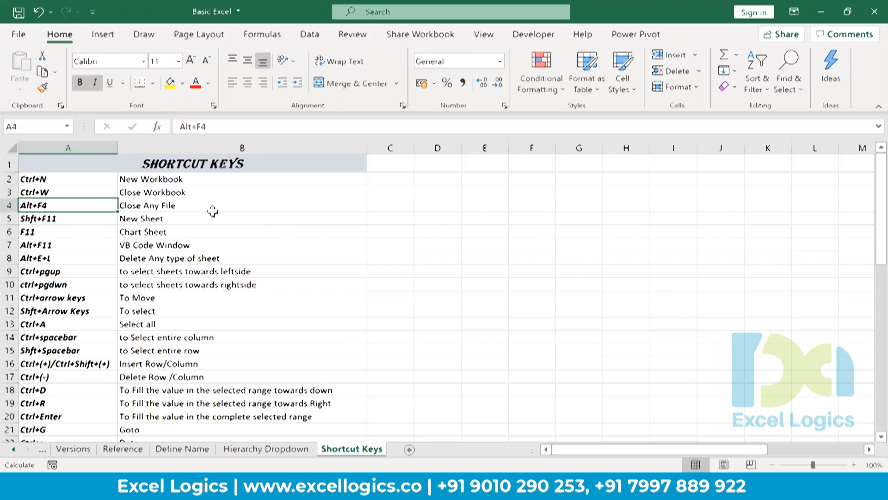
Step: Insert a new blank worksheet before the Shortcut Keys sheet, and delete it again
click(91, 218)
click(174, 215)
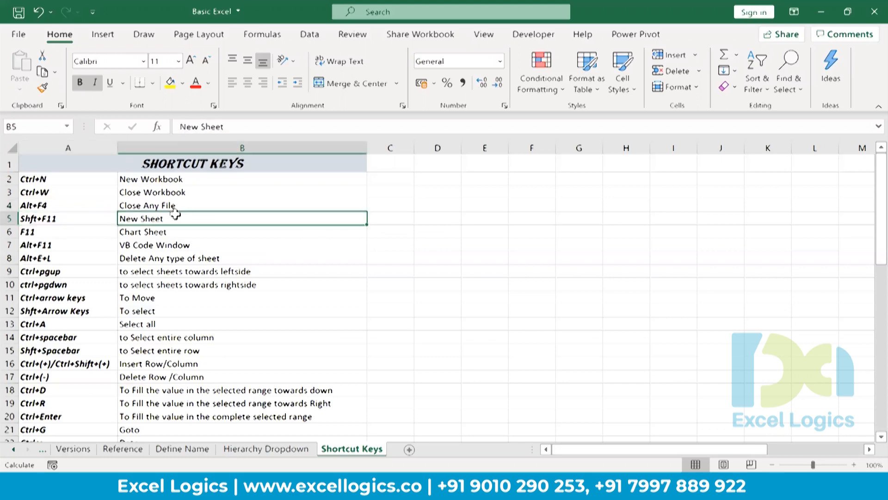
click(479, 268)
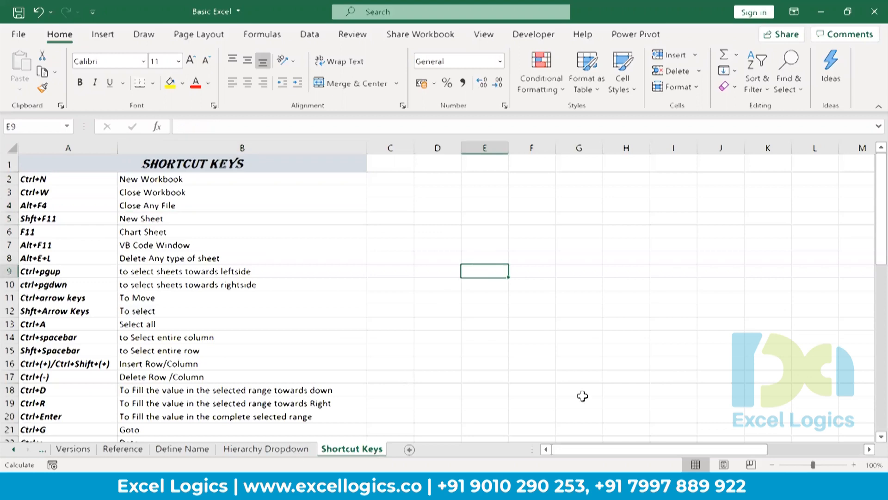
key(shift+F11)
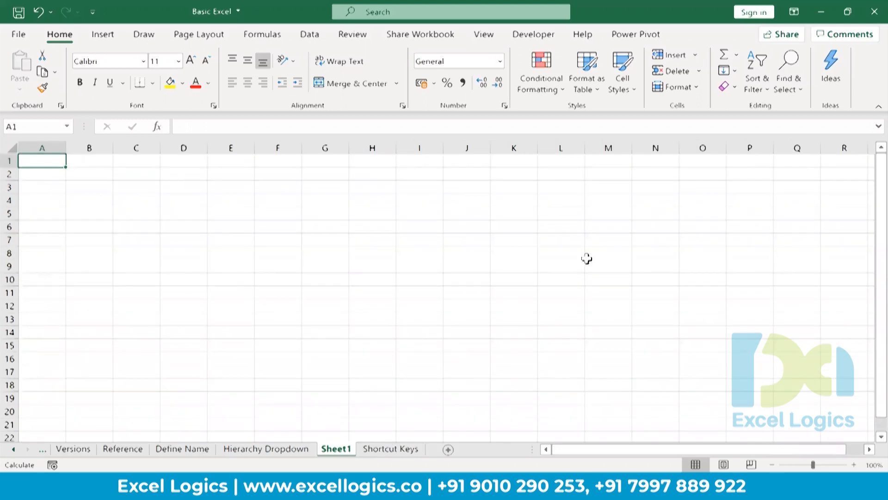
key(alt)
key(e)
key(l)
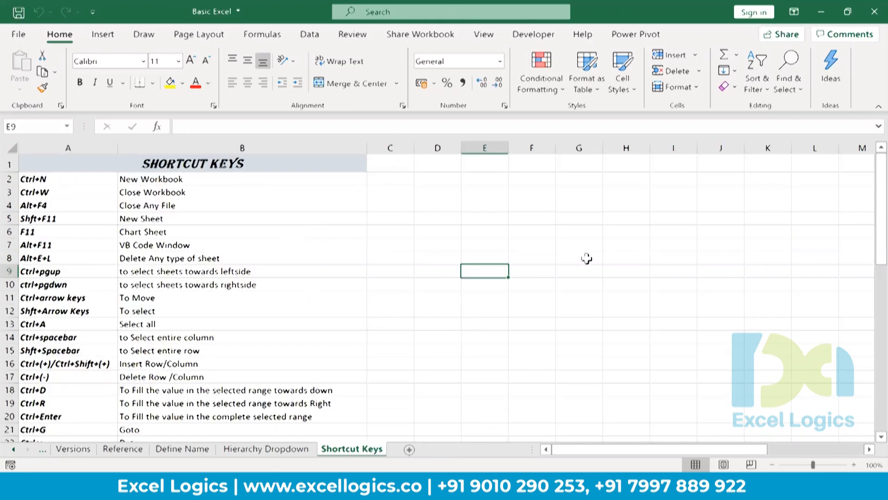
Step: Create a chart sheet from the shortcut list, starting at the Chart Sheet entry, and delete that sheet again
click(181, 235)
key(F11)
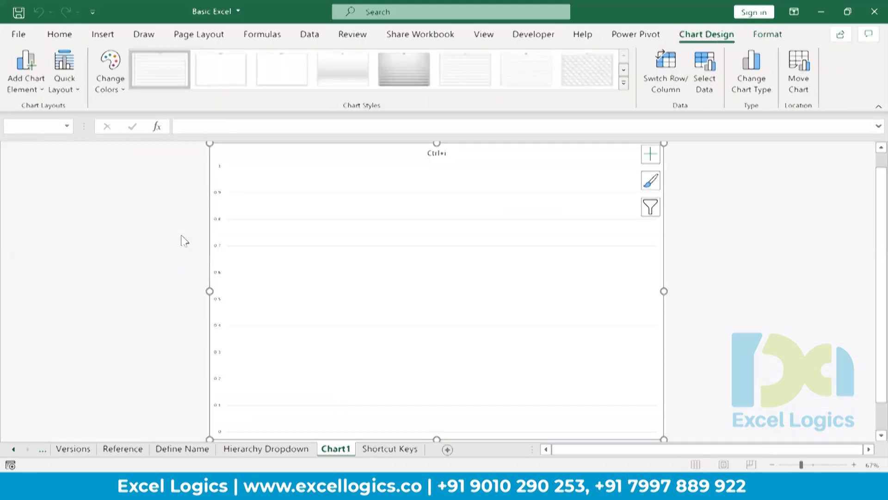
key(alt+e)
key(l)
key(Return)
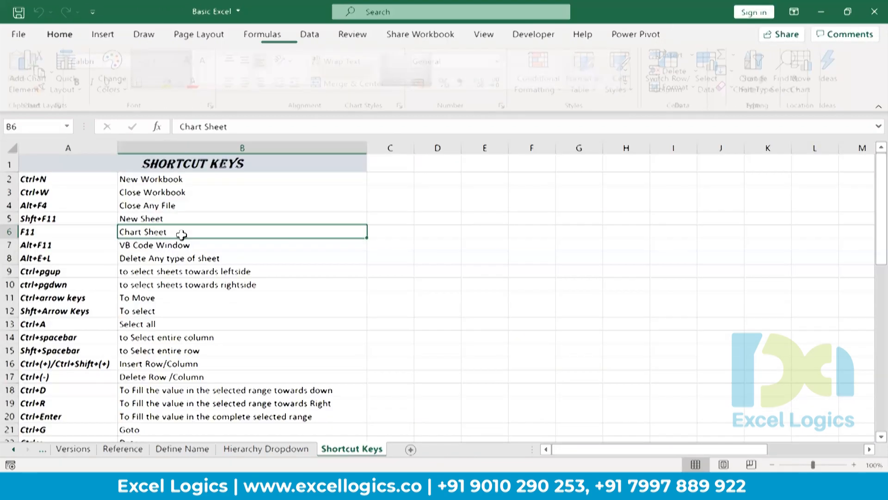
Step: Select the VB Code Window entry in B7, open the Visual Basic editor, and return to the worksheet
click(114, 258)
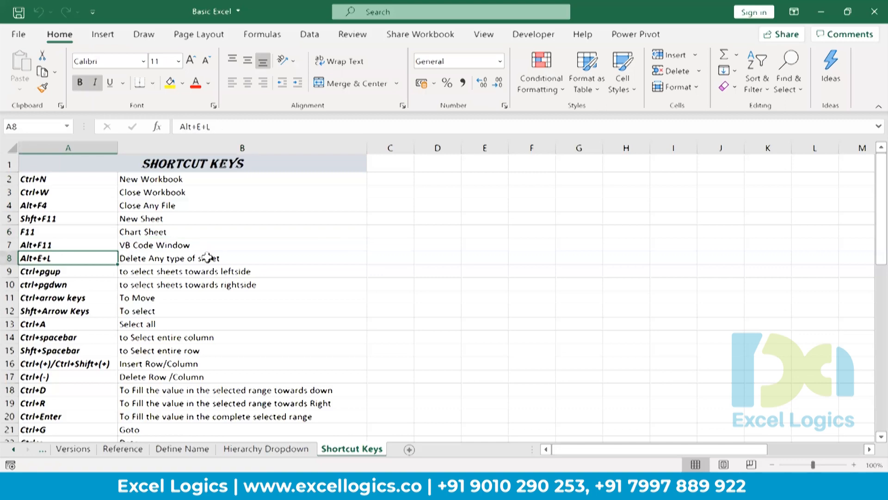
click(164, 255)
click(88, 242)
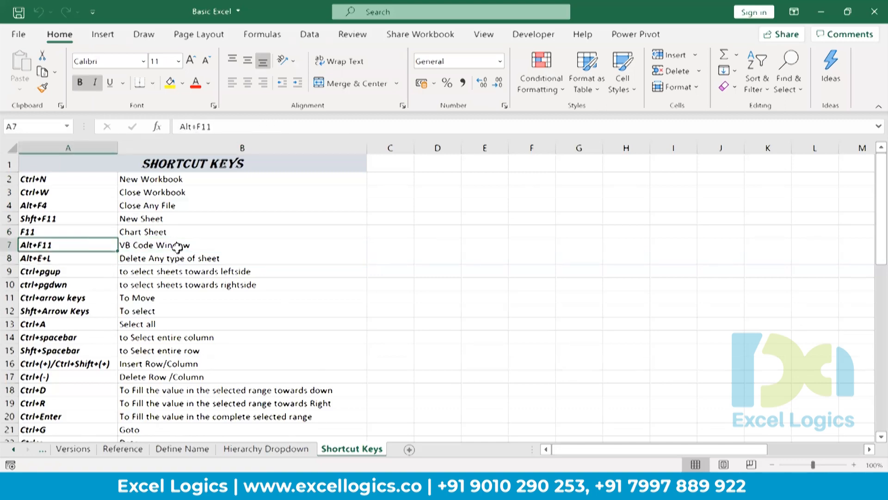
click(176, 247)
key(alt+F11)
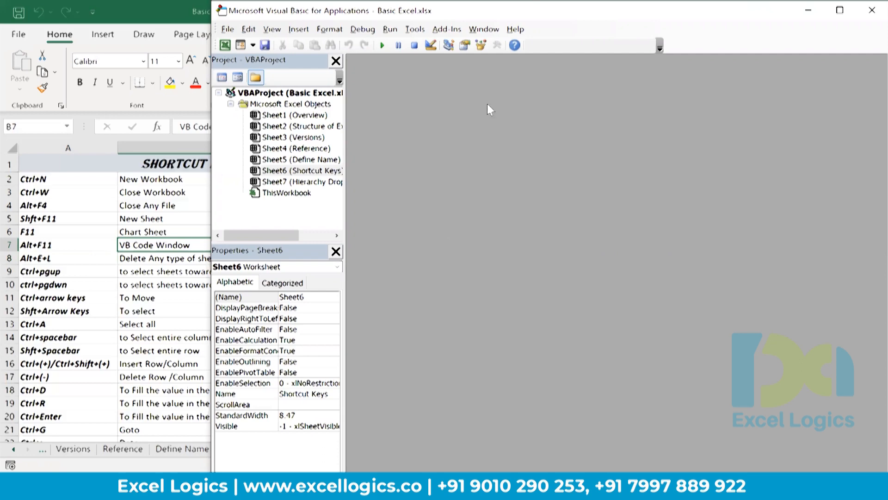
key(alt+F11)
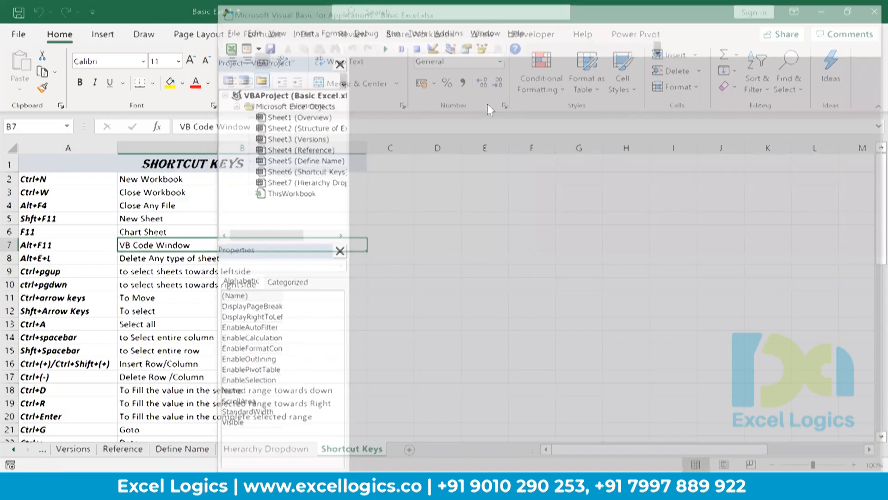
Step: Starting from B9, step back through the sheets to Reference and return to the Shortcut Keys sheet
click(86, 272)
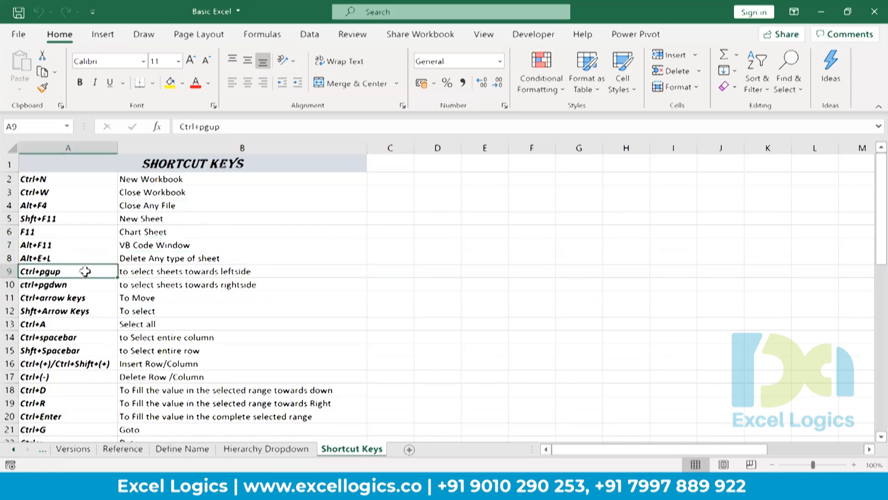
click(198, 271)
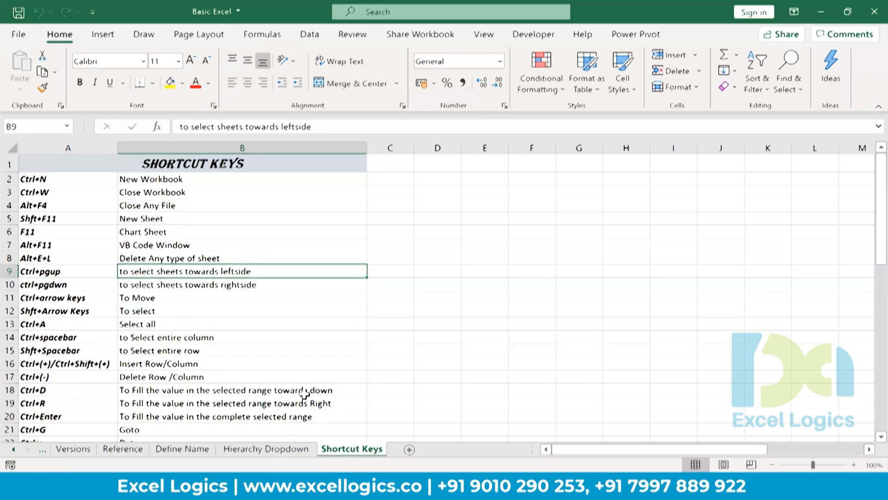
key(ctrl+Page_Up)
key(ctrl+Page_Up)
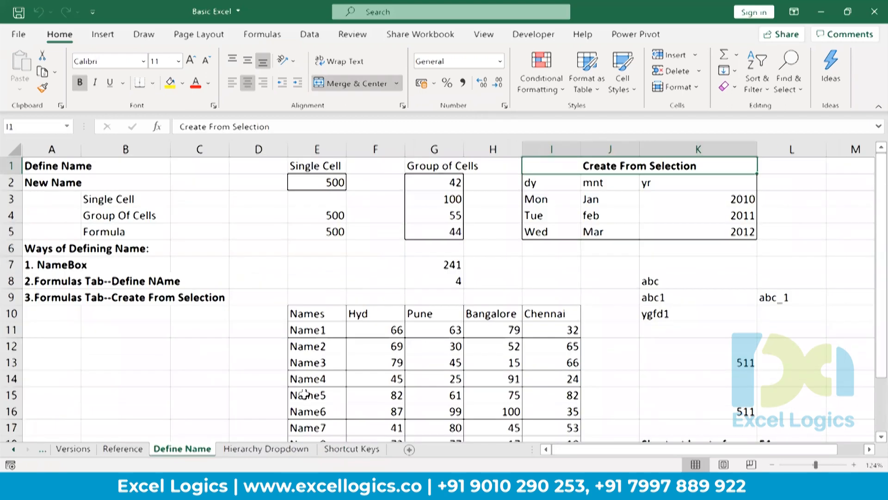
key(ctrl+Page_Up)
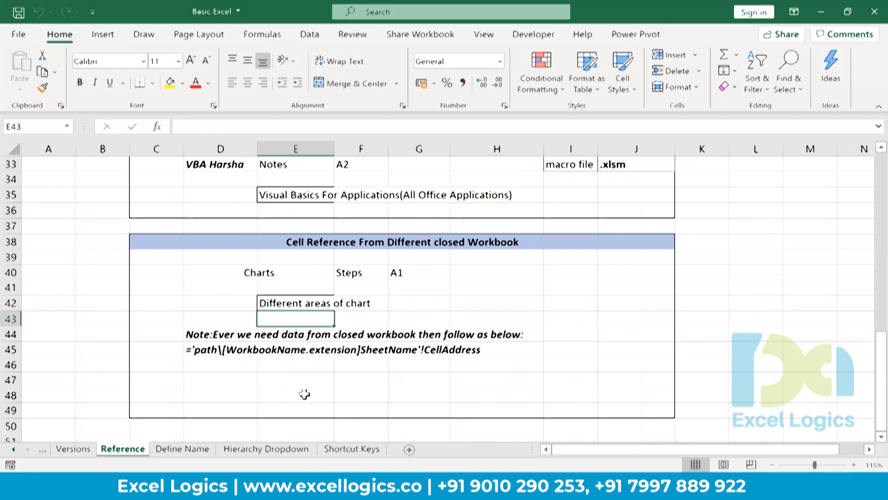
key(ctrl+Page_Down)
key(ctrl+Page_Down)
key(ctrl+Page_Down)
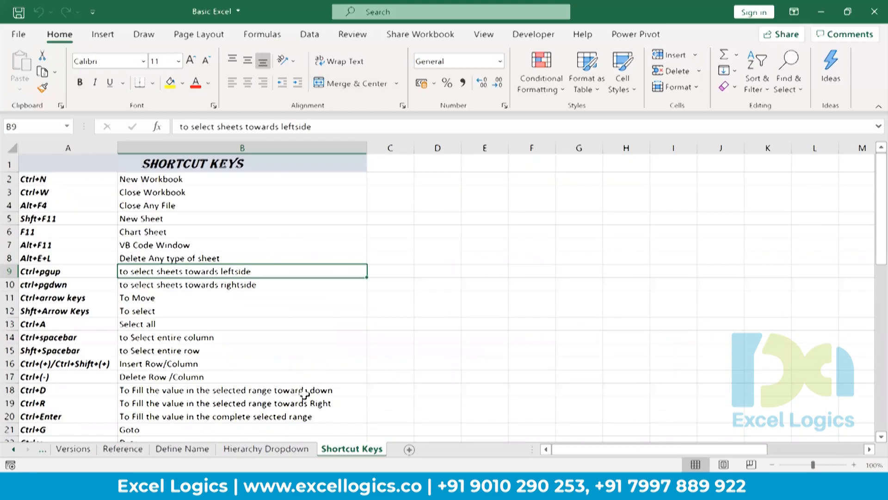
Step: Jump from B11 to the end of the list and the last worksheet row, and return to B2
click(196, 297)
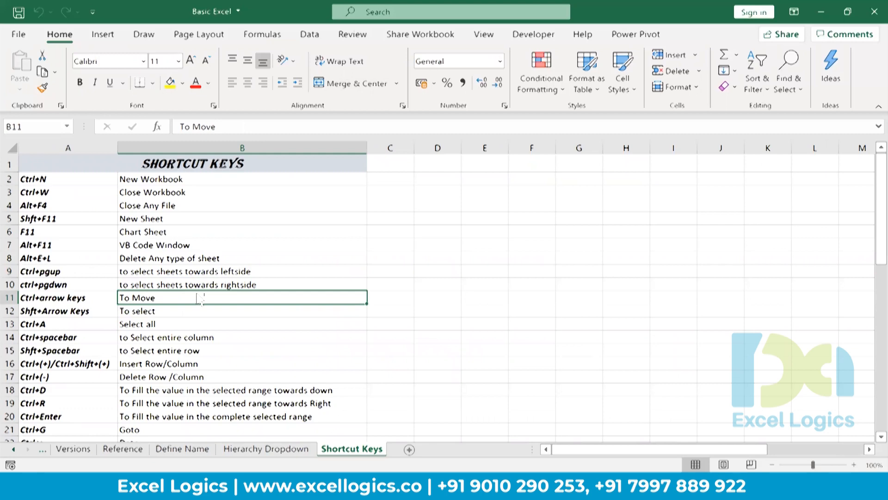
key(ctrl+Down)
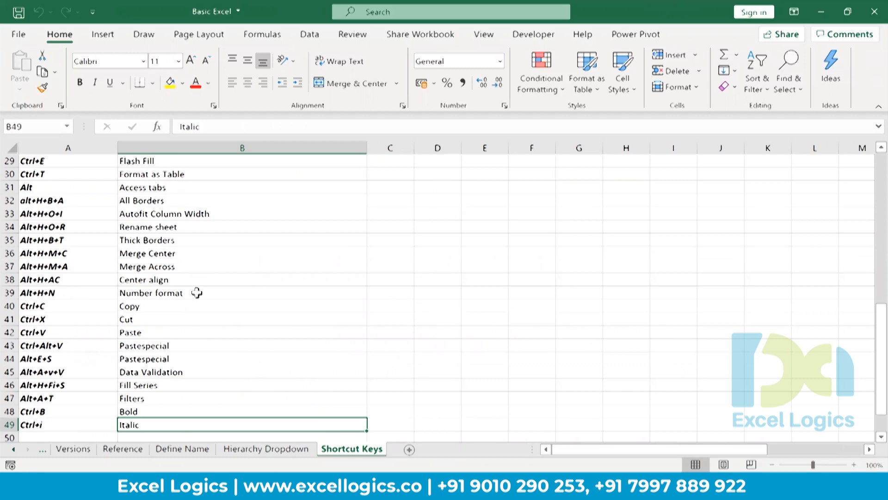
key(ctrl+Down)
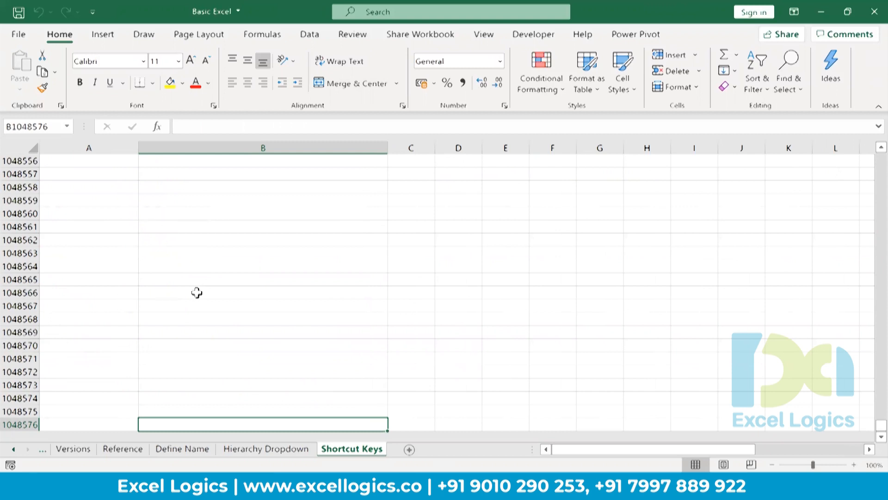
key(ctrl+Up)
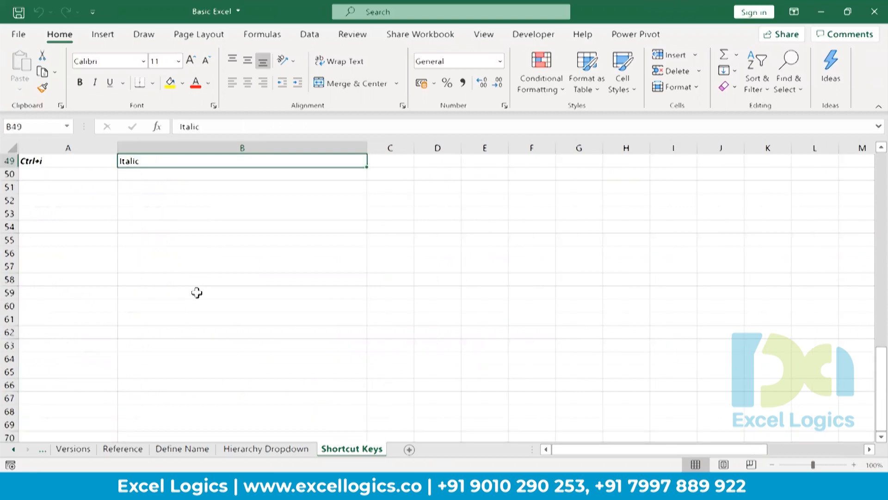
key(ctrl+Up)
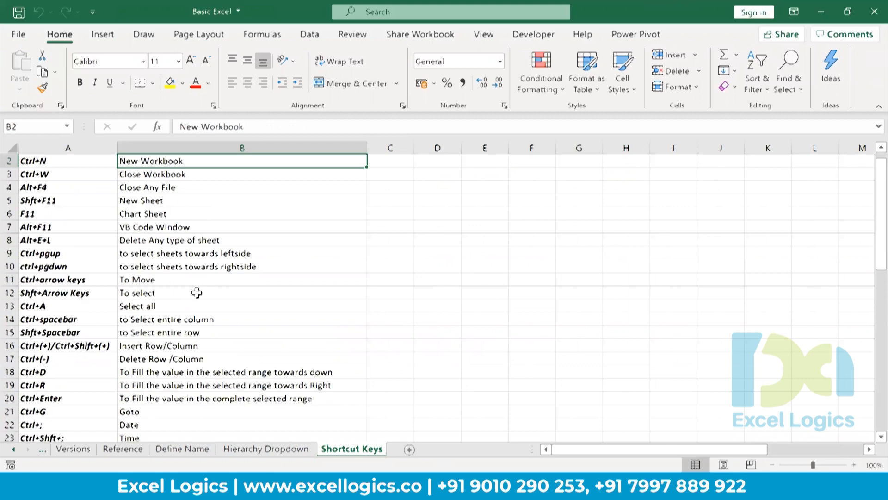
key(ctrl+Up)
key(Down)
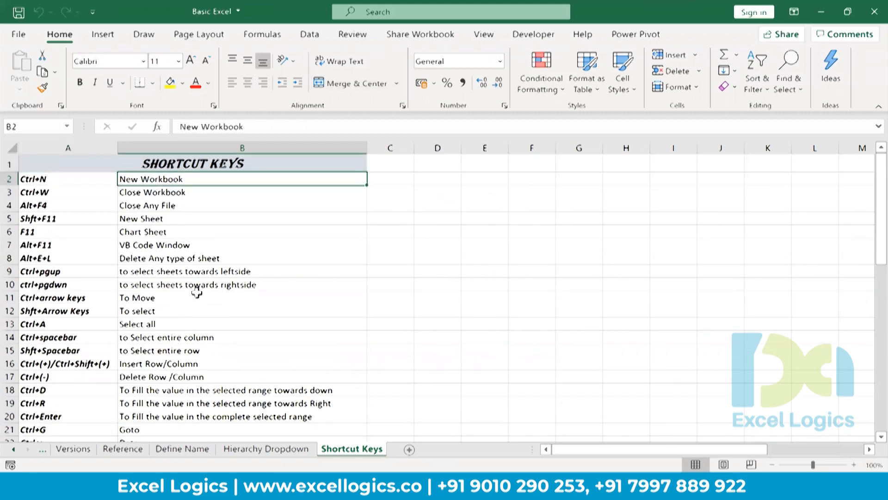
Step: Move cell by cell down and back up through the descriptions in column B, finishing on the To select entry in B12
key(Down)
key(Down)
key(Down)
key(Down)
key(Down)
key(Down)
key(Down)
key(Down)
key(Down)
key(Down)
key(Down)
key(Down)
key(Down)
key(Down)
key(Down)
key(Down)
key(Down)
key(Down)
key(Down)
key(Down)
key(Down)
key(Down)
key(Down)
key(Down)
key(Down)
key(Down)
key(Down)
key(Down)
key(Down)
key(Down)
key(Up)
key(Up)
key(Up)
key(Up)
key(Up)
key(Up)
key(Up)
key(Up)
key(Up)
key(Up)
key(Up)
key(Up)
key(Up)
key(Up)
key(Up)
key(Up)
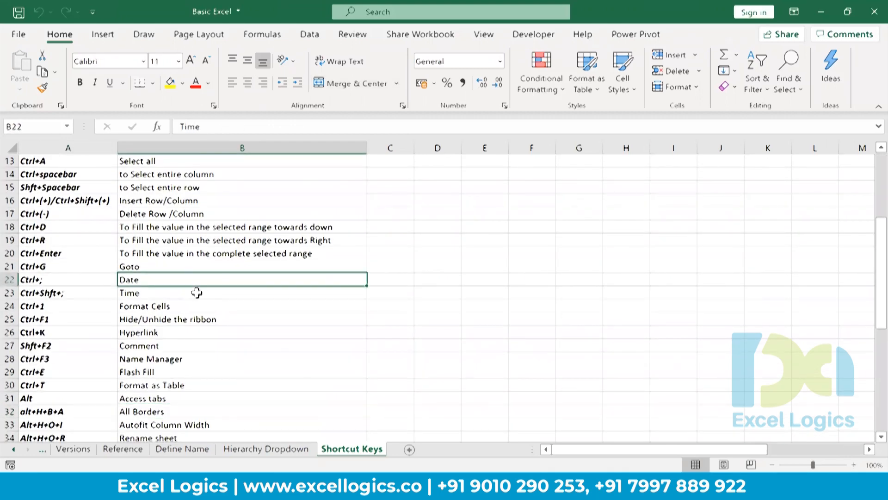
key(Up)
key(Up)
key(Up)
key(Up)
key(Up)
key(Up)
key(Up)
key(Up)
key(Up)
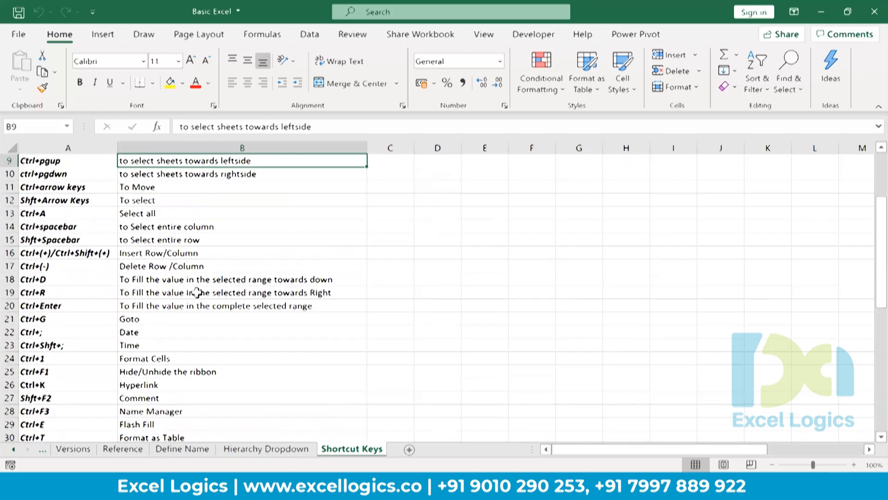
key(Up)
key(Up)
key(Up)
key(Up)
key(Up)
key(Up)
key(Down)
key(Down)
key(Down)
key(Down)
key(Down)
key(Down)
key(Down)
key(Down)
key(Down)
key(Down)
key(Down)
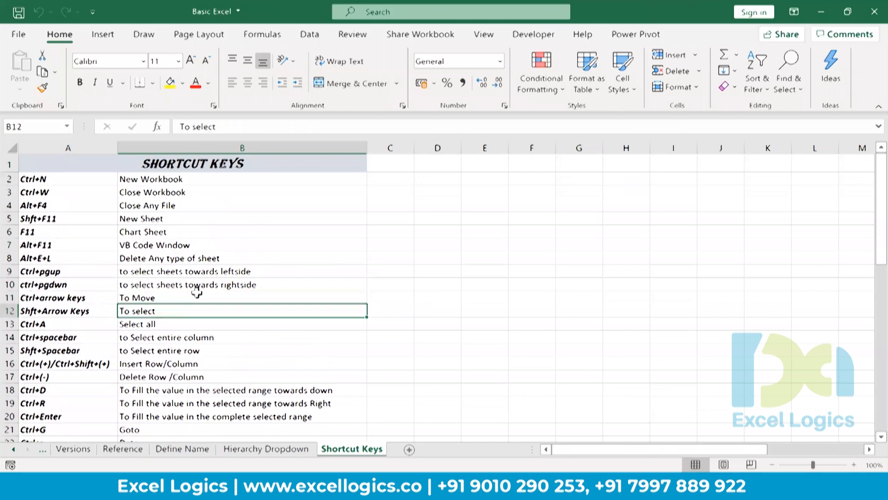
Step: Extend the selection from B12 down to row 19 and across to column G, covering B12:G19
key(shift+Down)
key(shift+Down)
key(shift+Down)
key(shift+Down)
key(shift+Down)
key(shift+Down)
key(shift+Down)
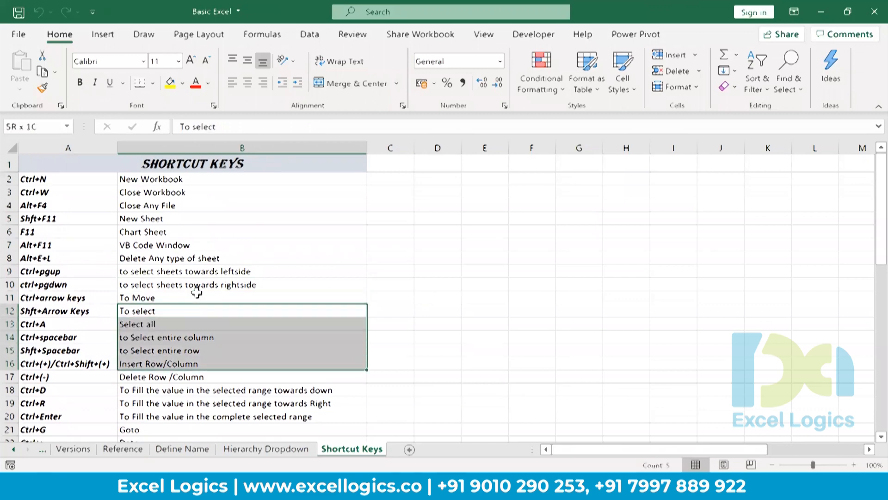
key(shift+Right)
key(shift+Right)
key(shift+Right)
key(shift+Right)
key(shift+Right)
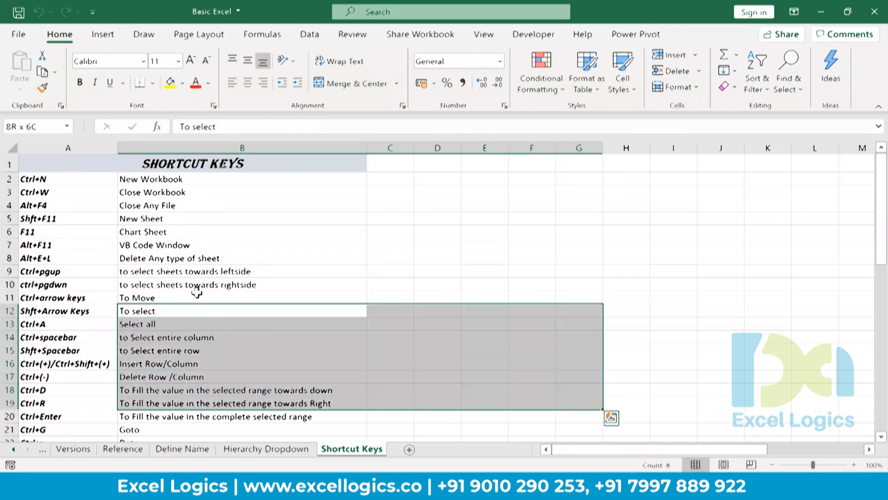
Step: Extend the selection upward to cover B6:G12, narrow it back toward column A, and end on cell B13
key(shift+Up)
key(shift+Up)
key(shift+Up)
key(shift+Up)
key(shift+Up)
key(shift+Up)
key(shift+Up)
key(shift+Up)
key(shift+Up)
key(shift+Up)
key(shift+Up)
key(shift+Up)
key(shift+Up)
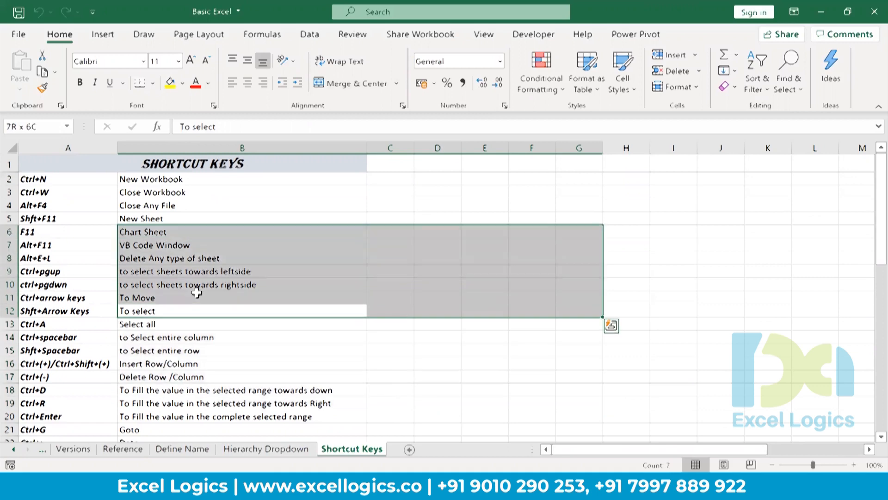
key(shift+Left)
key(shift+Left)
key(shift+Left)
key(shift+Left)
key(shift+Left)
key(shift+Left)
key(Down)
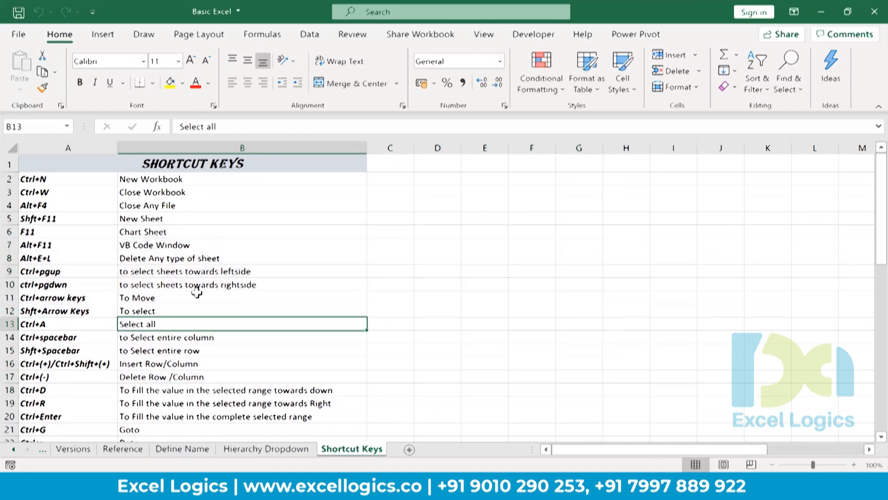
Step: Select the whole data region around B13, and select the entire worksheet from the empty cell F8
key(Up)
key(Down)
key(ctrl+a)
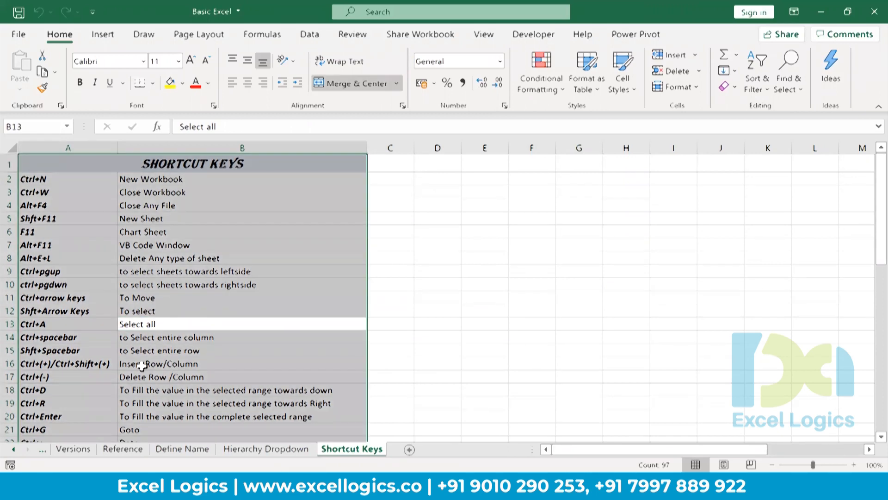
click(553, 258)
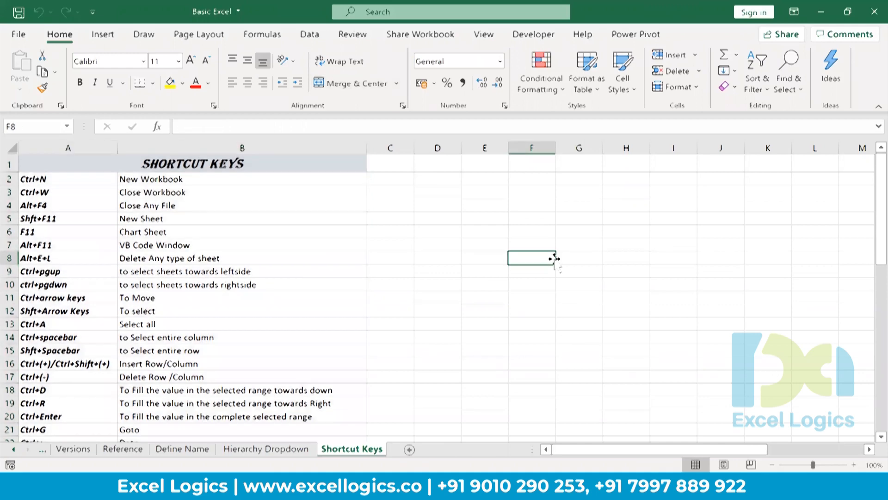
key(ctrl+a)
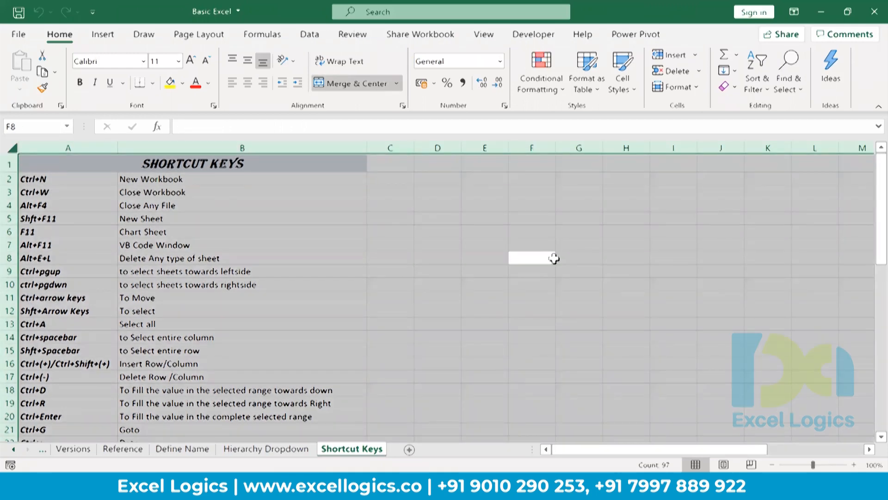
Step: Select the entire column F starting from cell F12, and clear that selection by moving to cell E13
click(265, 339)
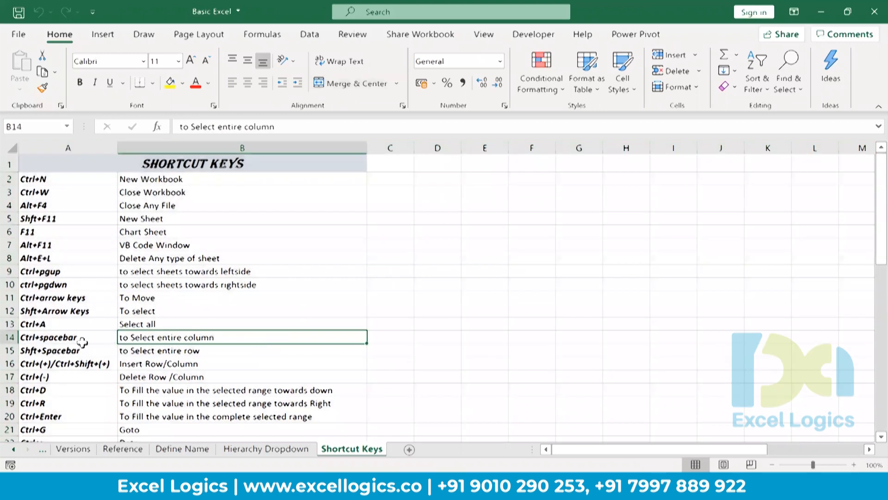
click(543, 306)
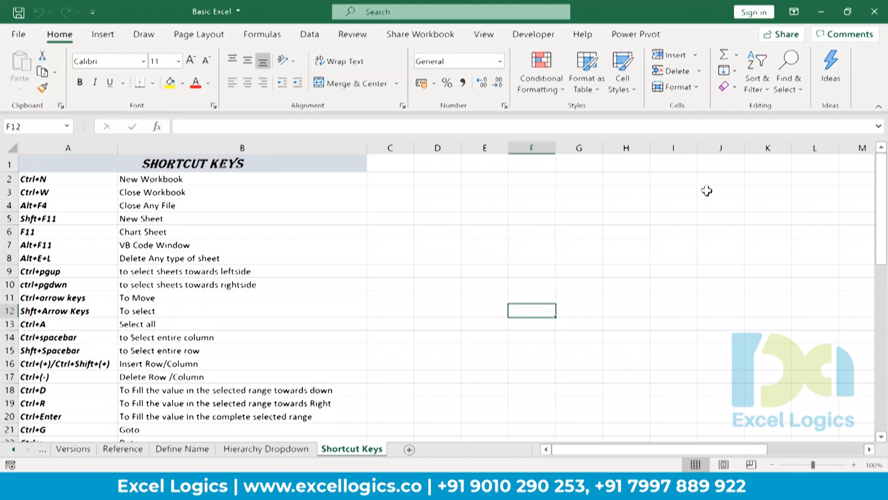
key(ctrl+space)
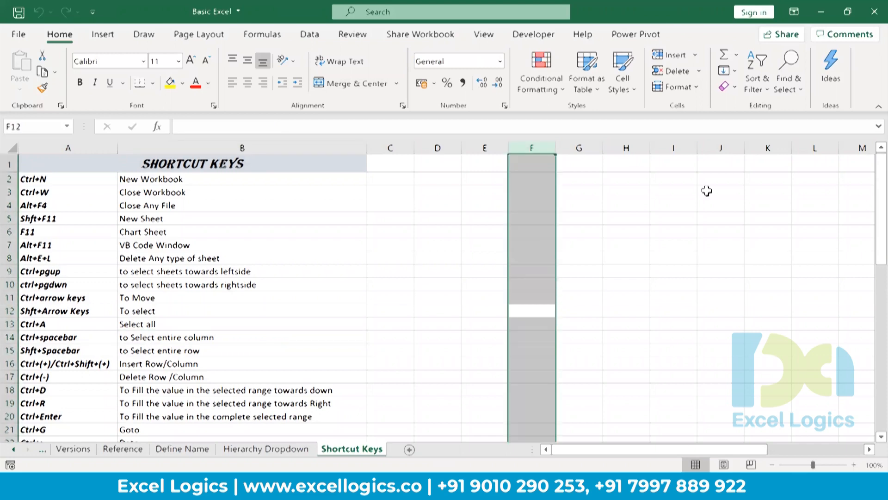
click(470, 328)
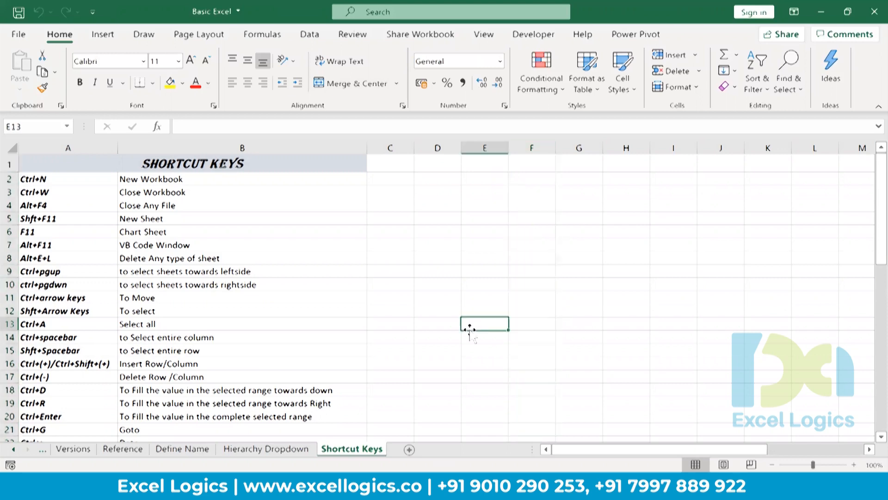
Step: Select the entire row 13 from cell E13, and move down the descriptions in column B to cell B32
key(shift+space)
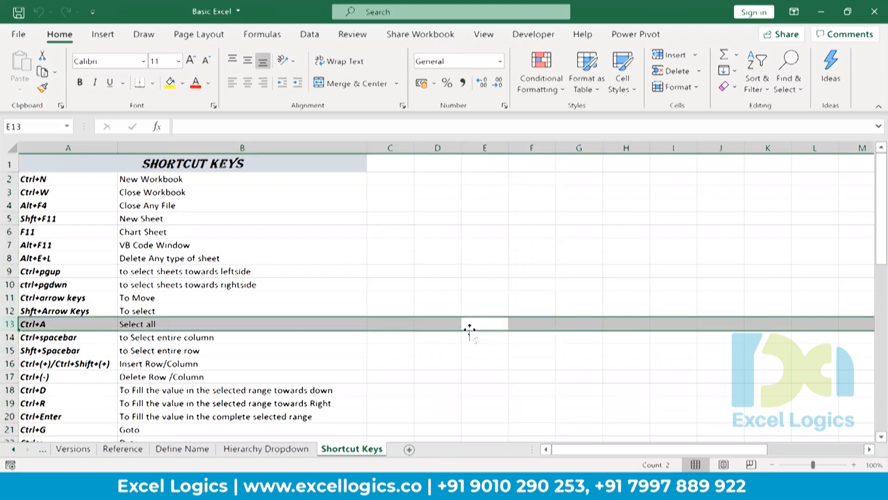
click(266, 339)
key(Down)
key(Down)
key(Down)
key(Down)
key(Down)
key(Down)
key(Down)
key(Down)
key(Down)
key(Down)
key(Down)
key(Down)
key(Down)
key(Down)
key(Down)
key(Down)
key(Down)
key(Down)
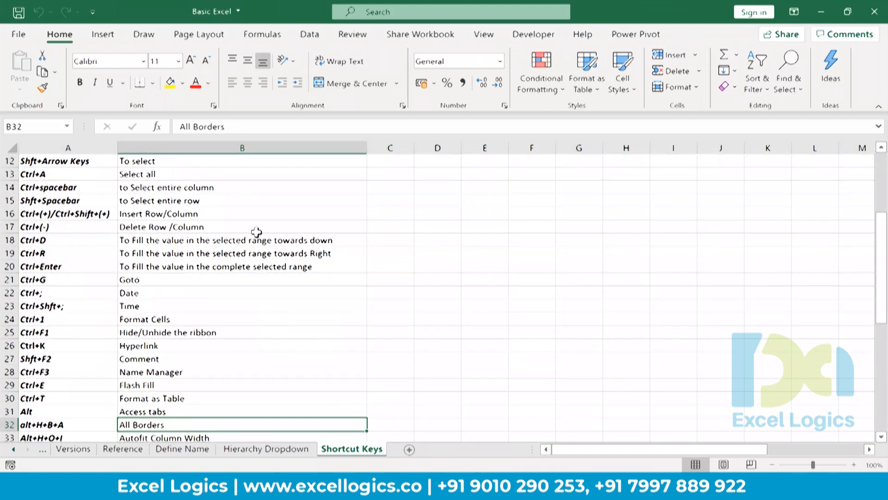
Step: Select the entire column B, insert a new column before it, and delete the inserted column
click(95, 212)
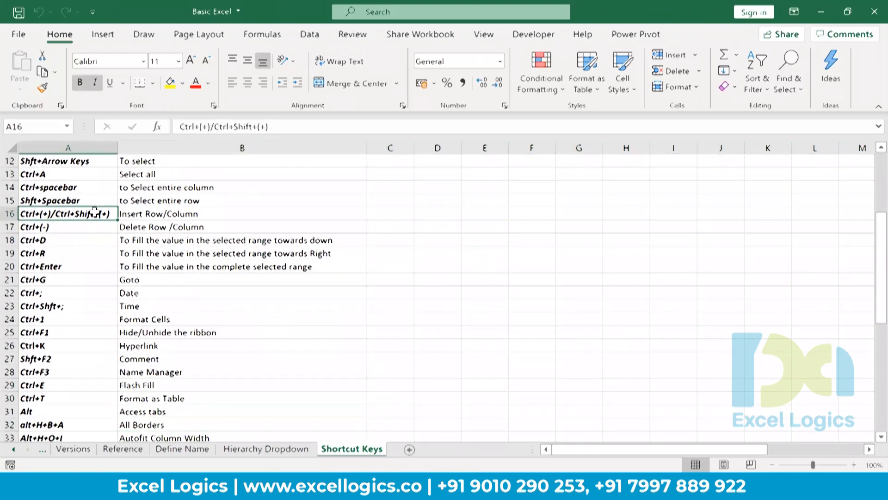
click(154, 213)
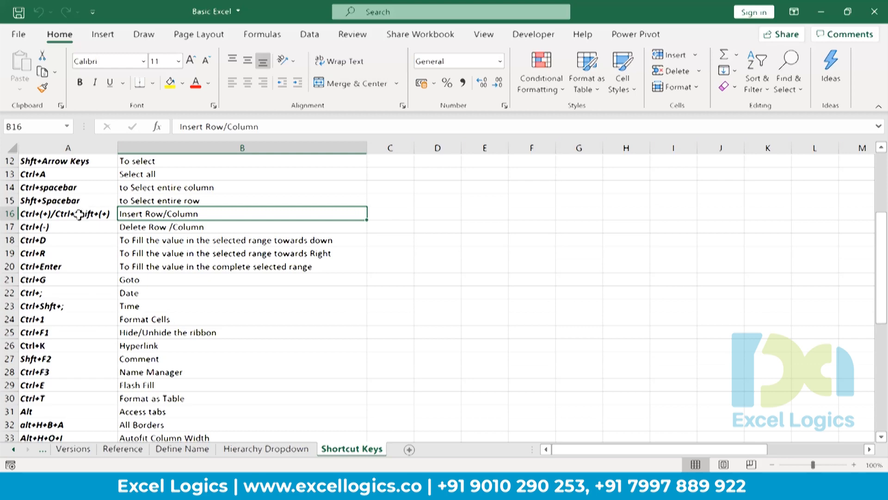
click(204, 145)
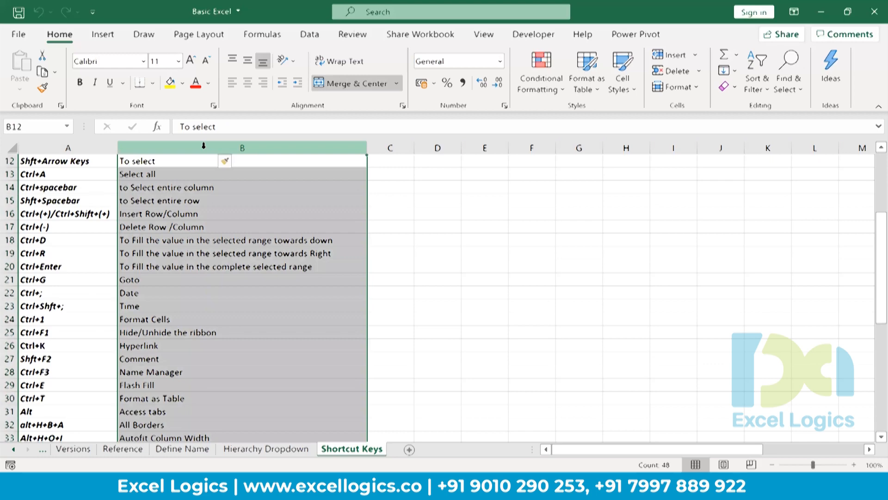
key(ctrl+shift+plus)
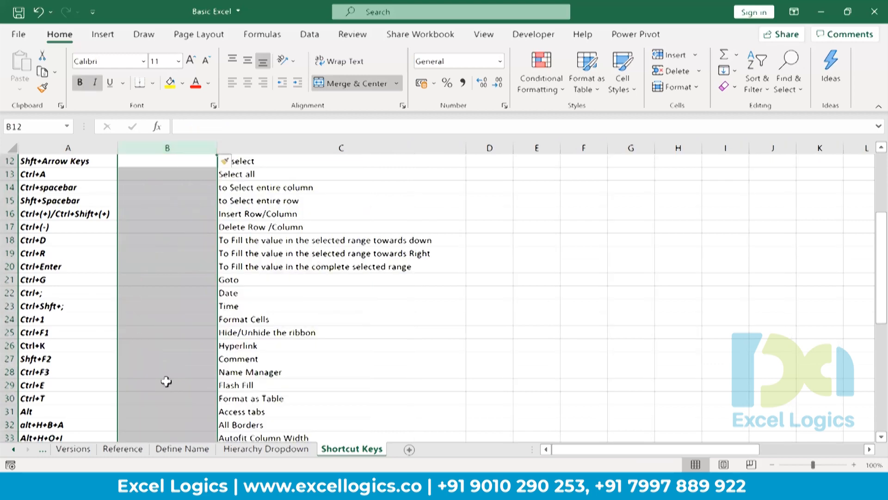
key(ctrl+minus)
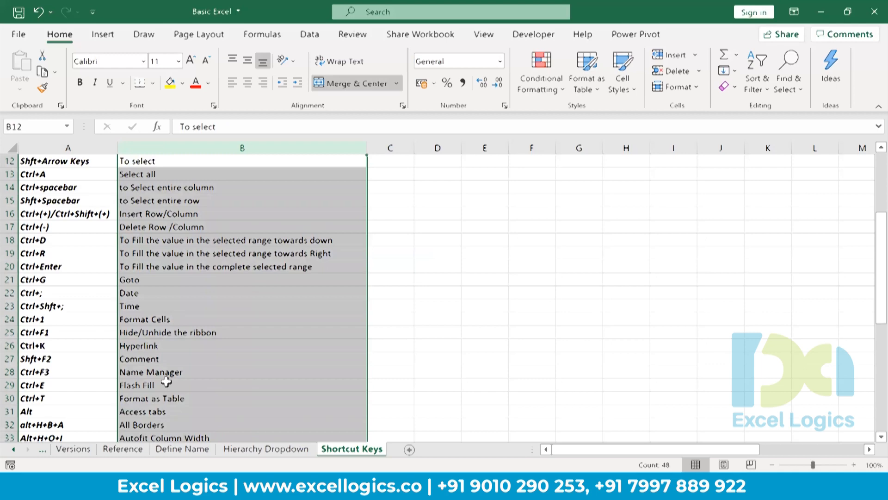
Step: Enter AAAA in cell E14 as sample data for the fill shortcuts
click(97, 239)
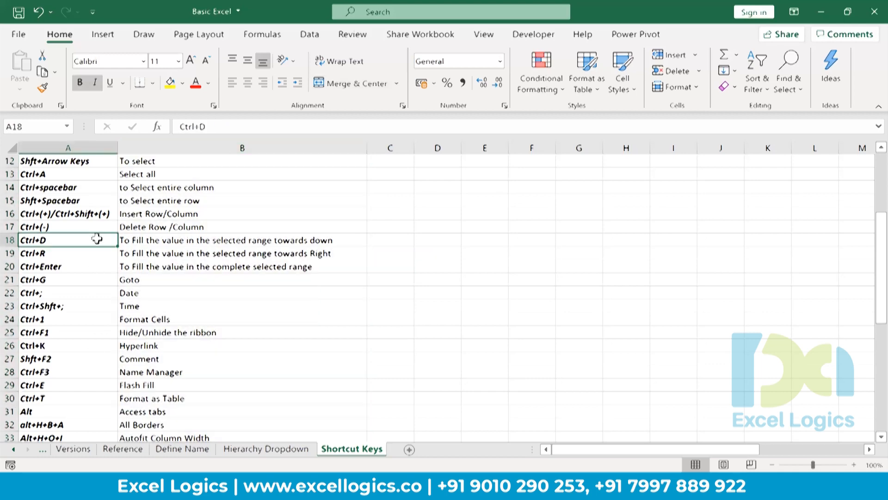
click(171, 238)
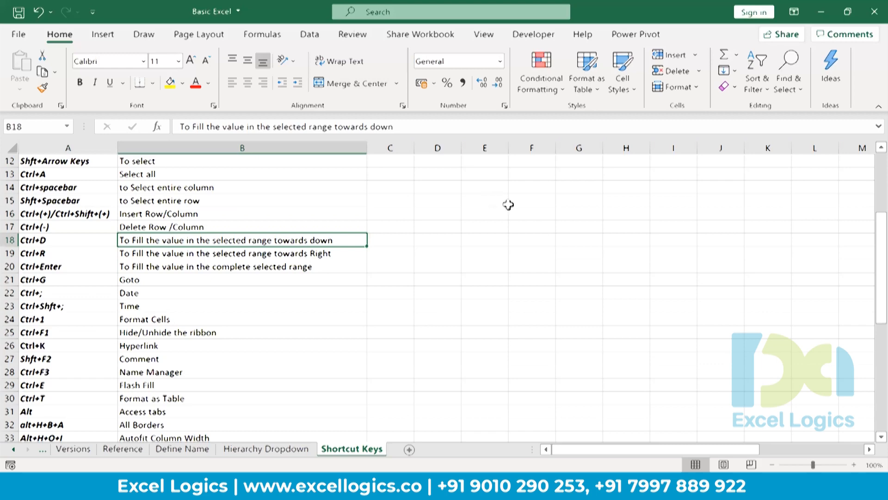
click(500, 193)
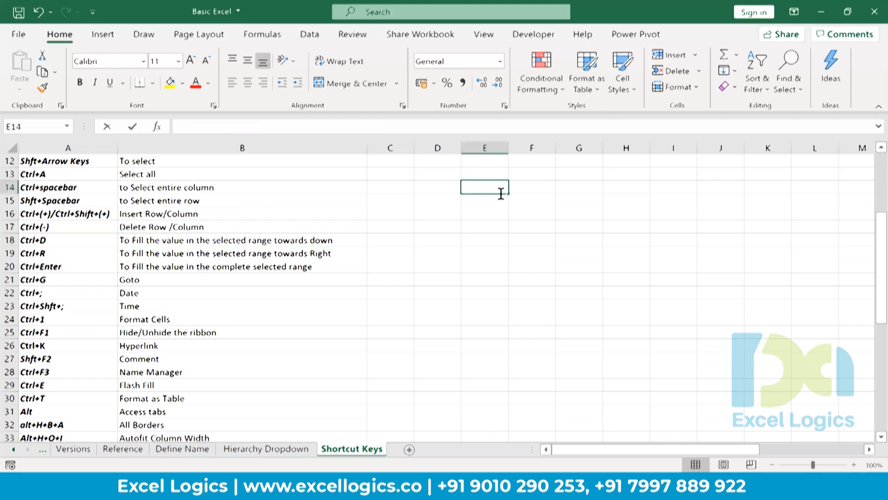
text(AAAA)
key(Return)
Step: Select E14:E20 and fill the value from E14 down through the range
click(500, 192)
key(shift+Down)
key(shift+Down)
key(shift+Down)
key(shift+Down)
key(shift+Down)
key(shift+Down)
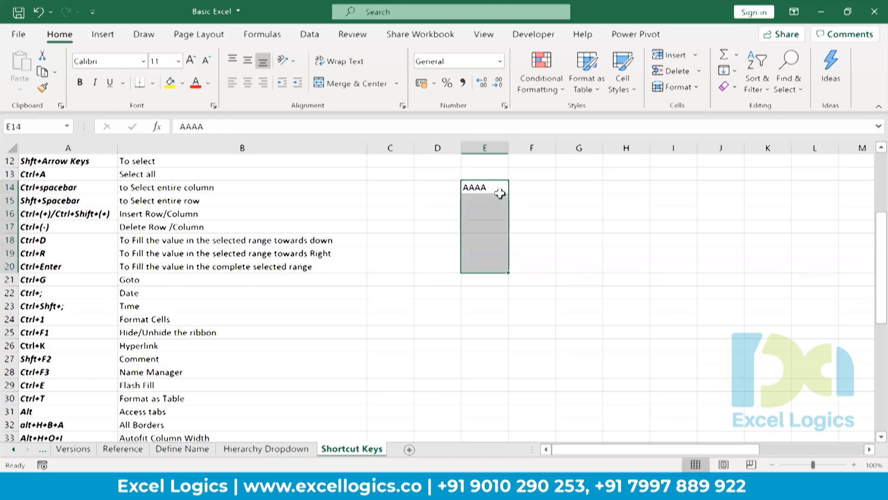
key(ctrl+d)
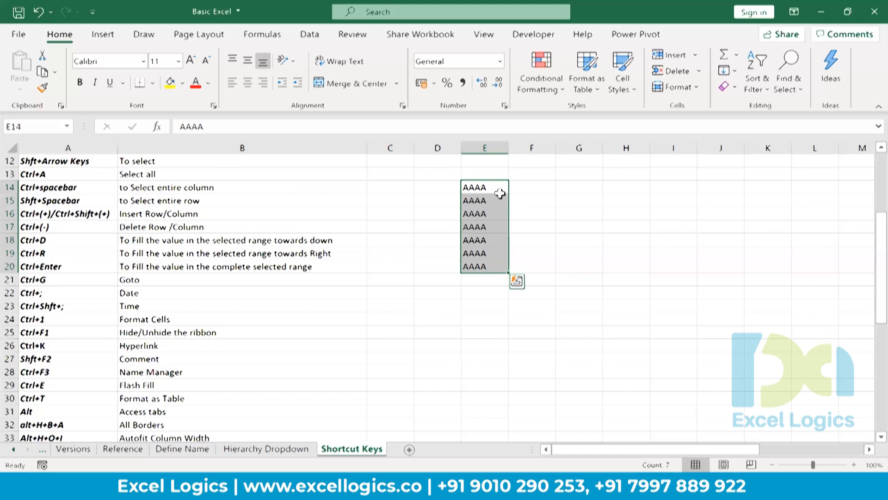
Step: Extend the selection across to column H and fill the column E values to the right through E14:H20
key(shift+Right)
key(shift+Right)
key(shift+Right)
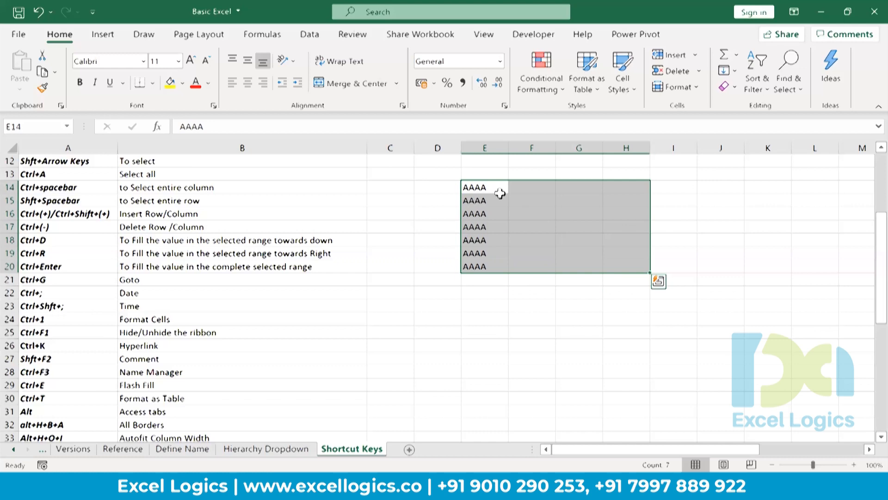
key(ctrl+r)
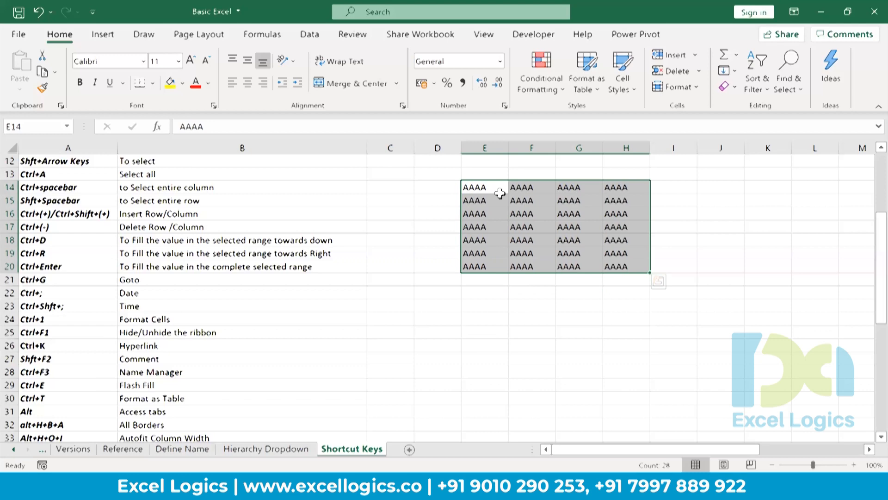
Step: Clear the contents of the range E14:I26
click(101, 264)
click(156, 264)
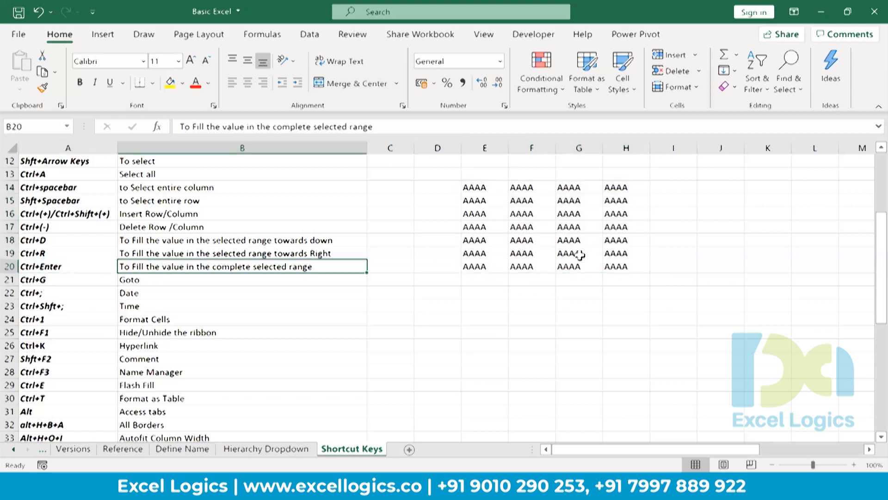
drag(486, 186, 690, 341)
key(Delete)
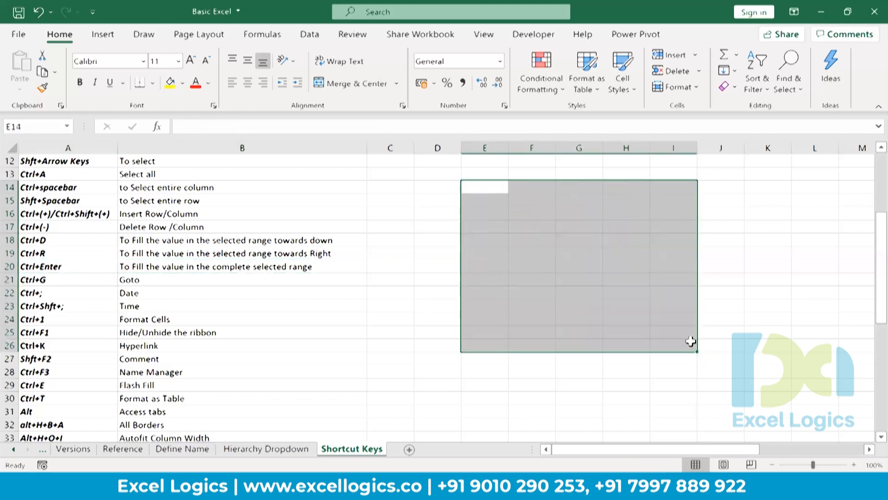
Step: Fill the whole range E20:H29 with AAA in a single entry, and dismiss the Quick Analysis options
drag(505, 267, 625, 382)
text(AAA)
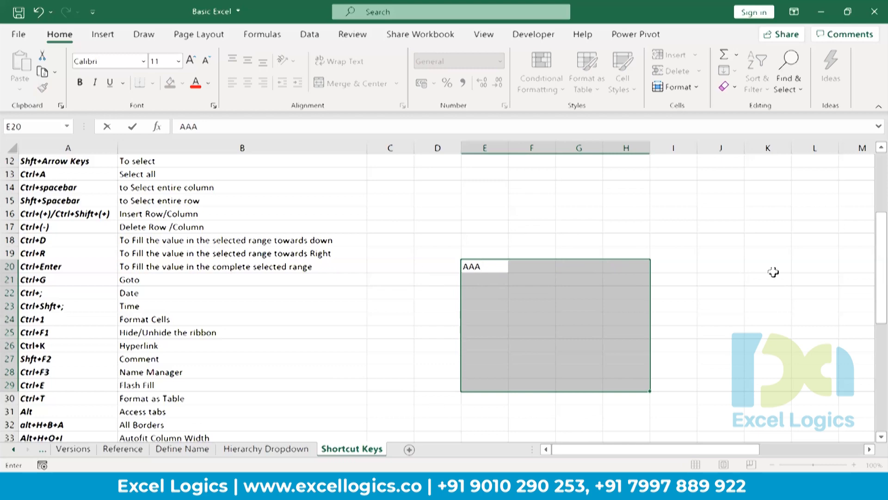
key(ctrl+Return)
key(ctrl+q)
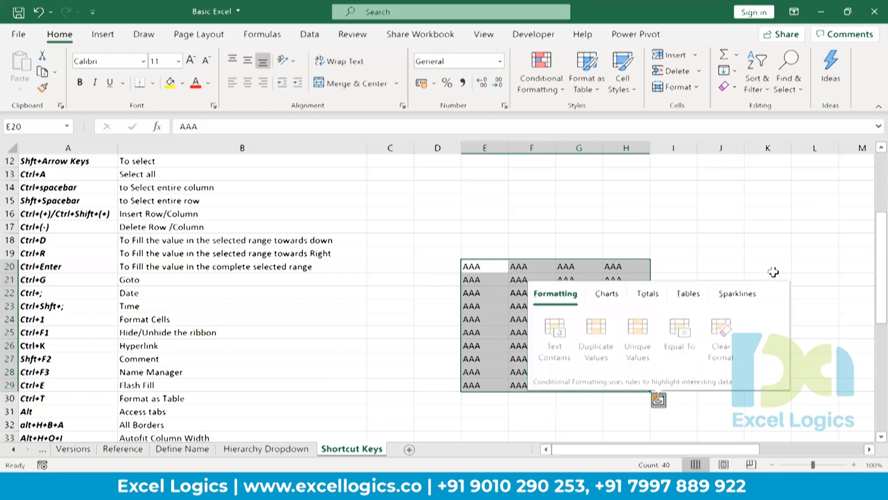
key(Escape)
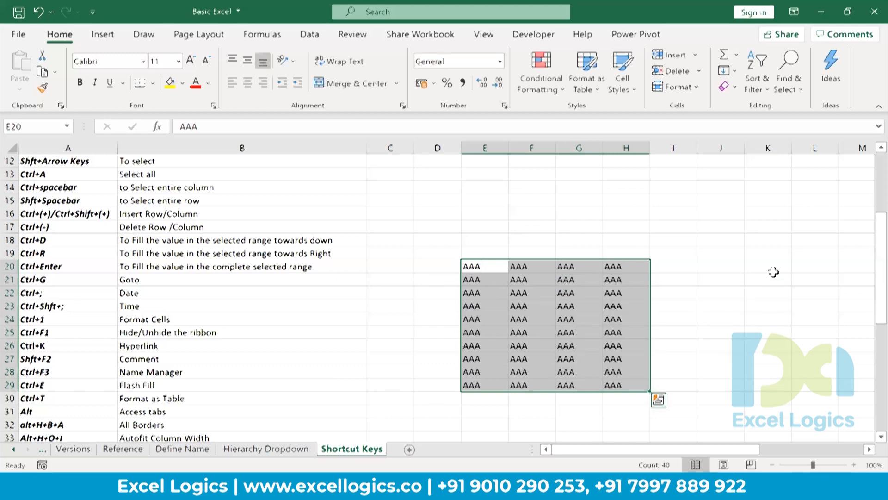
Step: From cell I16, jump to cell AD28 with the Go To command
click(424, 318)
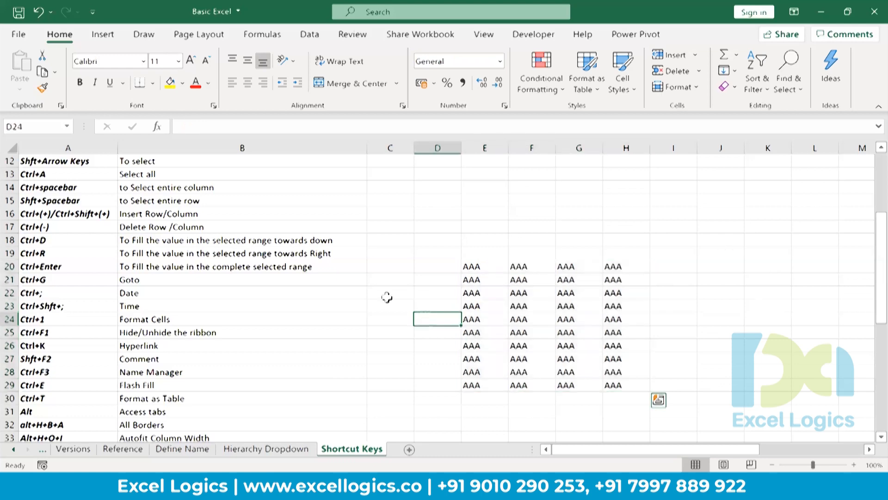
click(269, 285)
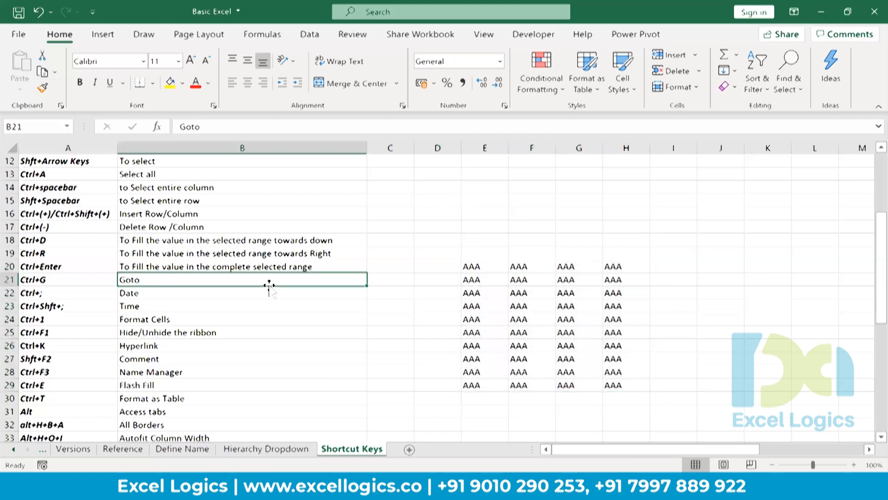
click(655, 209)
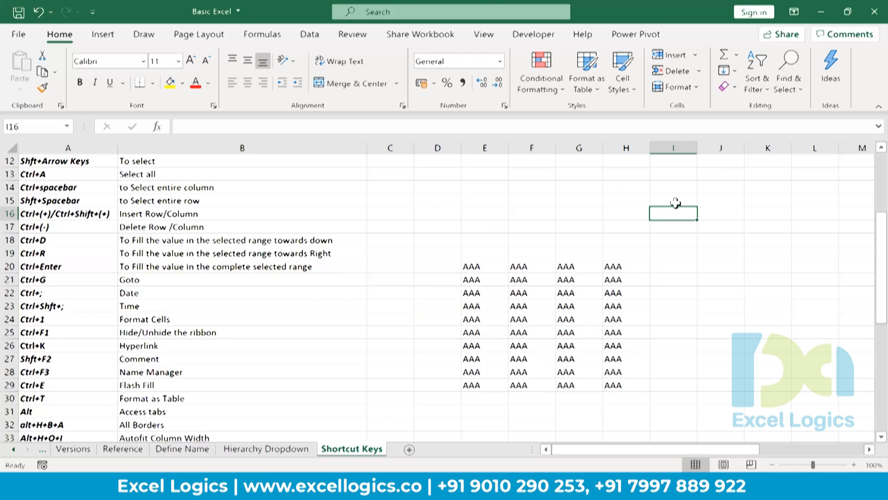
key(ctrl+g)
text(a)
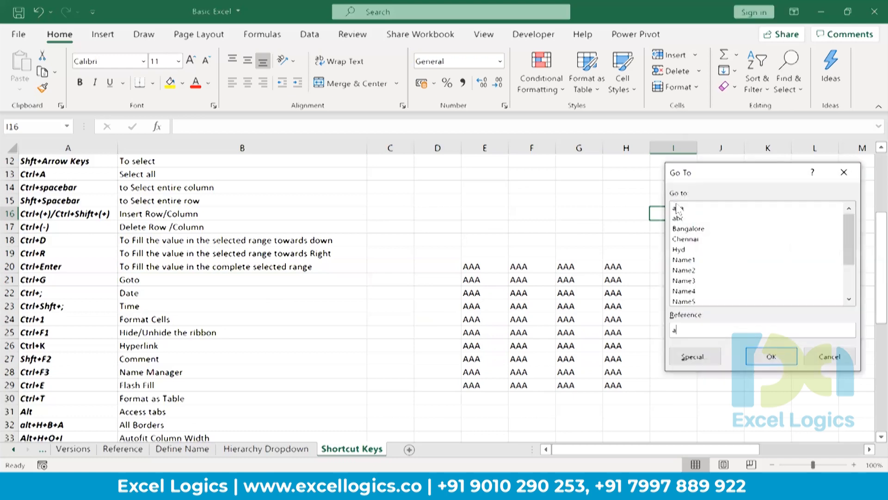
text(d28)
key(Return)
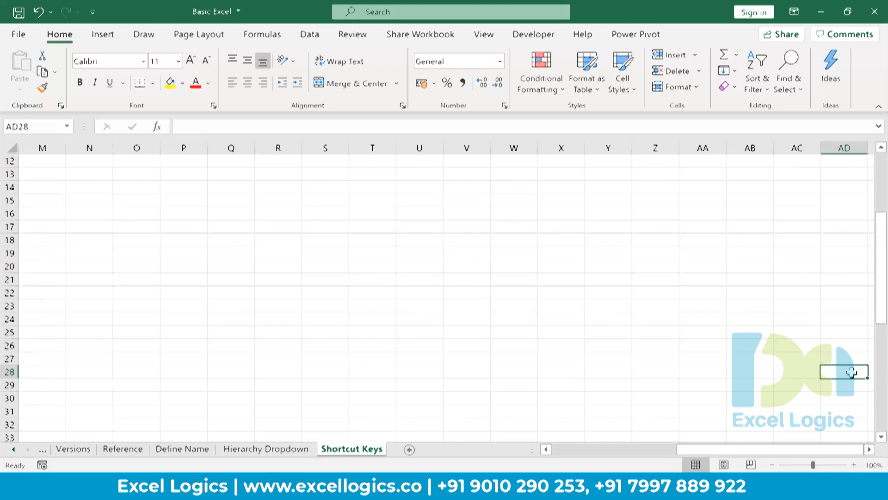
Step: Return to the shortcut list, then insert the current date in cell K22 and the current time in K23
key(Home)
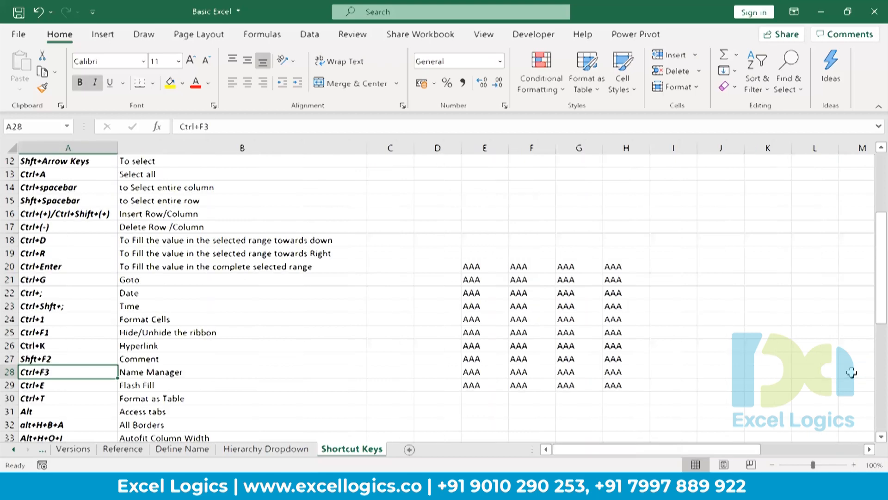
key(Up)
key(Up)
key(Up)
key(Up)
key(Up)
key(Up)
key(Up)
key(Up)
key(Down)
key(Down)
key(Right)
key(Right)
key(Right)
key(Right)
key(Right)
key(Right)
key(Right)
key(Right)
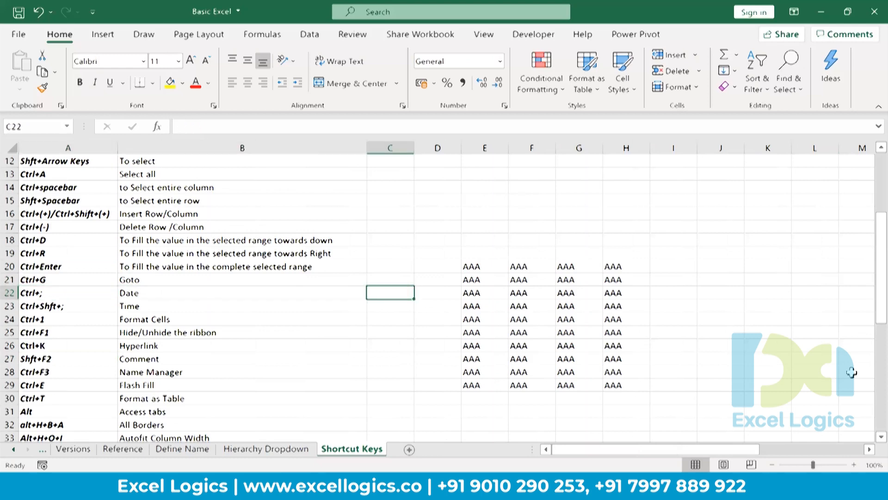
key(Right)
key(Right)
key(ctrl+semicolon)
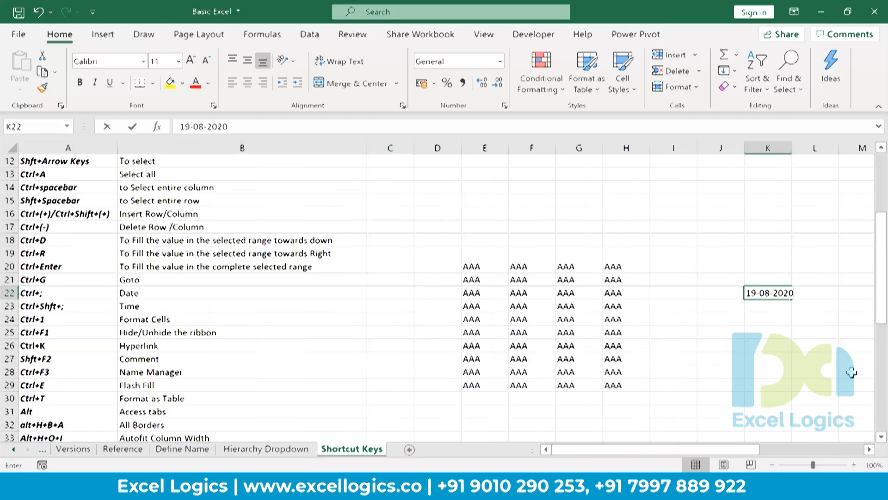
key(Return)
key(ctrl+shift+semicolon)
key(Return)
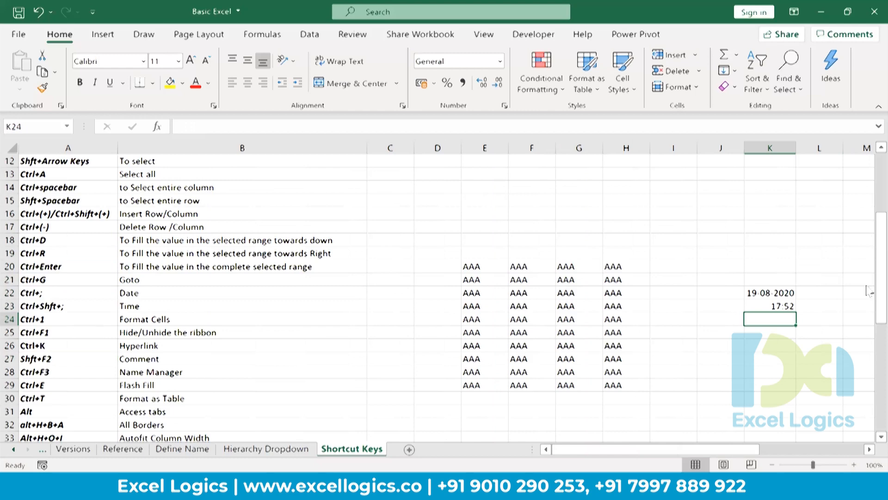
Step: Format the date in cell K22 with the 14 March 2012 date type
click(763, 292)
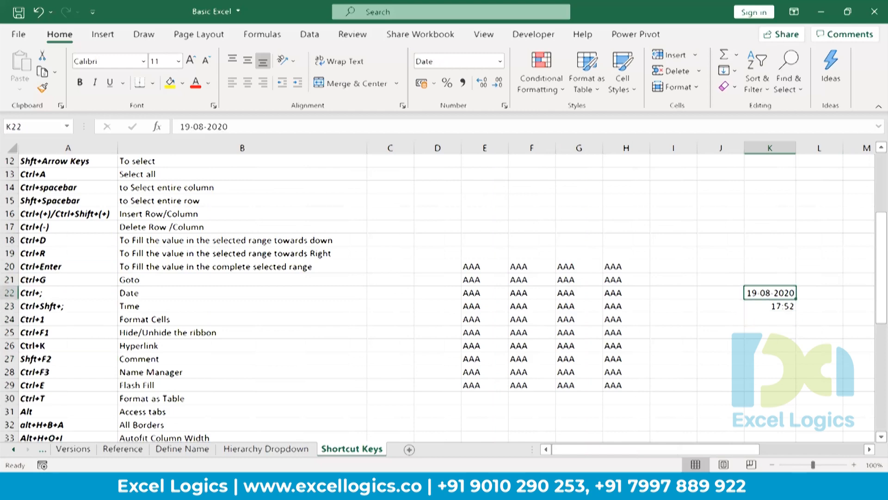
key(ctrl+1)
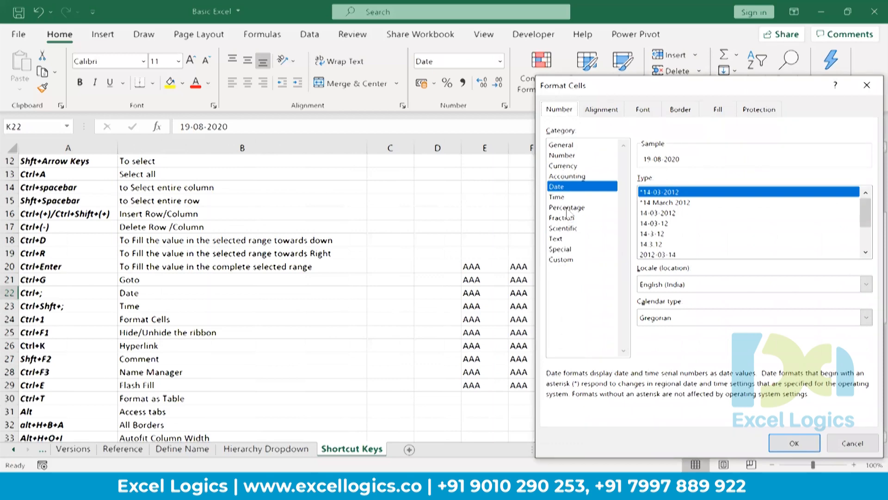
drag(865, 218, 866, 270)
click(665, 224)
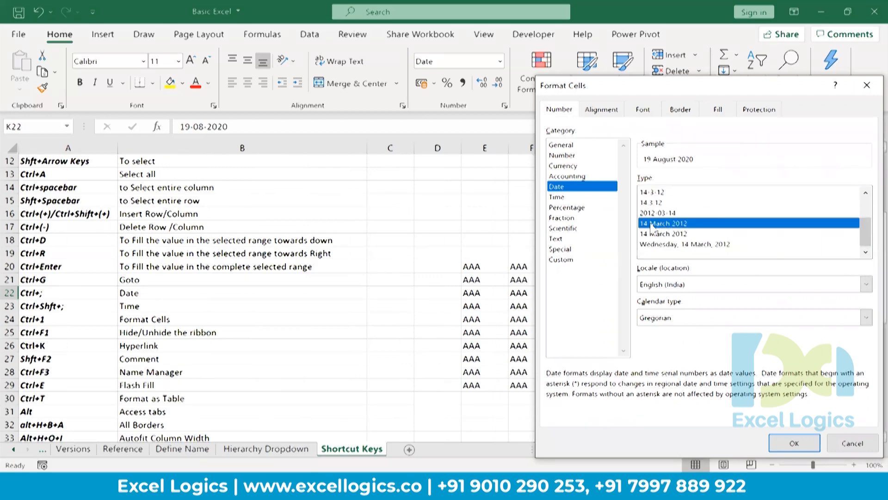
click(793, 445)
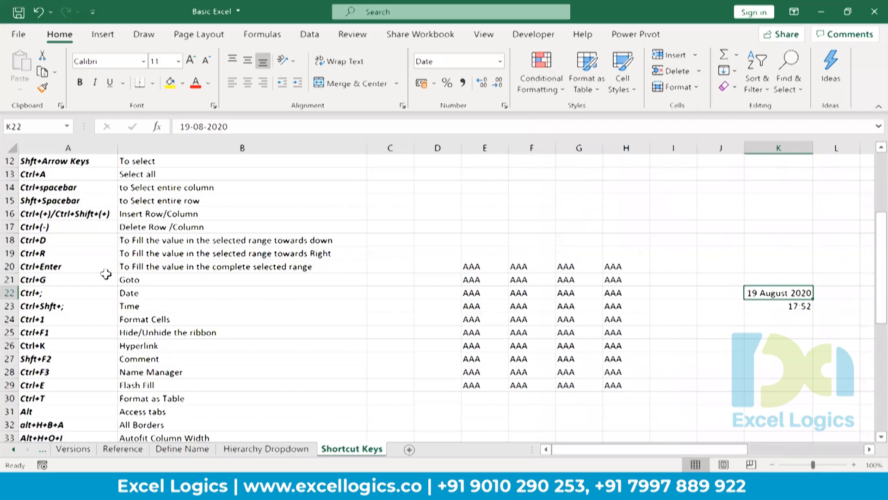
Step: From cell B25, hide the ribbon and show it again
click(152, 332)
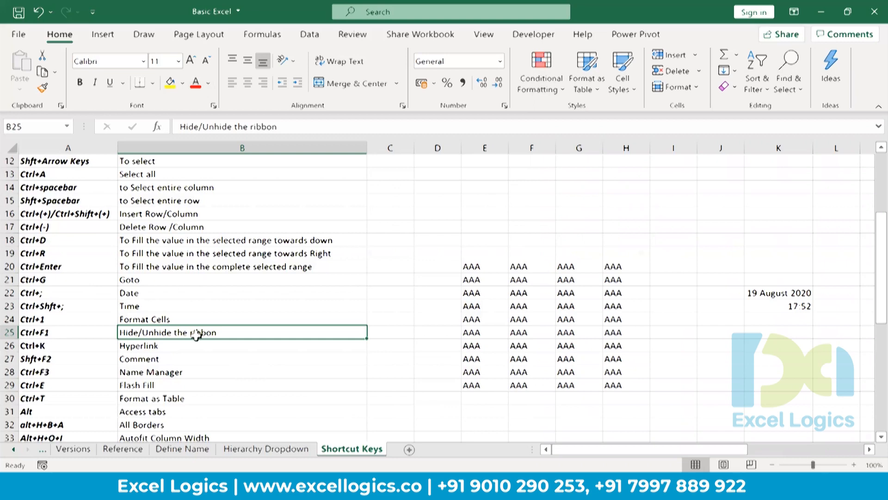
key(ctrl+F1)
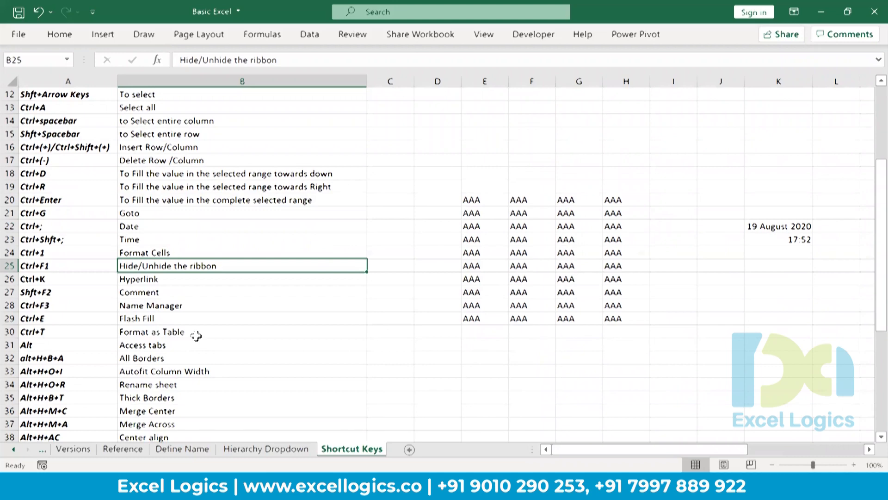
key(ctrl+F1)
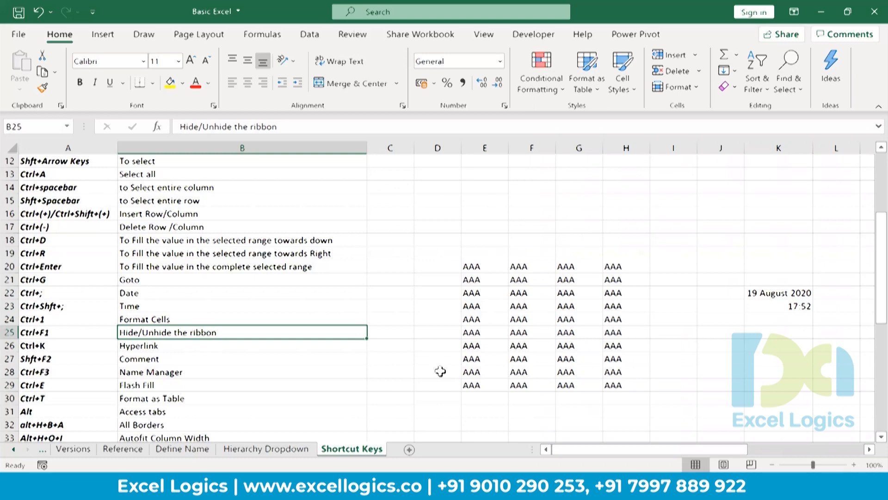
click(483, 279)
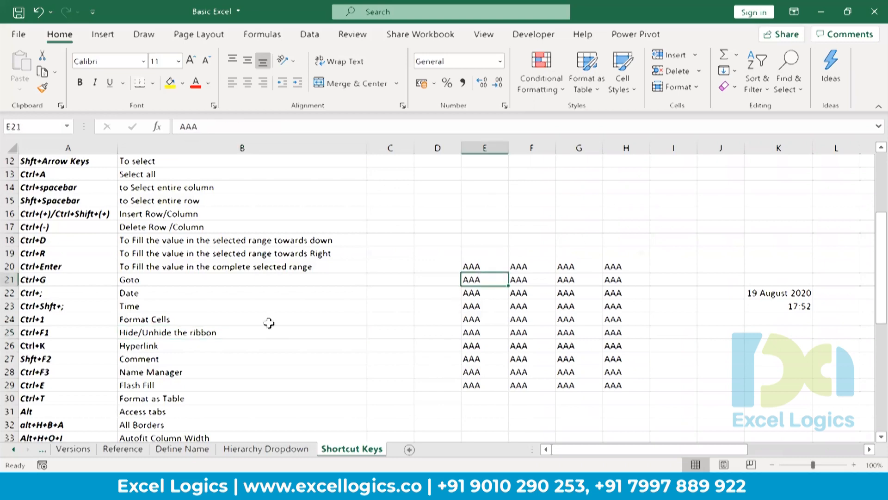
click(219, 305)
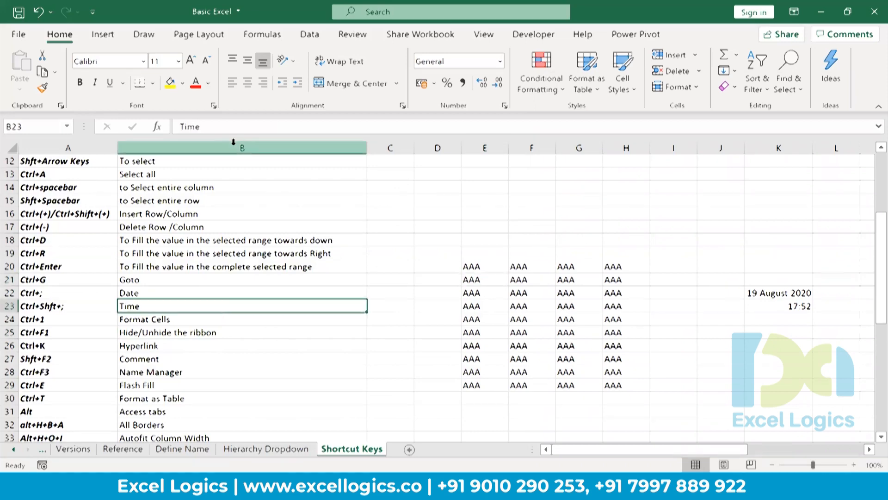
click(83, 334)
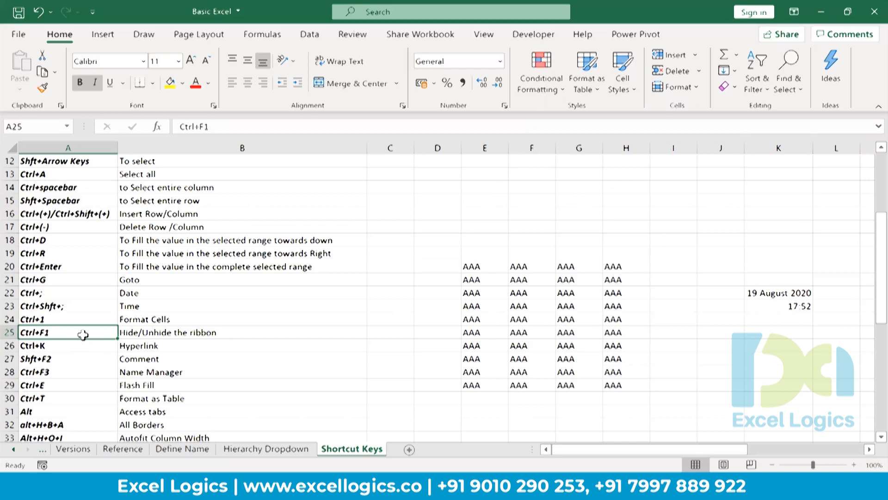
key(Down)
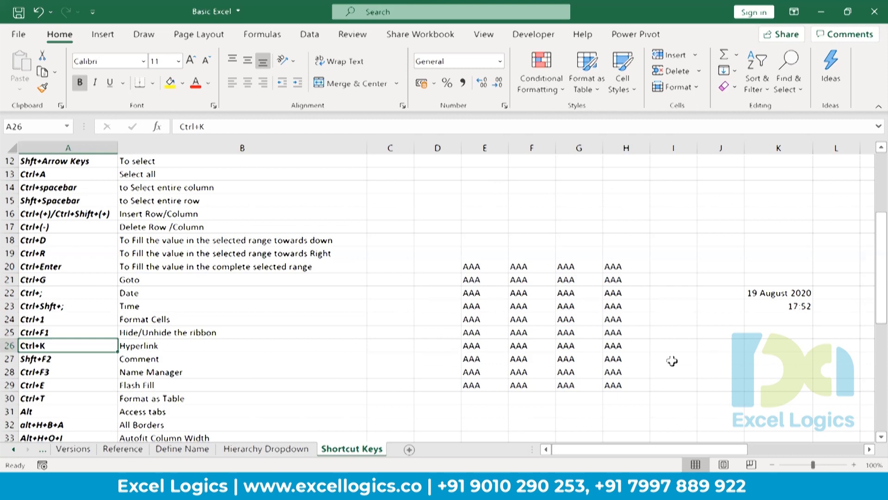
Step: Enter the text Overview in cell J26
click(735, 343)
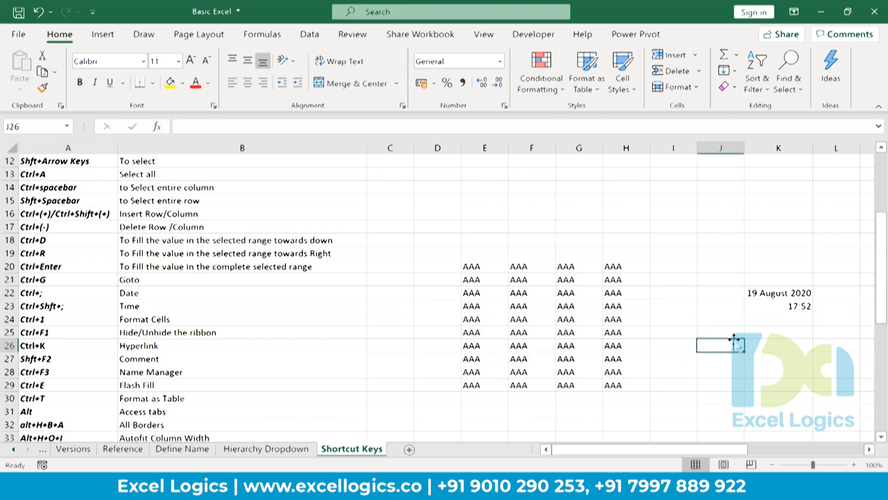
text(Overwiew)
key(BackSpace)
key(BackSpace)
key(BackSpace)
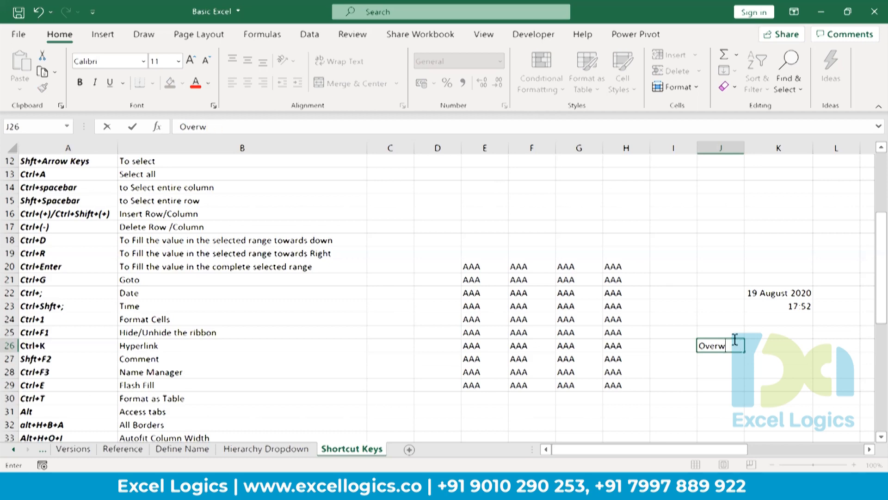
key(BackSpace)
text(view)
key(Return)
Step: Hyperlink cell J26 to cell A1 of the Overview sheet in this workbook
click(734, 342)
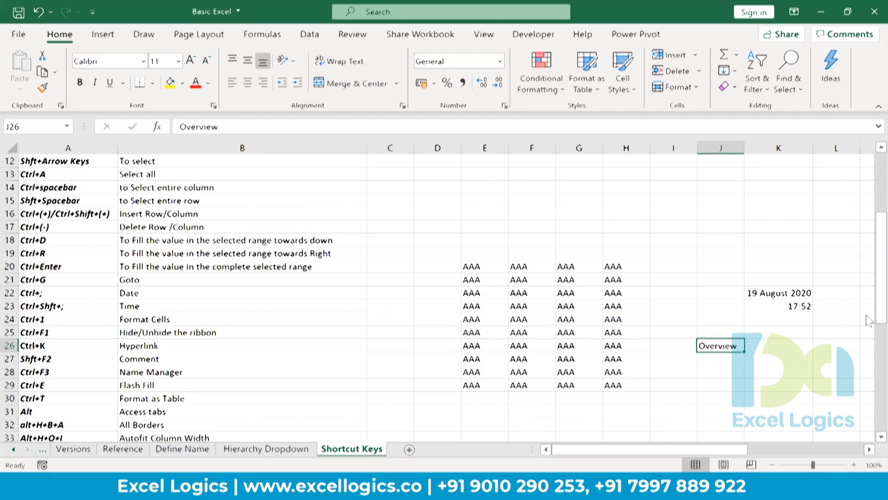
key(ctrl+k)
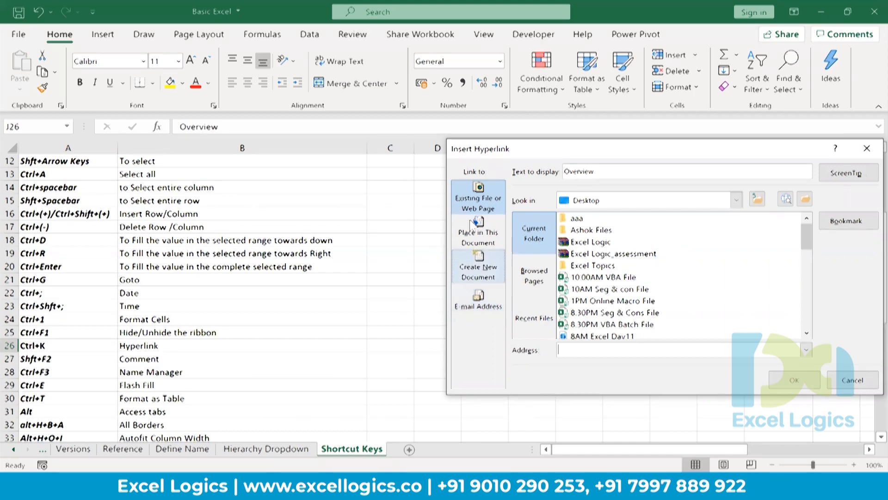
click(472, 235)
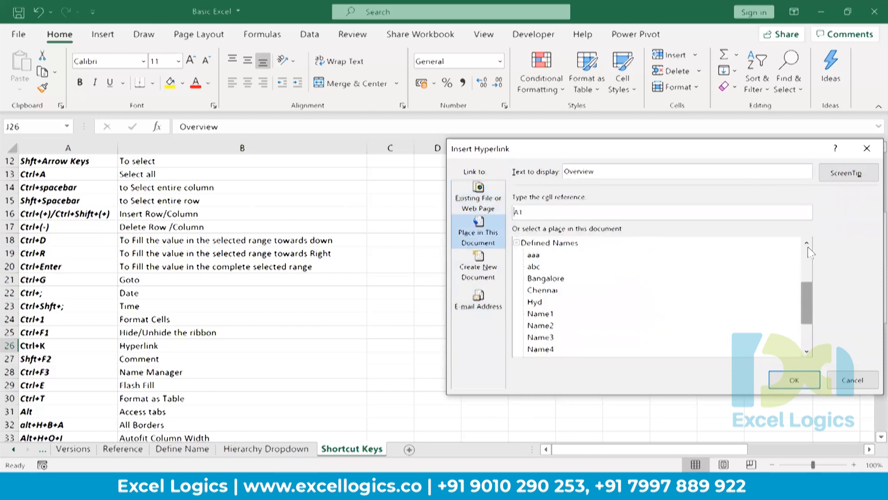
scroll(662, 286, up, 5)
click(546, 256)
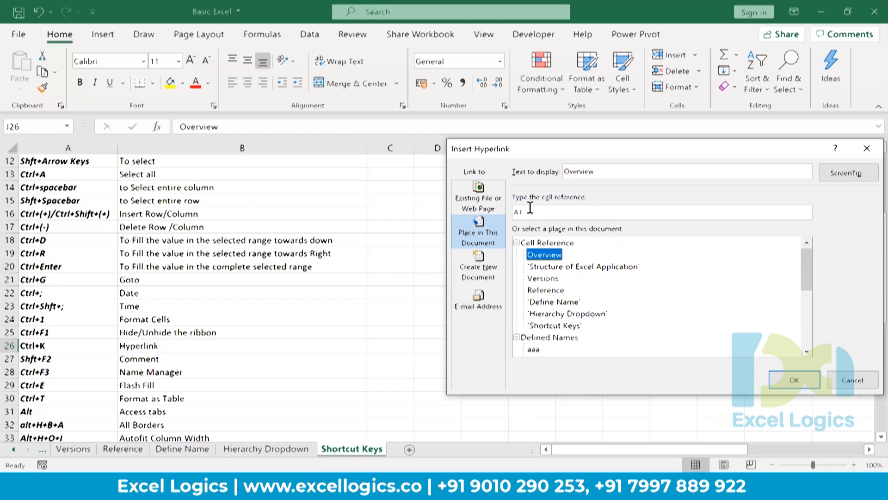
click(795, 377)
click(747, 333)
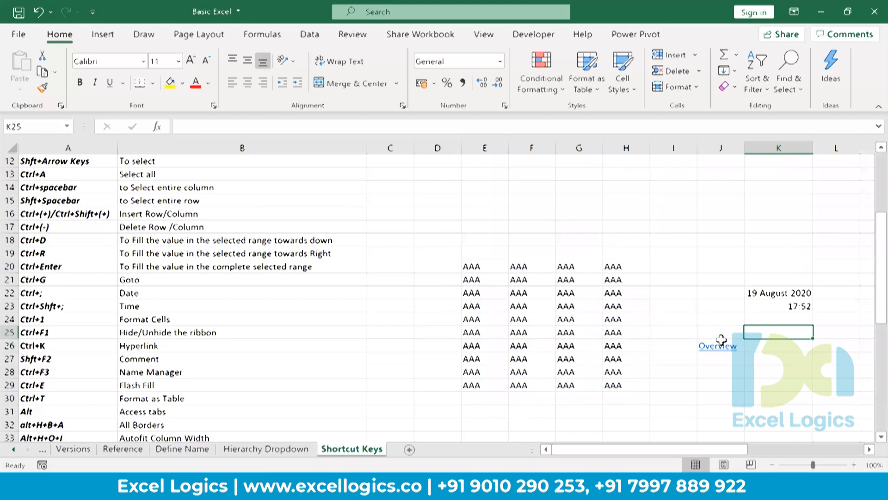
Step: Follow the Overview link in J26 and delete the blue arrow shape on the Overview sheet
click(720, 350)
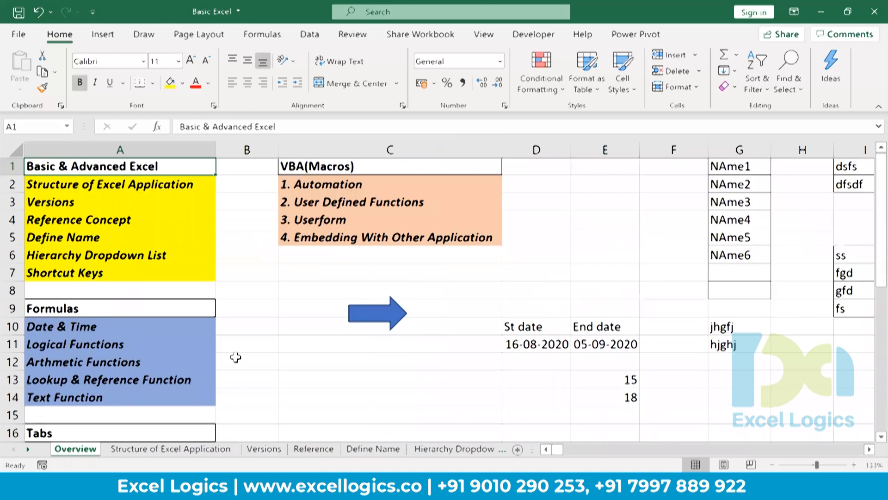
right_click(398, 316)
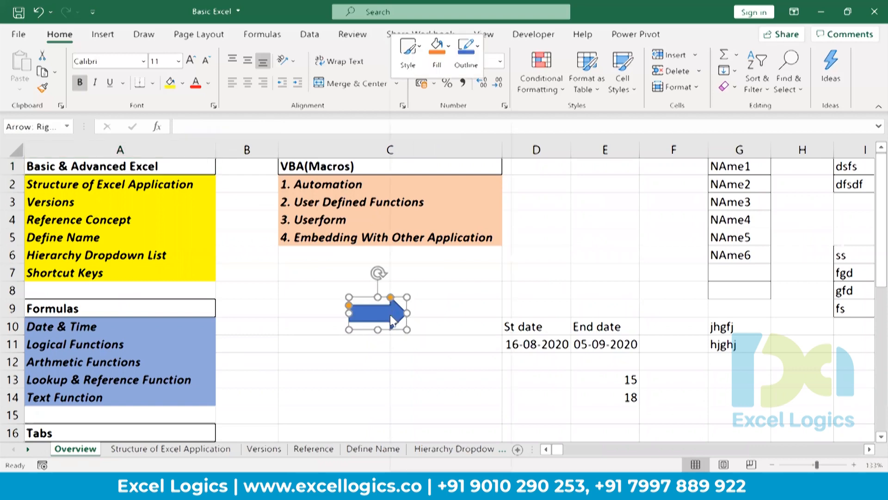
key(Delete)
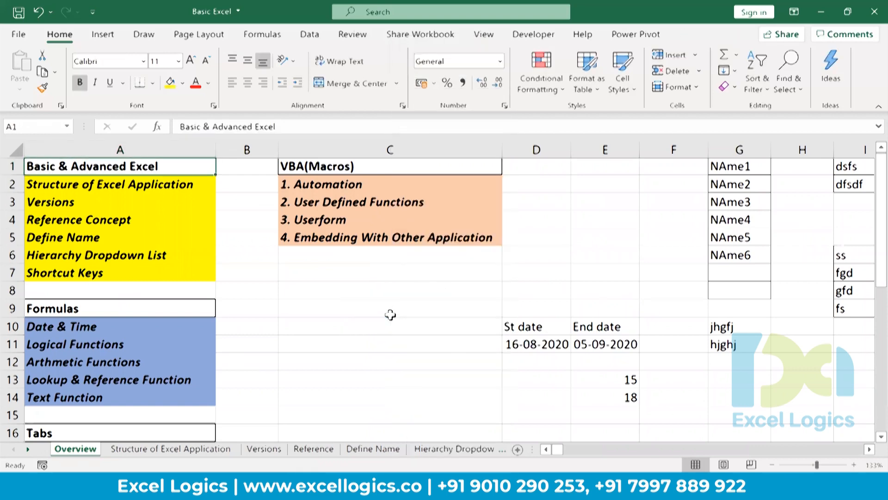
Step: Draw a rounded rectangle about 2.12 cm wide and 0.7 cm high in column C over rows 10 and 11
click(390, 315)
click(108, 35)
click(166, 69)
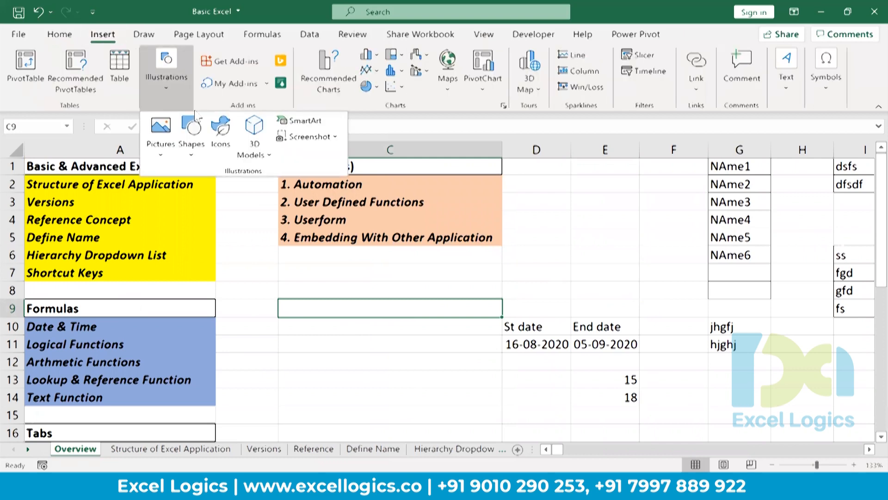
click(189, 140)
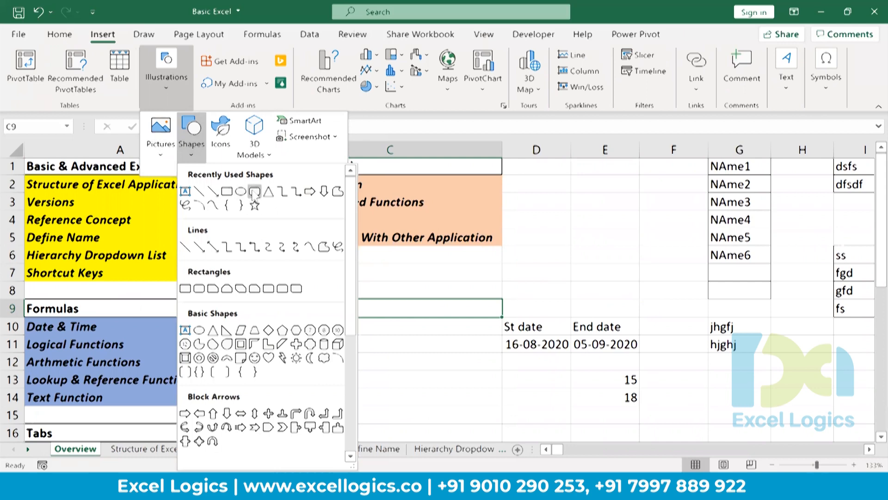
click(254, 191)
drag(303, 319, 378, 344)
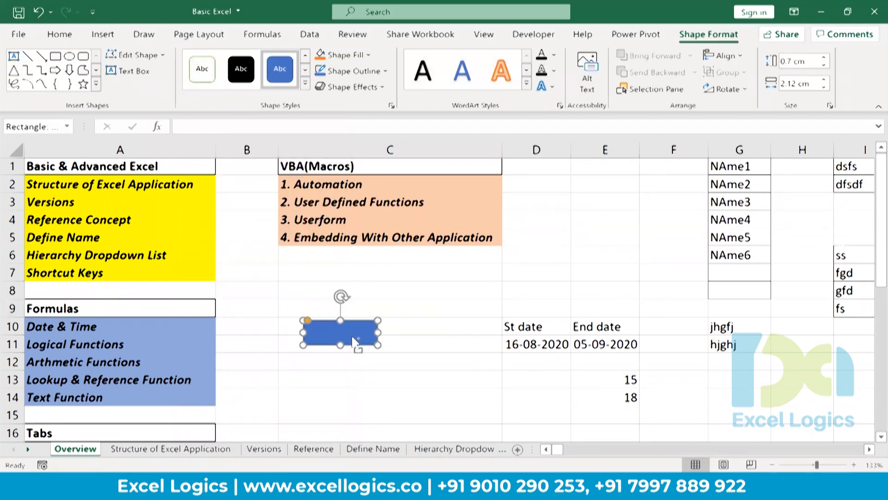
Step: Hyperlink the rounded rectangle to cell A26 of the Shortcut Keys sheet and follow the link
key(ctrl+k)
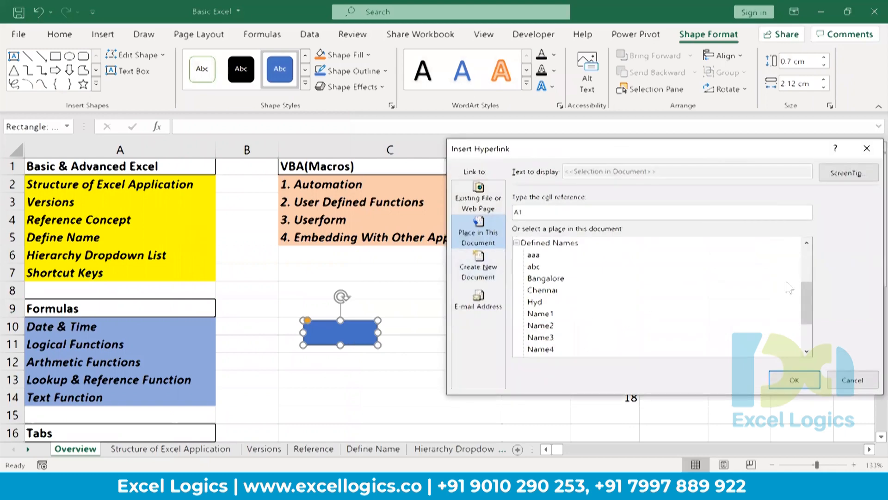
drag(808, 304, 809, 269)
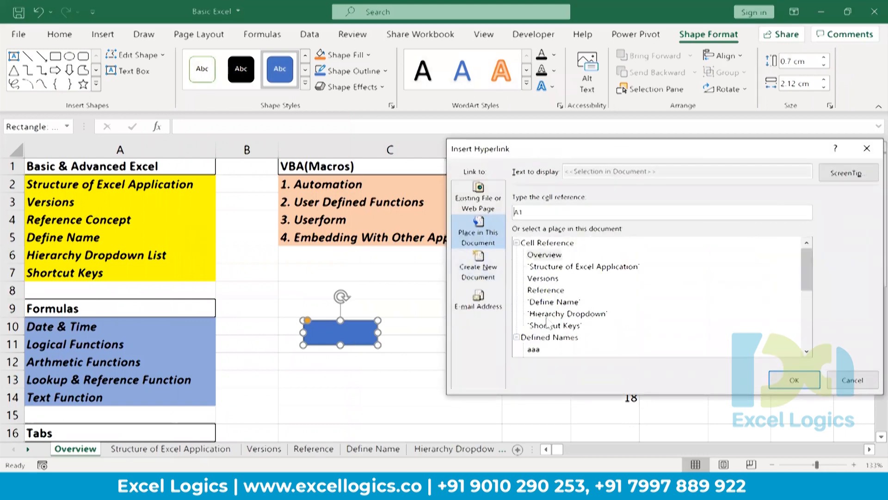
click(551, 326)
click(528, 212)
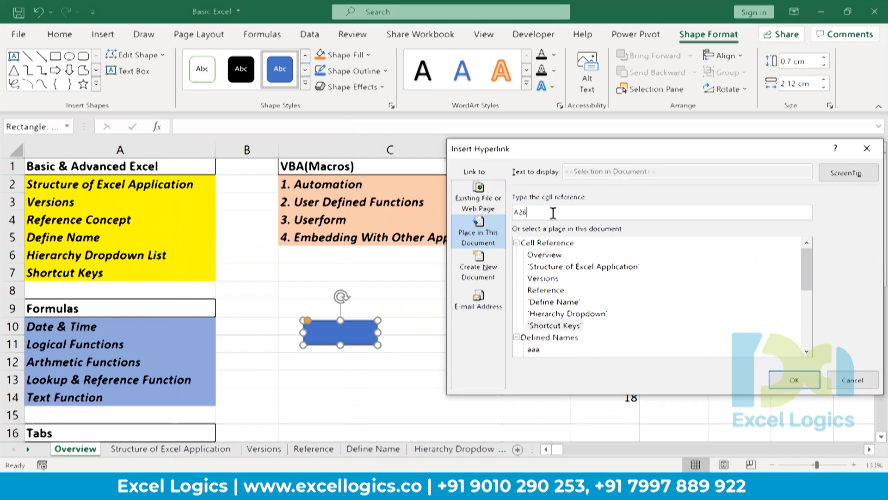
click(795, 380)
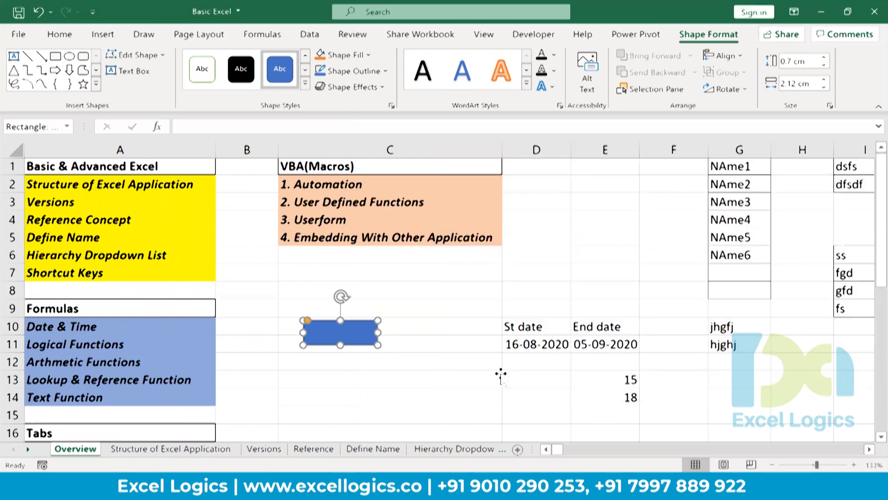
click(501, 375)
click(347, 331)
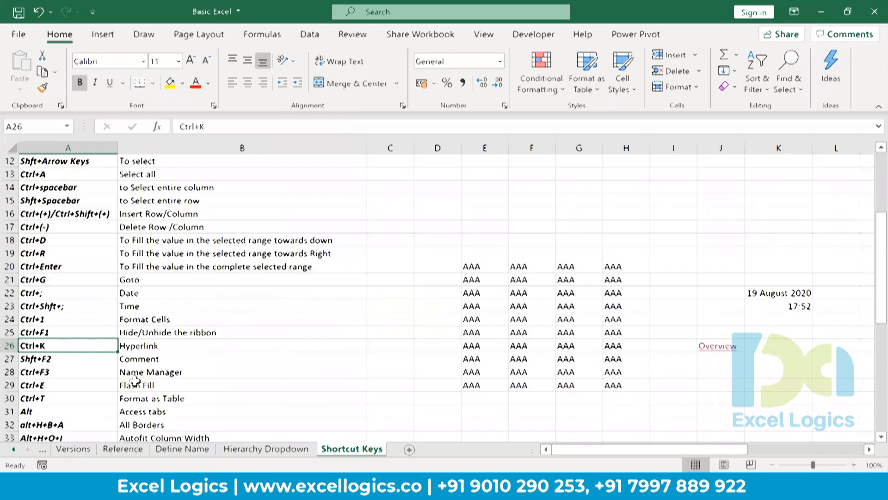
Step: Insert an empty note on cell J15 and delete it again
click(304, 344)
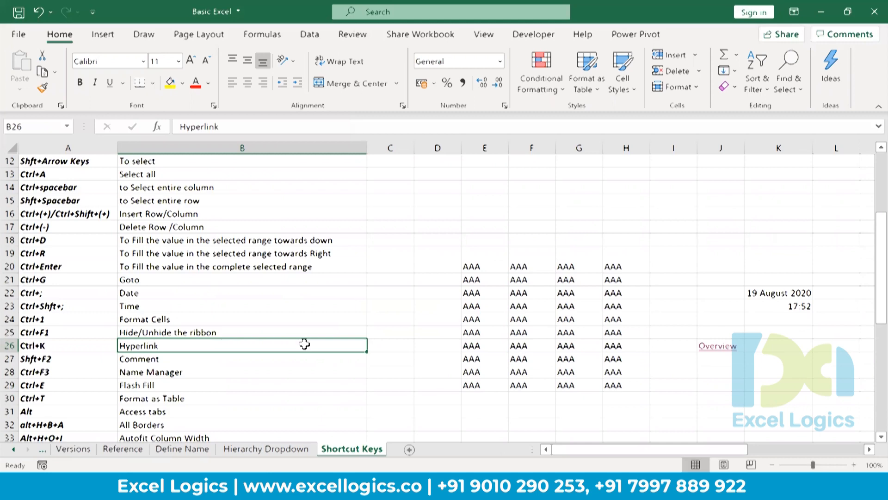
click(153, 360)
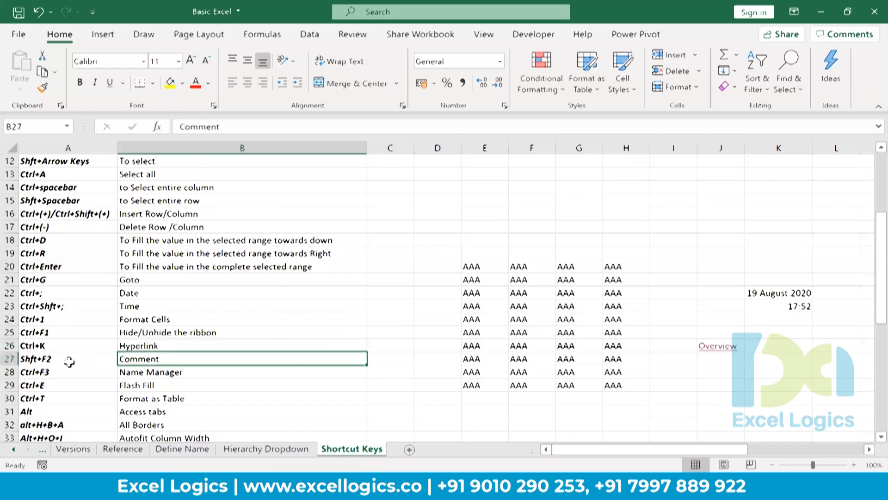
click(702, 197)
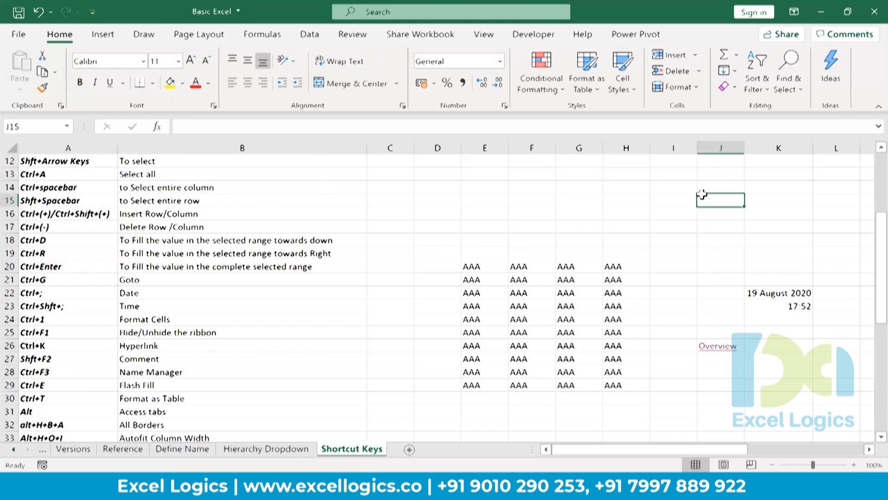
key(shift+F2)
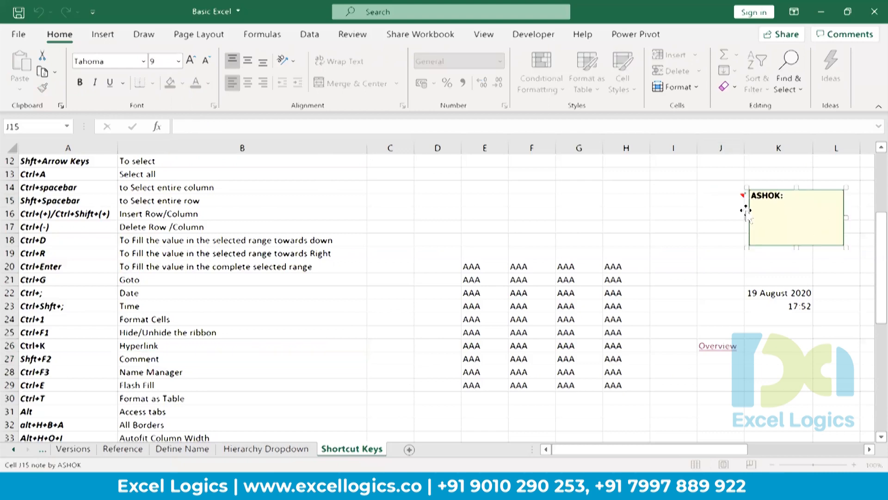
click(723, 203)
right_click(725, 206)
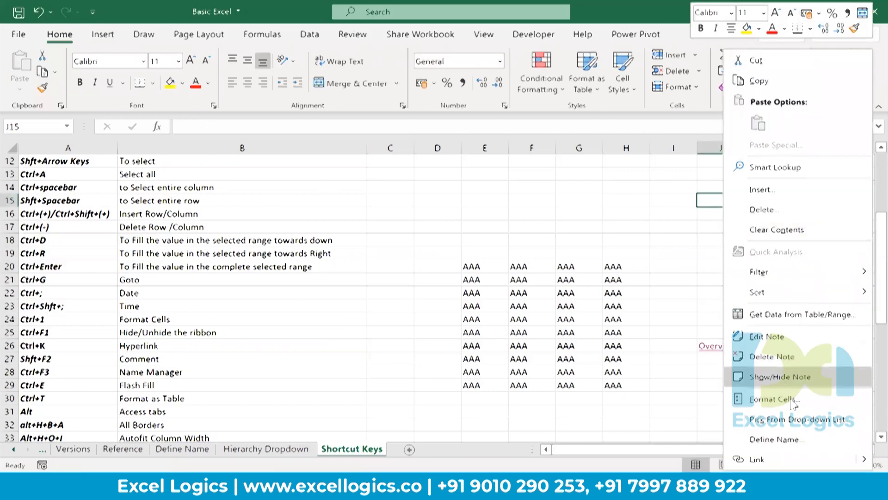
click(781, 357)
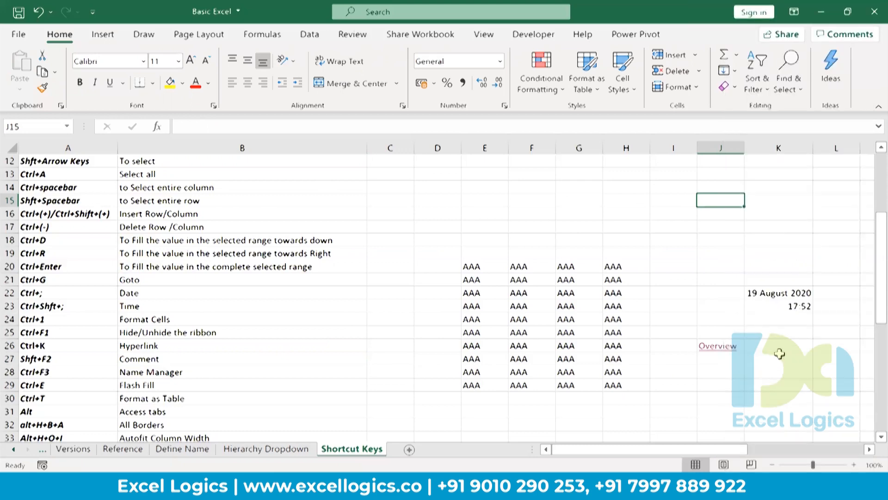
Step: From cell B28, view the workbook's defined names in the Name Manager using its ribbon command, and close it
click(308, 347)
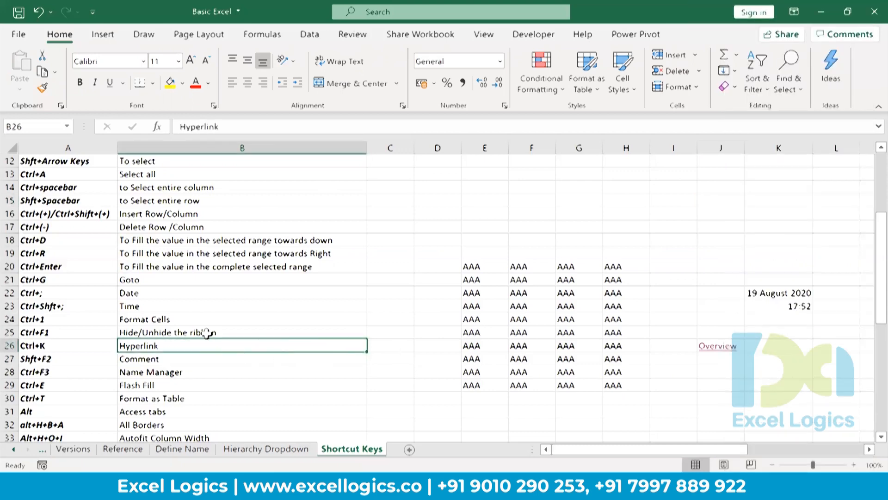
click(175, 372)
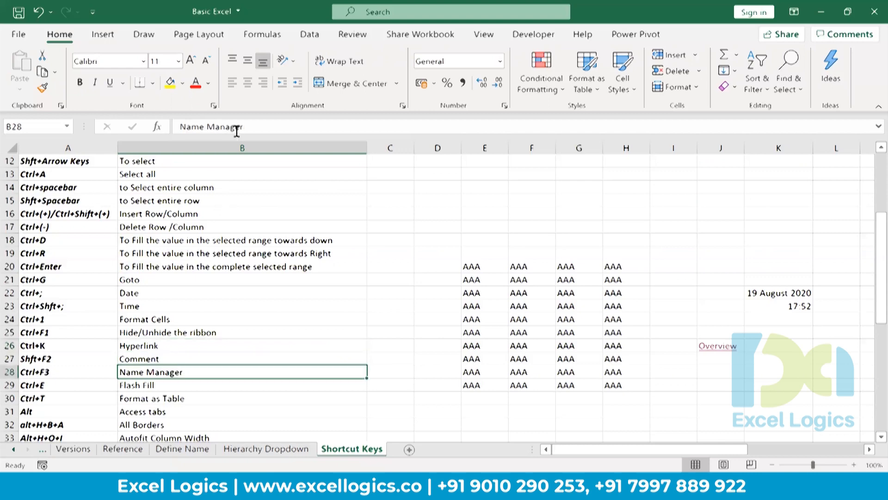
click(268, 40)
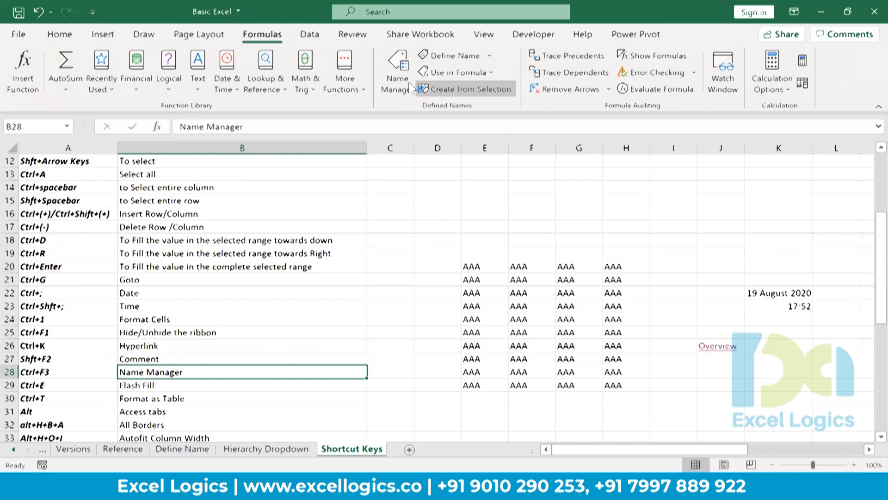
click(394, 79)
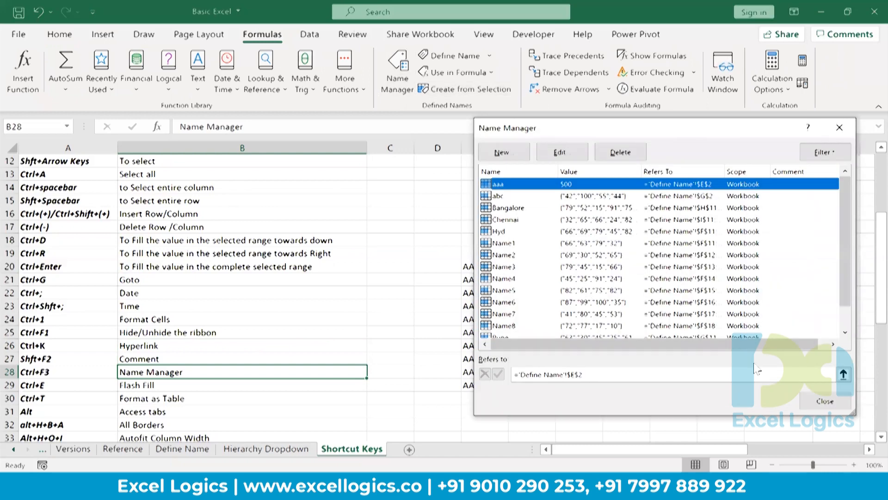
click(817, 403)
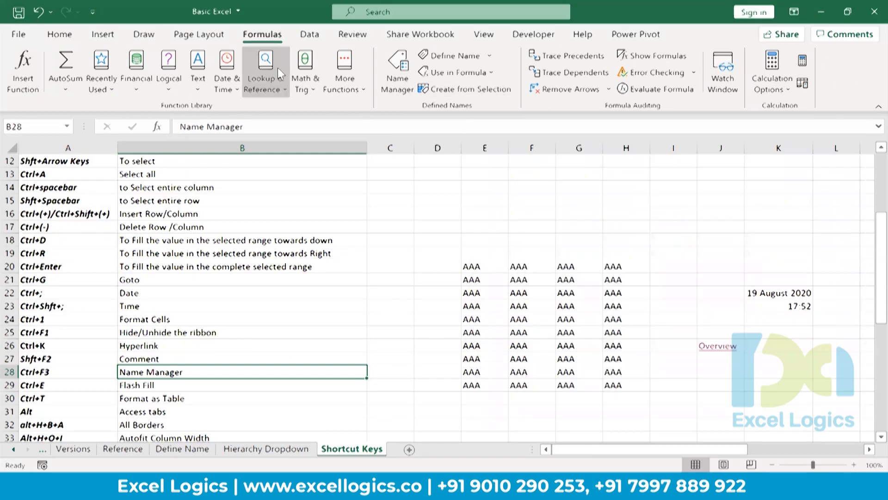
Step: From cell G14, view the workbook's defined names in the Name Manager using its shortcut, and close it
click(575, 189)
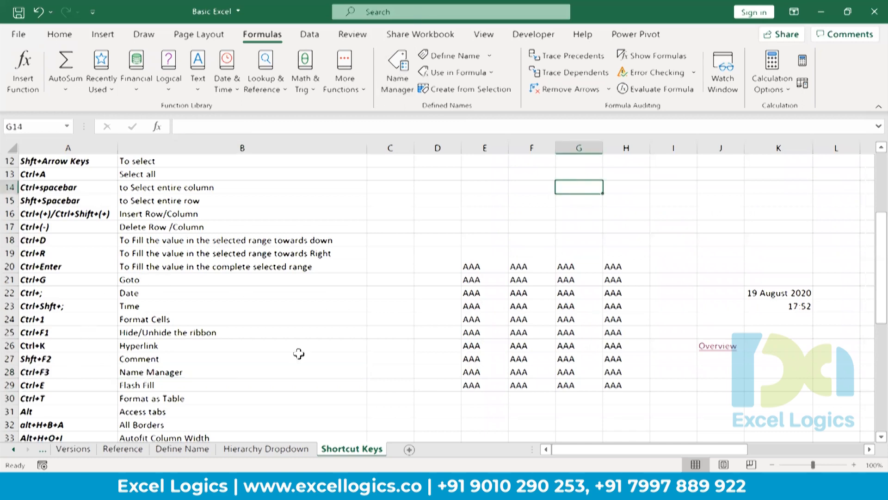
key(ctrl+F3)
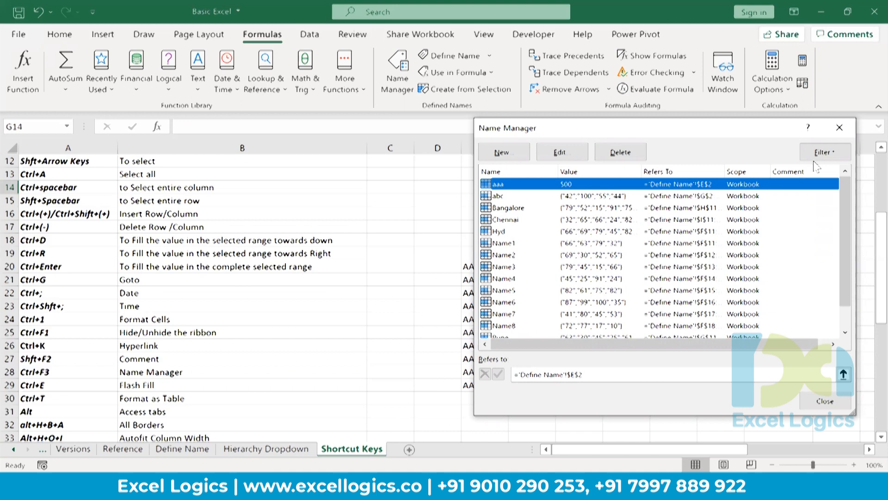
click(839, 127)
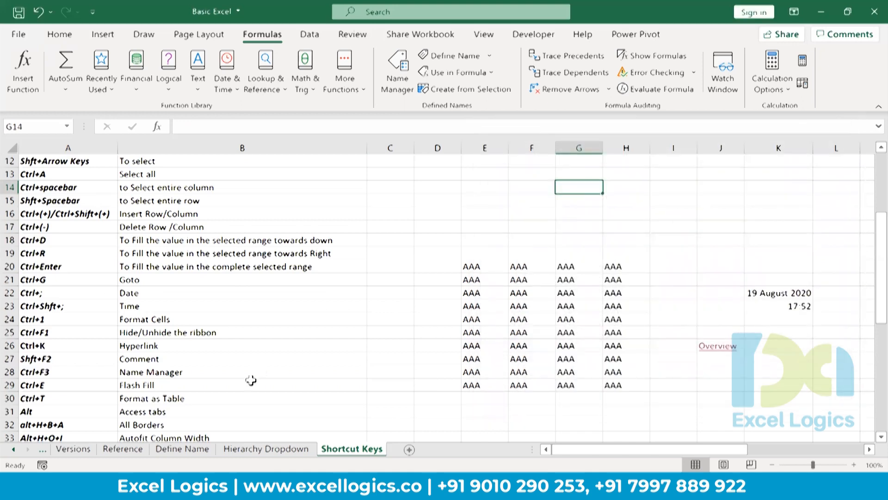
Step: Look through the shortcut list from Format as Table down to Data Validation, and return to the Flash Fill and Format as Table entries
click(200, 398)
key(Down)
key(Down)
key(Down)
key(Down)
key(Down)
key(Down)
key(Down)
key(Down)
key(Down)
key(Down)
key(Down)
key(Down)
key(Down)
key(Down)
key(Down)
key(Down)
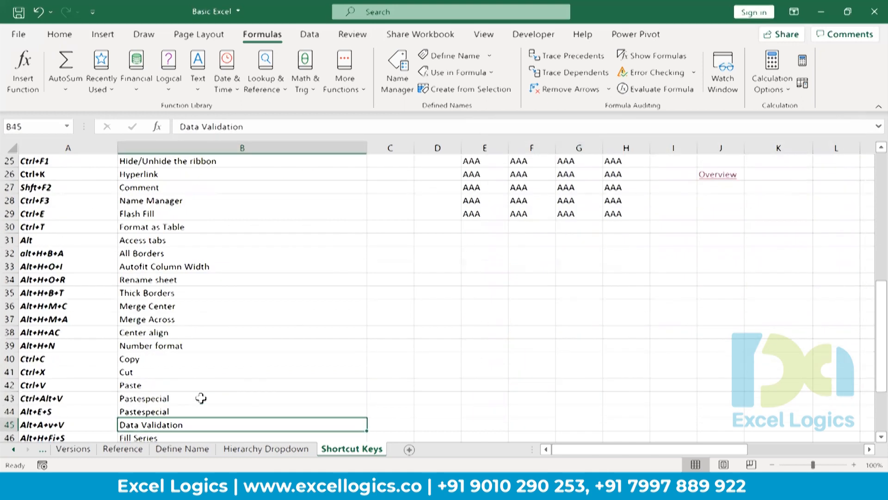
click(138, 200)
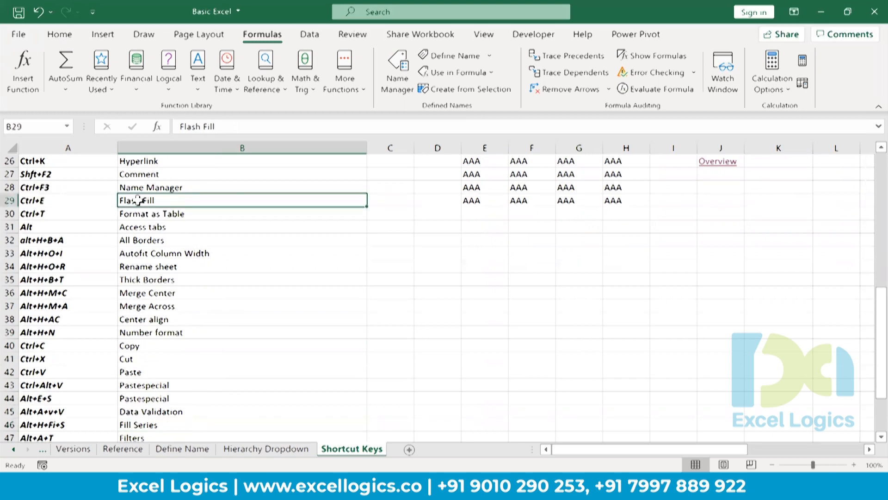
click(65, 200)
click(143, 213)
click(103, 212)
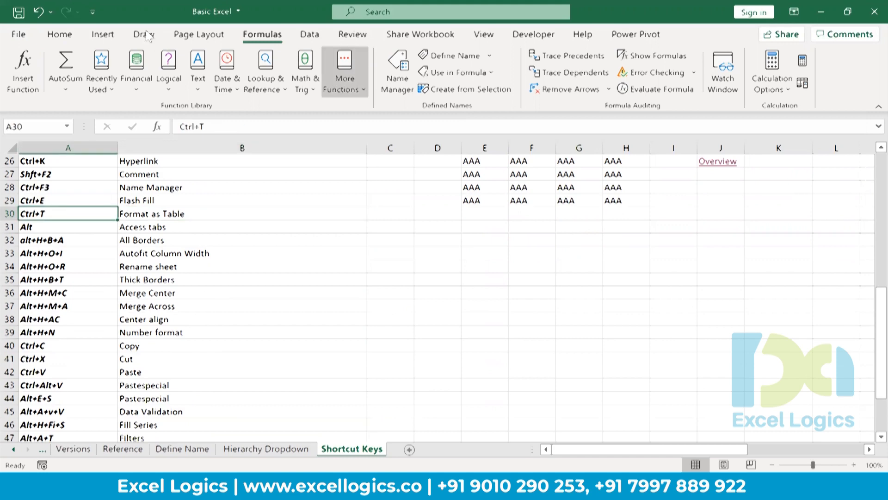
Step: From cell A30, view the Format as Table style gallery and close it without choosing a style
click(60, 35)
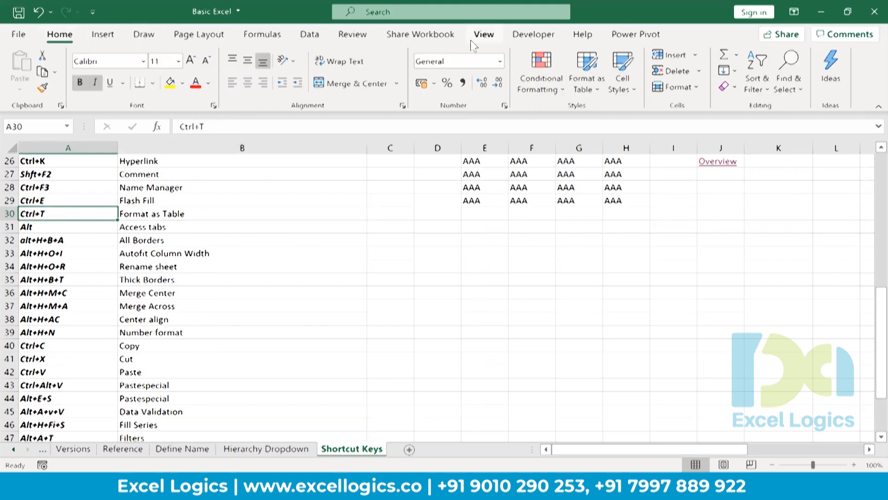
click(584, 78)
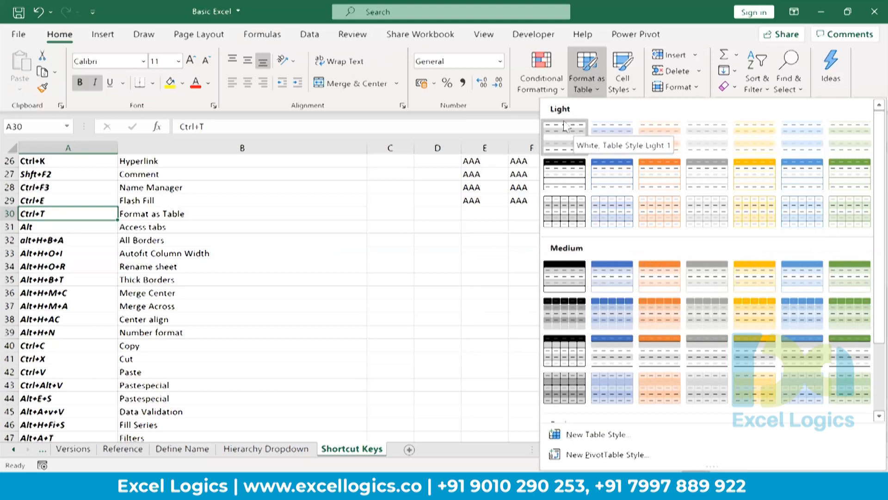
click(238, 237)
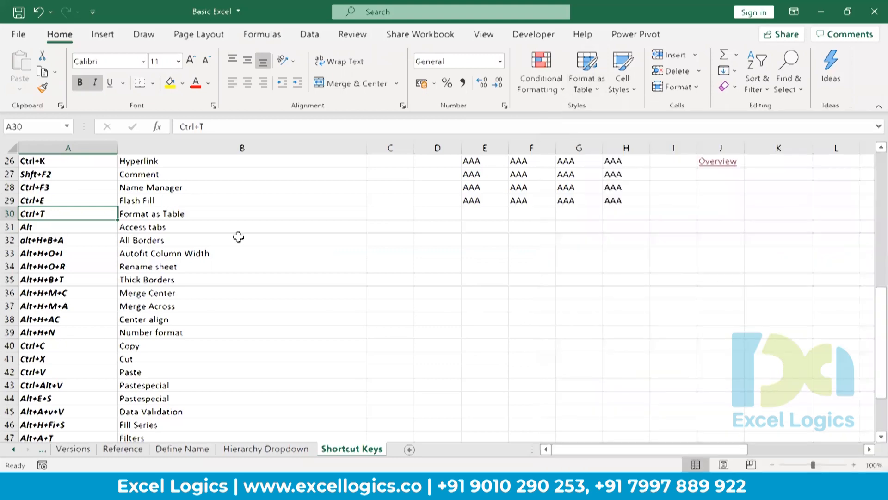
Step: Look through the remaining shortcuts in column B, from Access tabs in row 31 to Italic in row 49
click(184, 227)
key(Down)
key(Down)
key(Down)
key(Down)
key(Down)
key(Down)
key(Down)
key(Down)
key(Down)
key(Down)
key(Down)
key(Down)
key(Down)
key(Down)
key(Down)
key(Down)
key(Down)
key(Down)
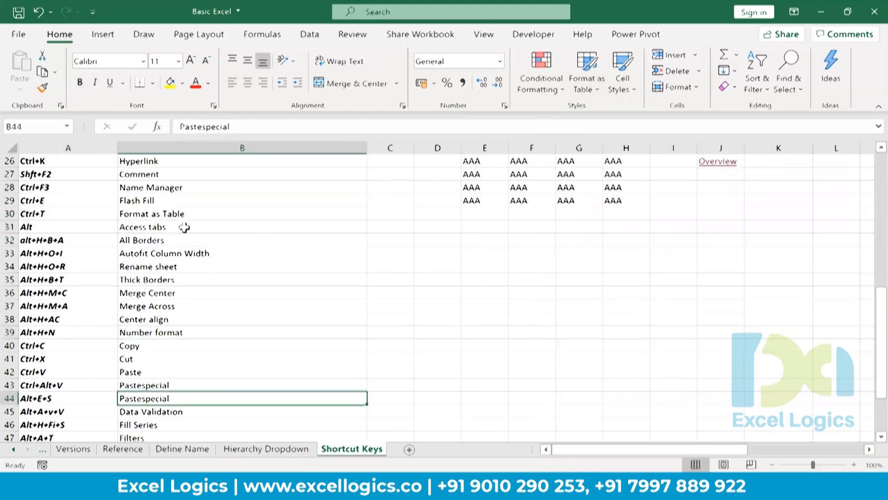
key(Down)
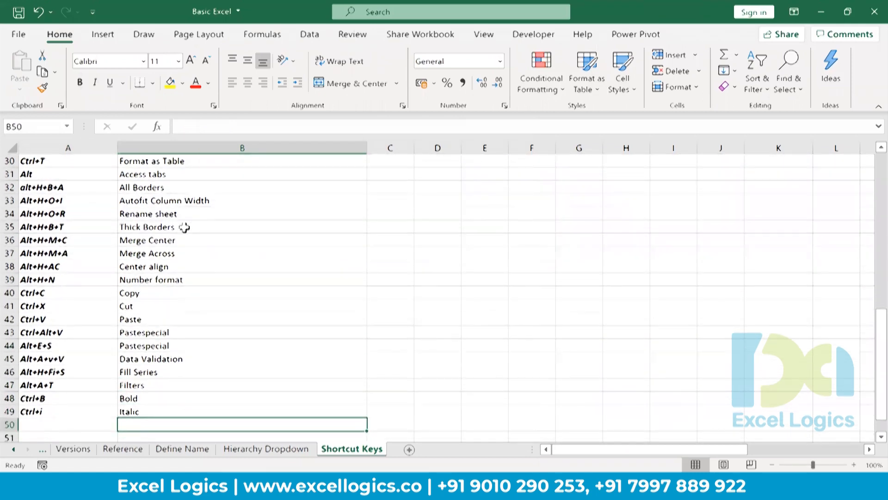
key(Down)
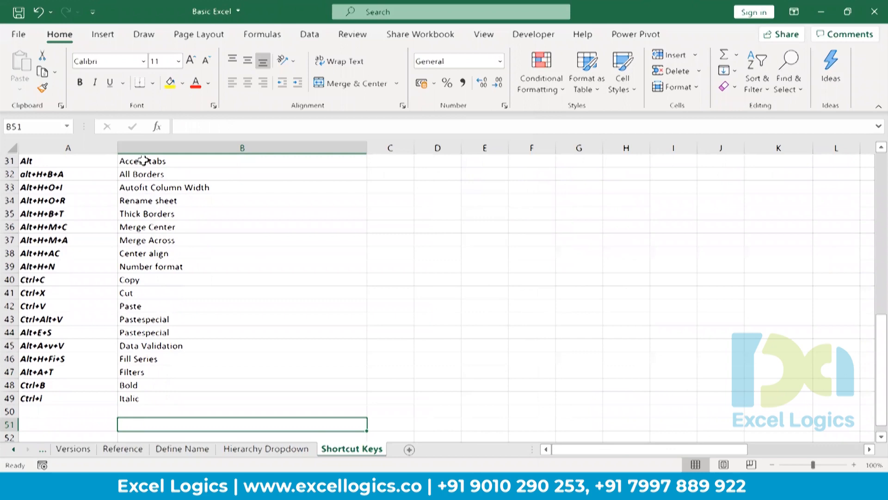
Step: Apply All Borders to cell E36 through the ribbon's access keys, and clear them again
click(489, 226)
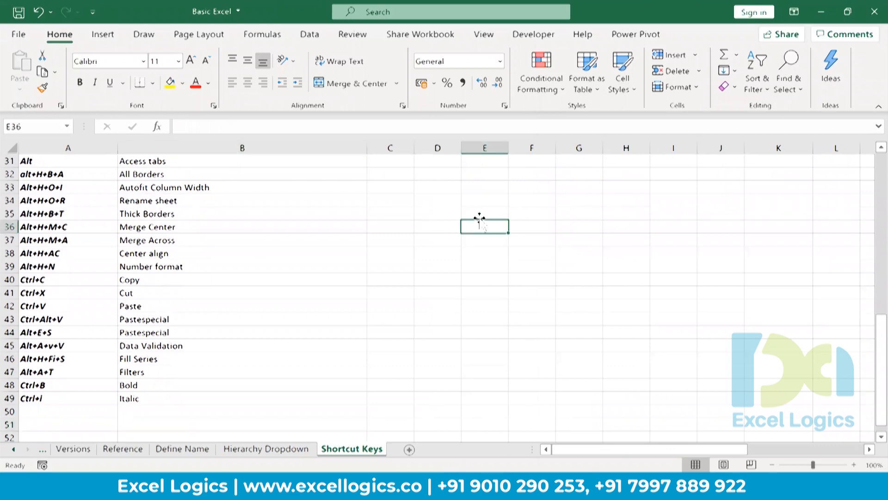
key(alt)
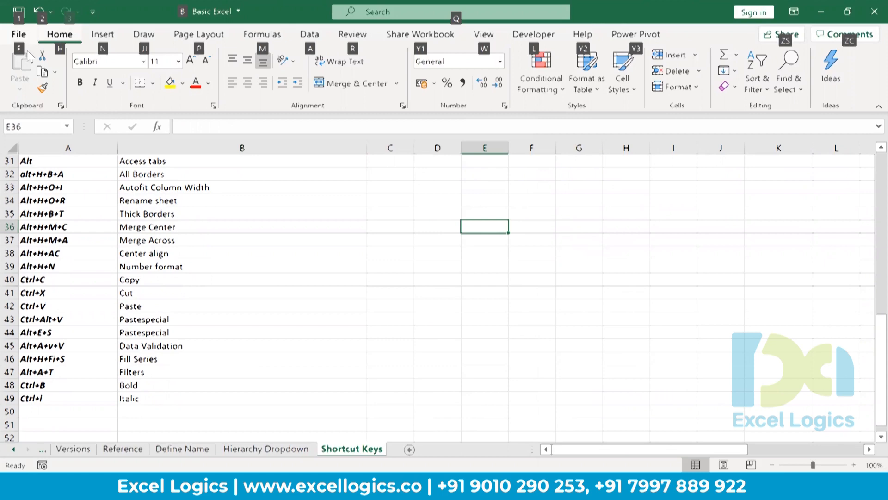
key(h)
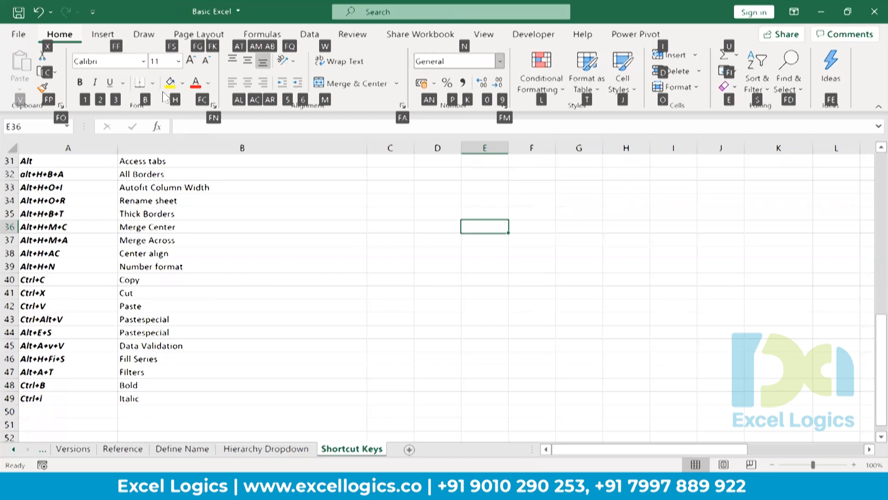
key(b)
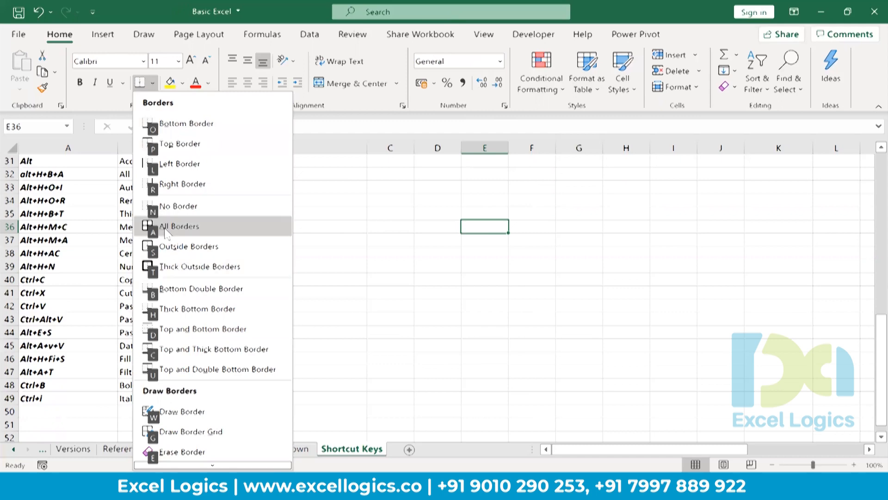
key(a)
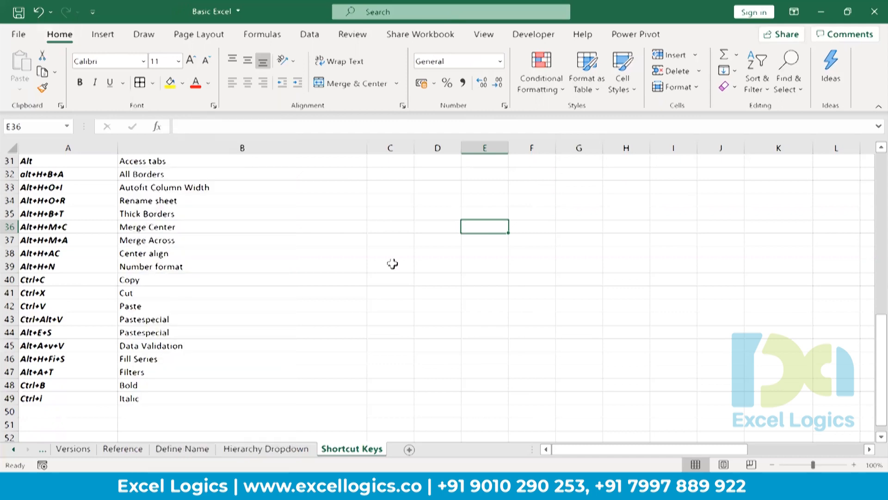
click(392, 264)
click(487, 225)
key(alt+h)
key(e)
key(Escape)
Step: Enter the heading Names in E33 and fill the series Name1 to Name9 down E34:E42
click(485, 190)
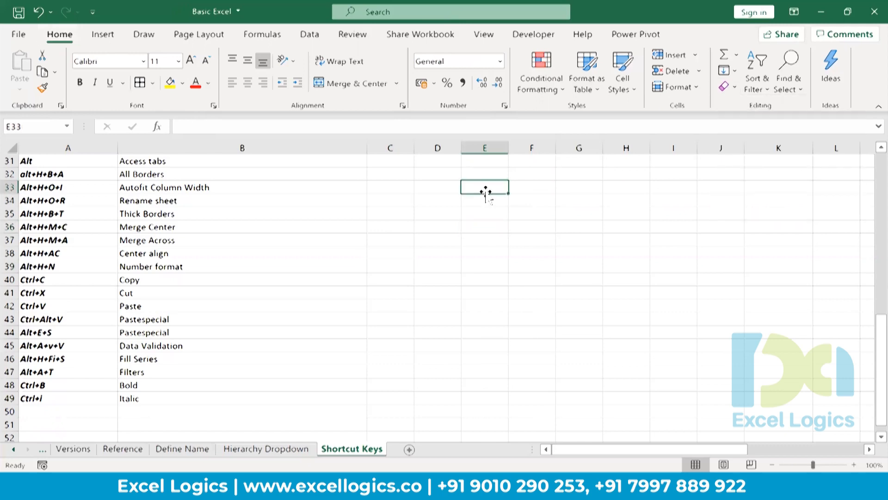
text(Names)
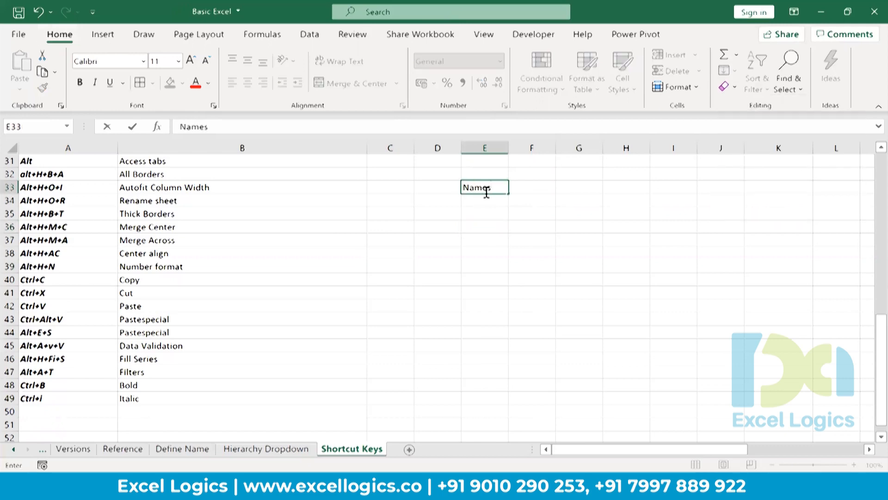
key(Return)
text(Name1)
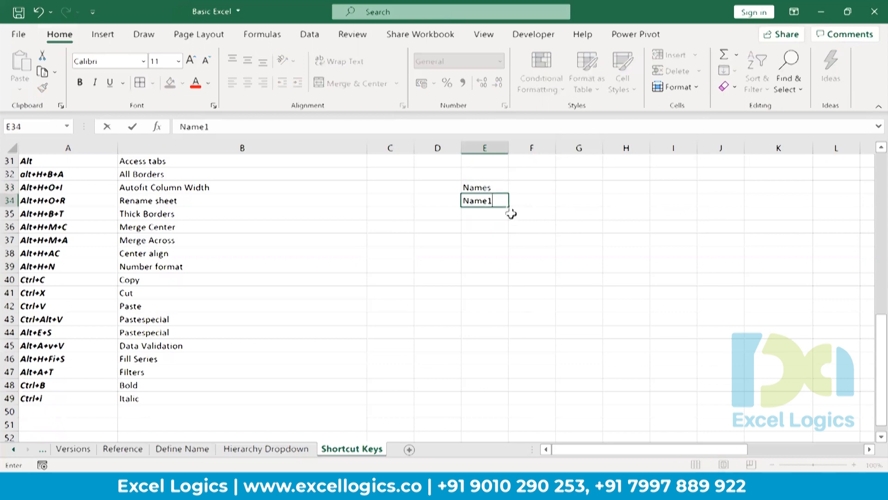
drag(509, 210, 509, 307)
Step: Fill the headings Day1 to Day4 across F33:I33 and select the empty data range F34:I42
click(532, 183)
text(Day1)
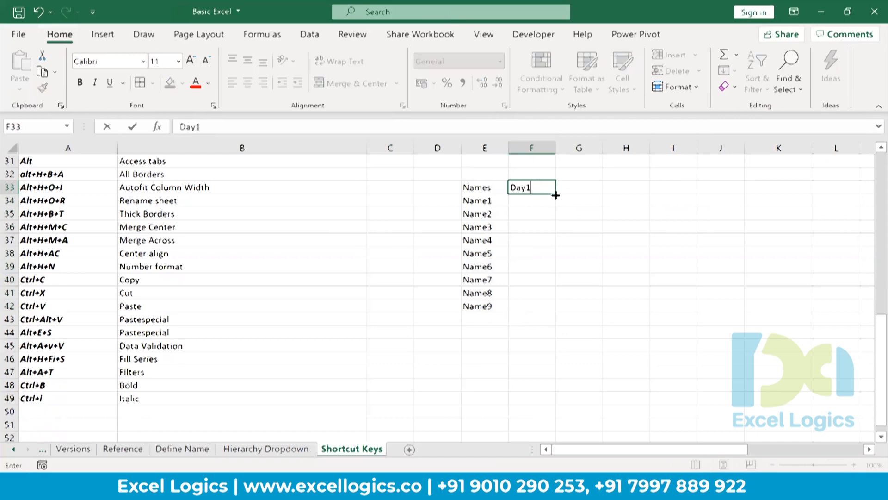
drag(556, 196, 688, 309)
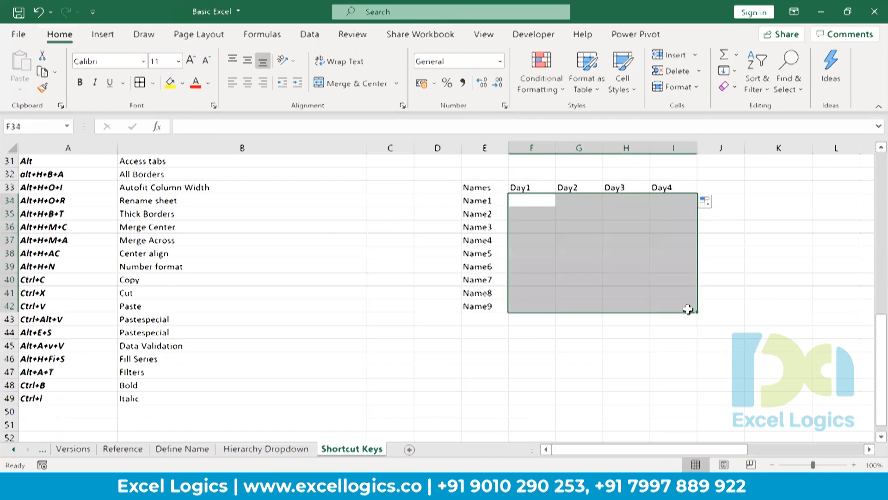
Step: Fill the whole selected range F34:I42 with the formula =RANDBETWEEN(10,100)
text(=RANDBETWEEN(10)
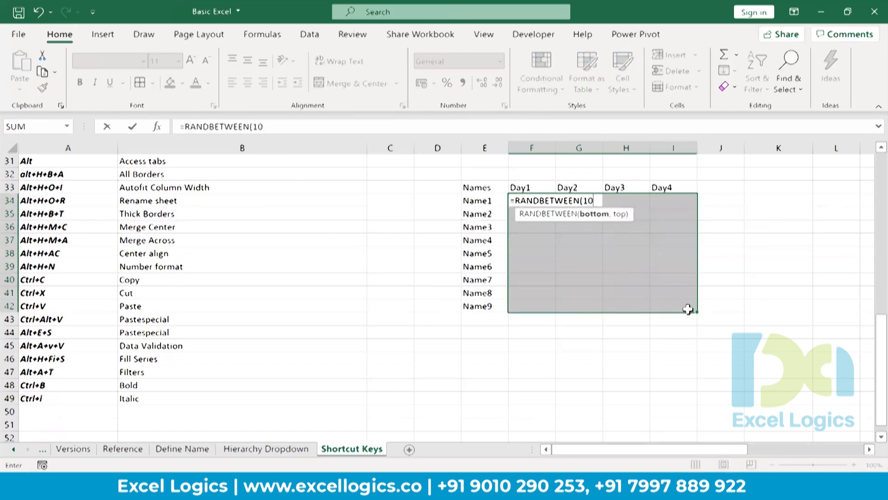
text(,100)
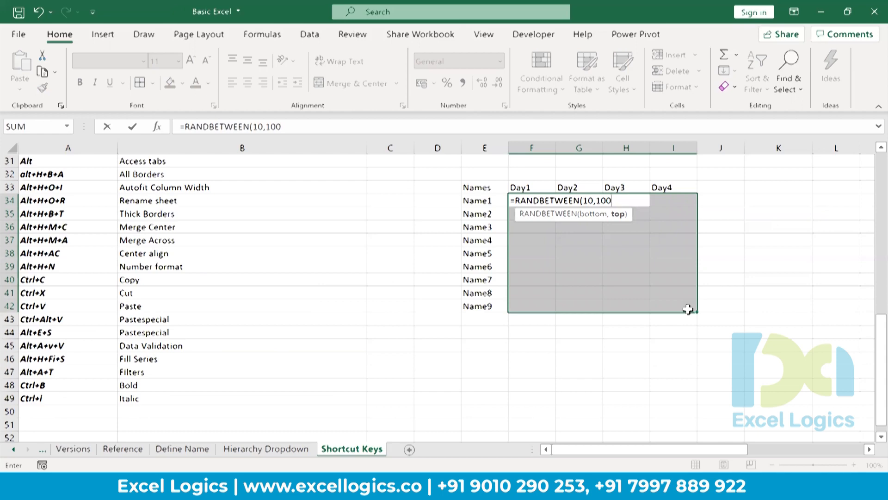
text())
key(ctrl+Return)
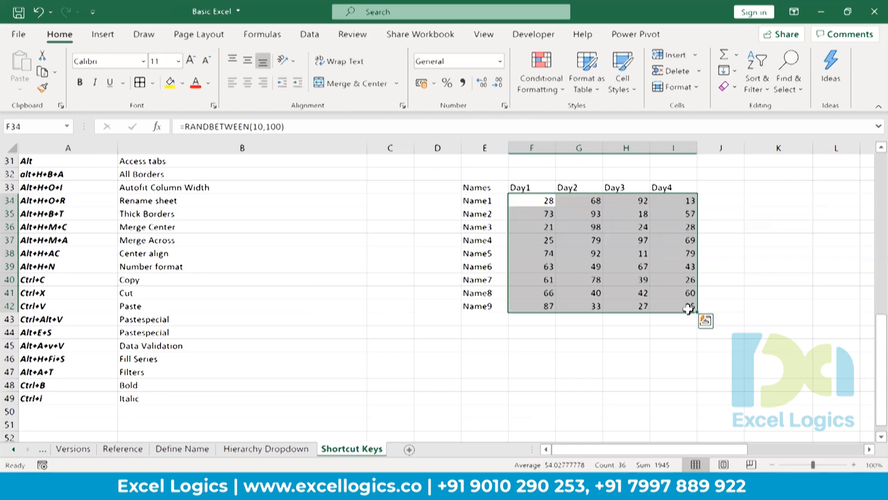
Step: Replace the random-number formulas in F34:I42 with their values using Paste Special
key(ctrl+c)
key(ctrl+alt+v)
key(v)
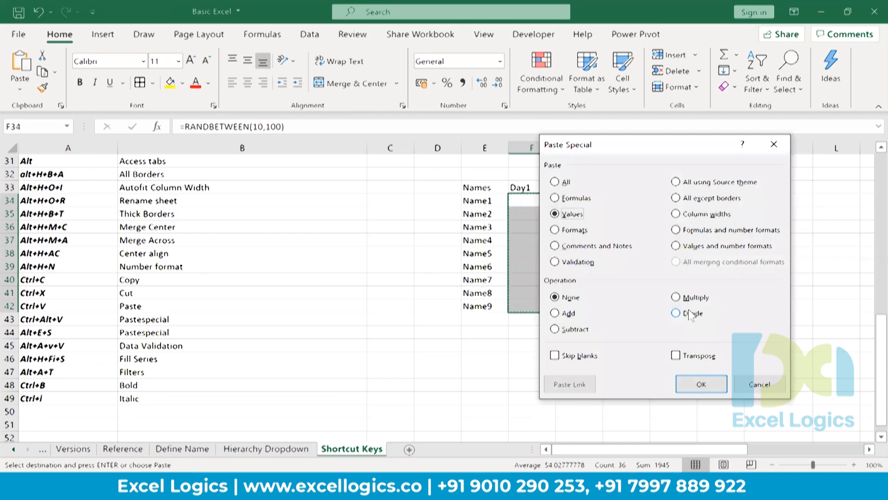
key(Return)
Step: Apply All Borders to the whole table E33:I42, undo it, and clear the copy marquee
key(ctrl+a)
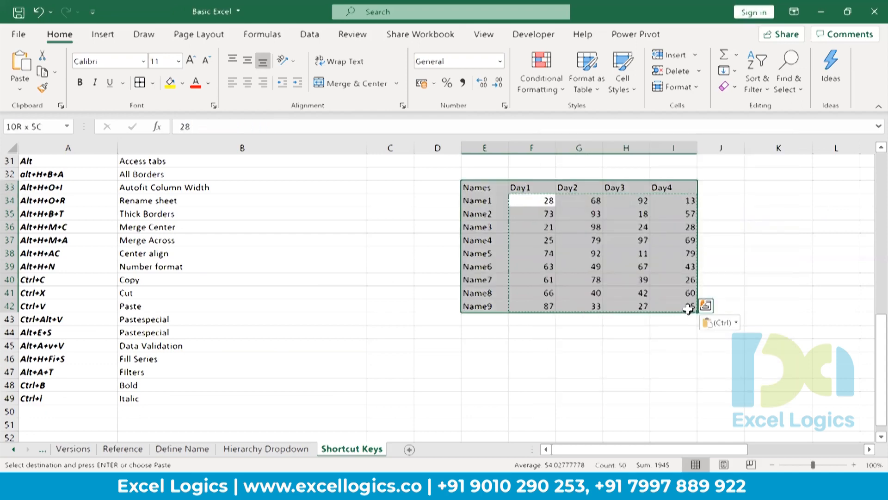
key(alt+h)
key(b)
key(a)
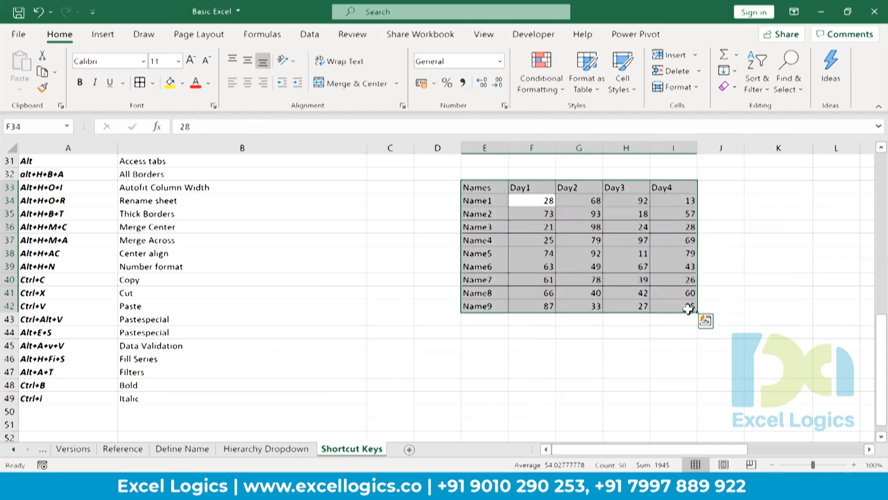
key(ctrl+z)
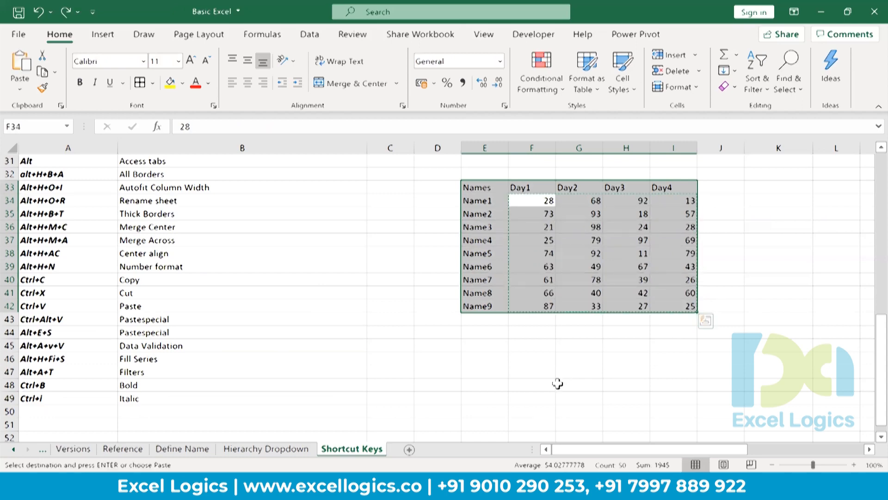
key(Escape)
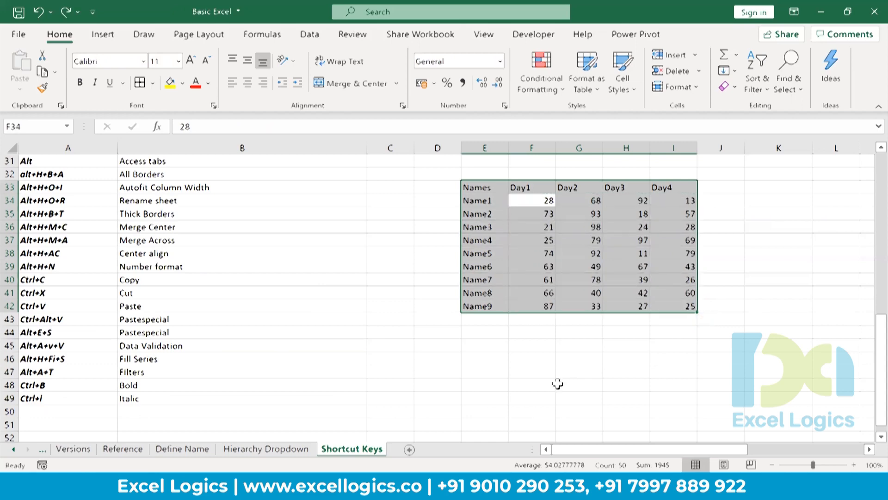
Step: Reselect the table E33:I42 and apply All Borders to it through the ribbon's access keys
click(557, 384)
drag(492, 190, 694, 307)
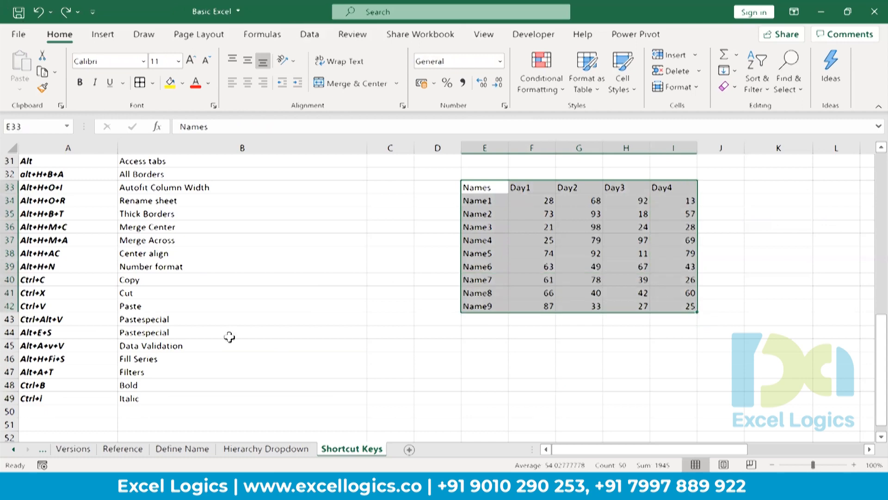
key(alt)
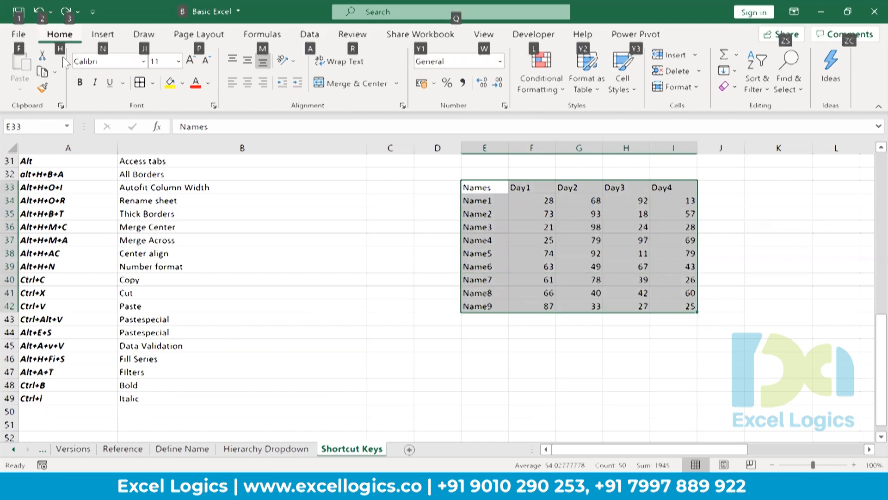
key(h)
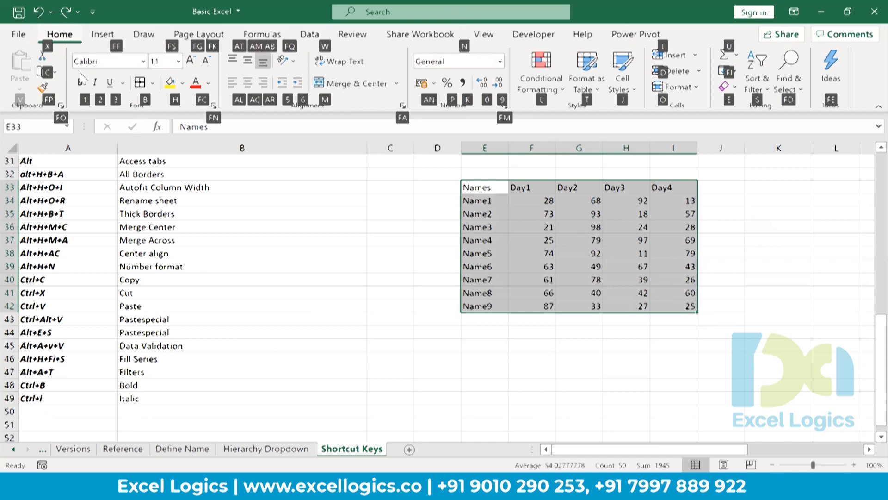
key(b)
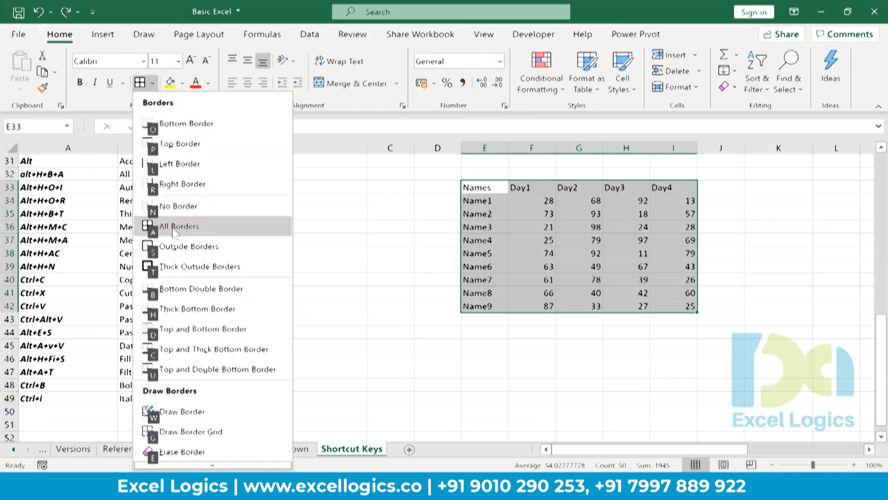
key(a)
click(413, 325)
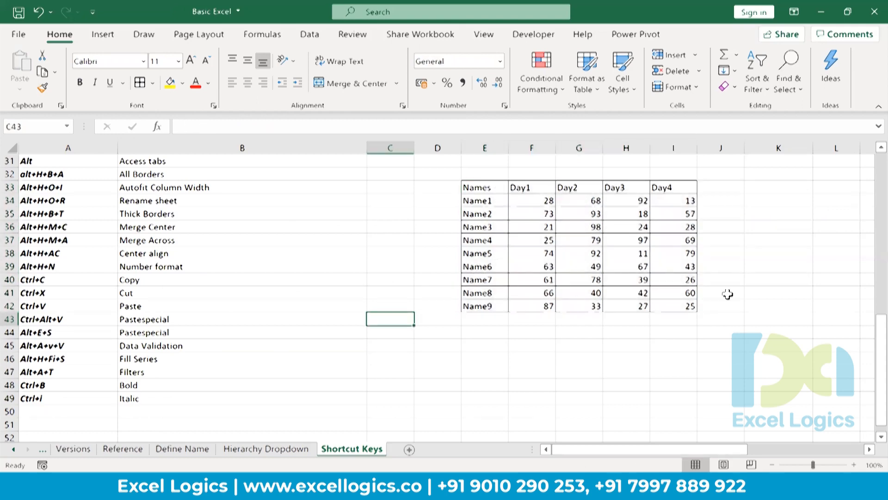
Step: Apply Thick Outside Borders around the whole table E33:I42
drag(505, 184, 660, 301)
key(alt)
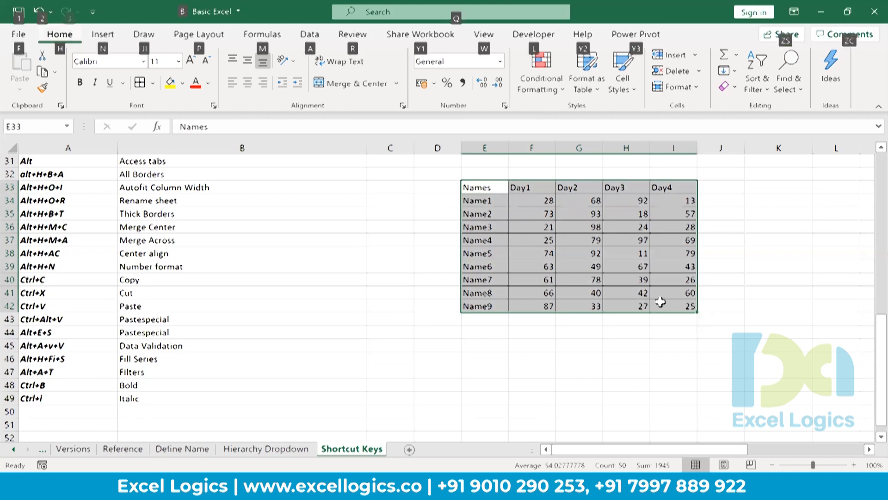
key(h)
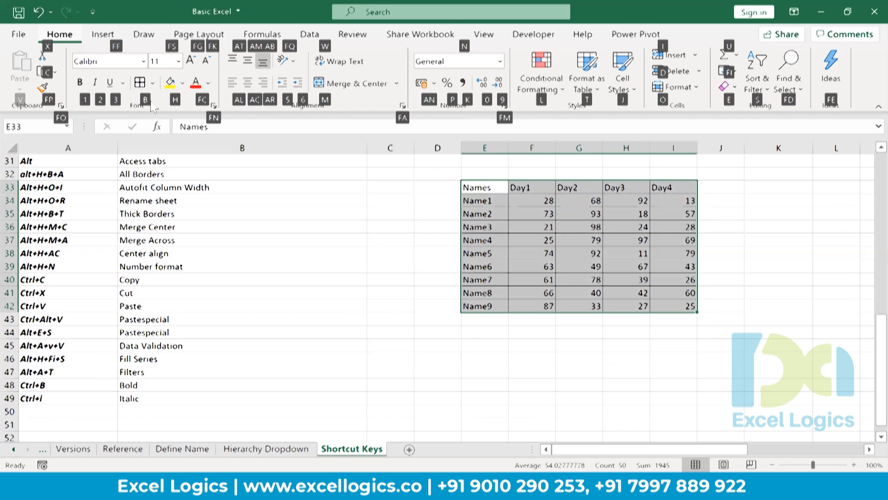
key(b)
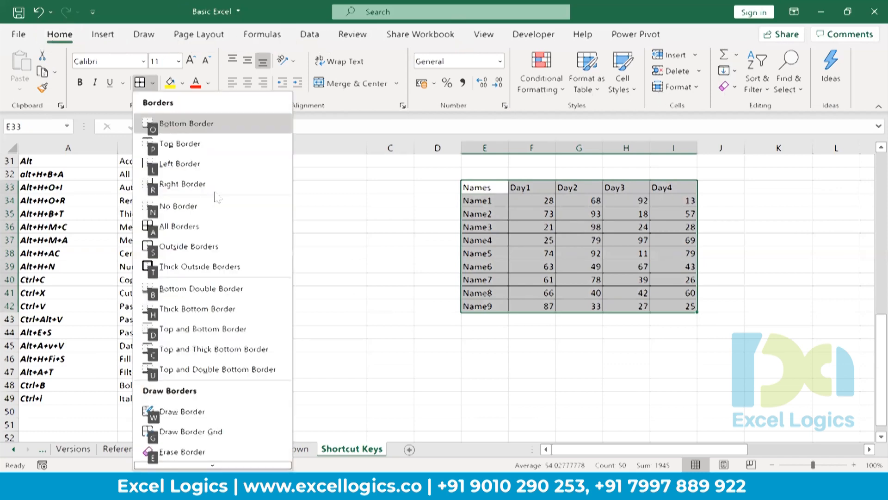
click(164, 273)
click(417, 358)
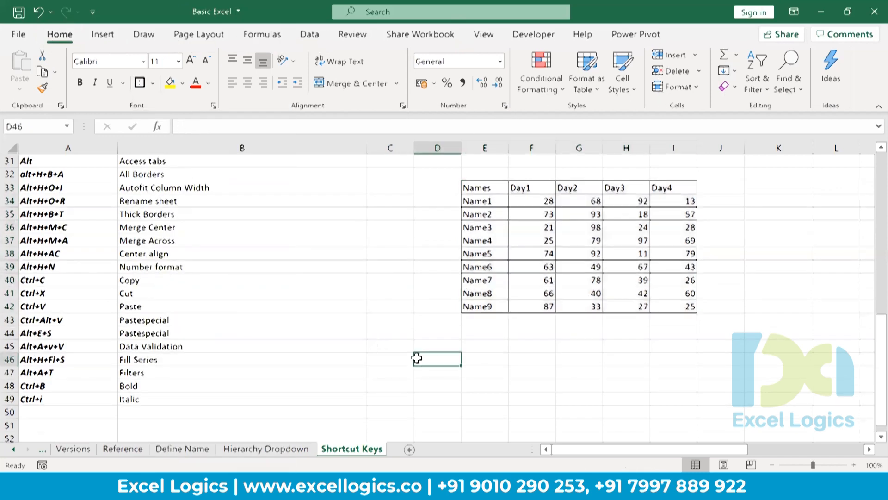
Step: Make the header row E33:I33 and the names in E34:E42 bold
drag(491, 188, 652, 188)
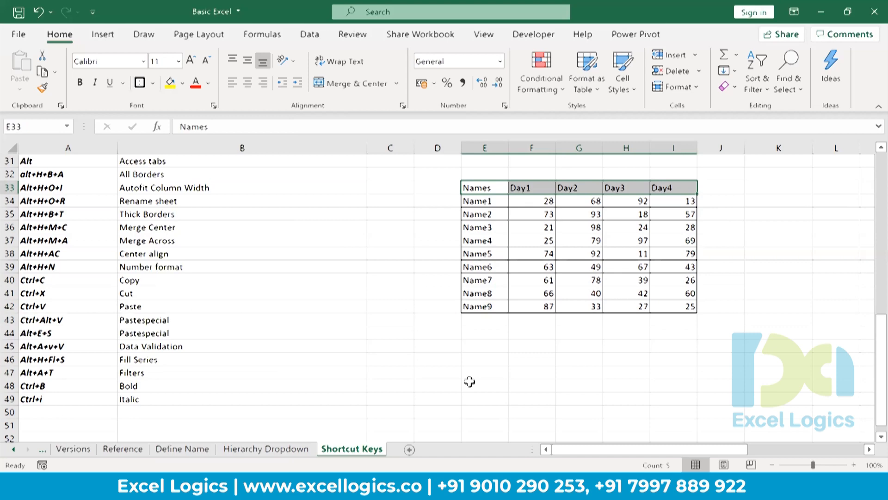
key(alt)
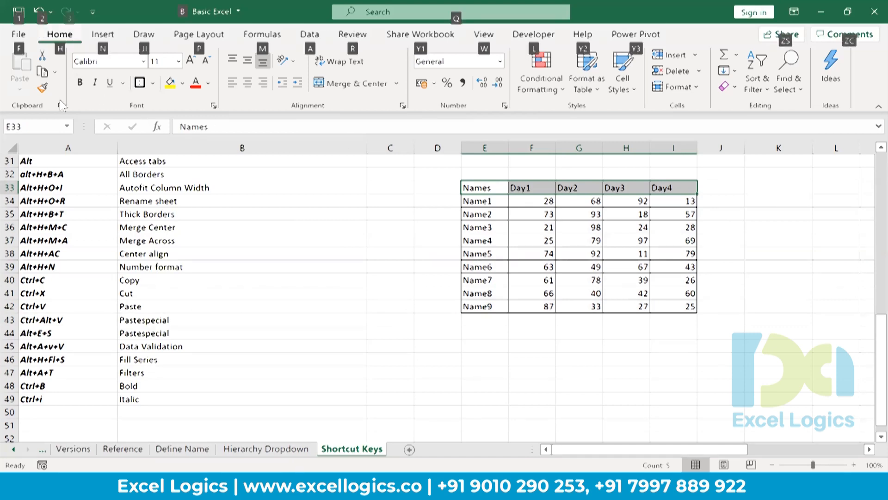
key(h)
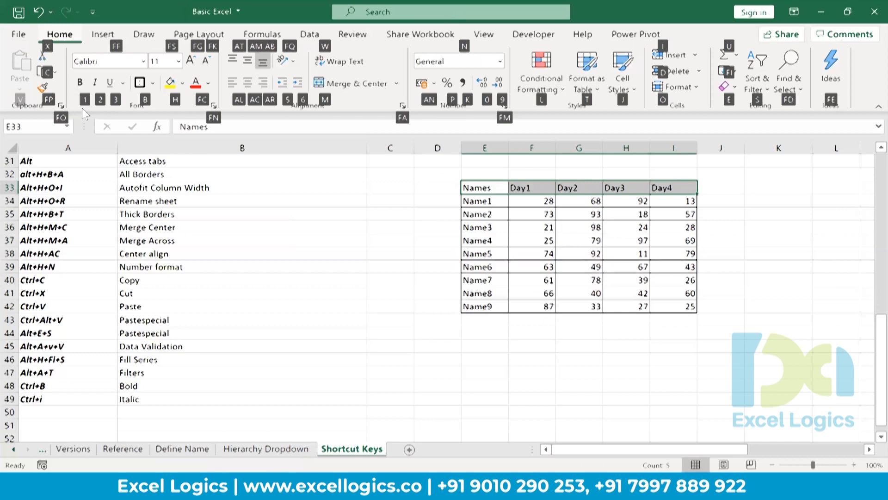
key(1)
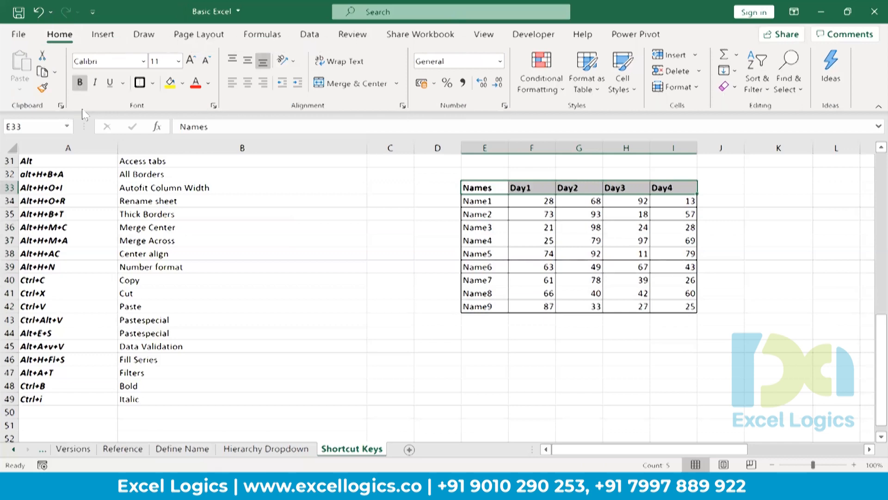
drag(488, 201, 499, 306)
key(ctrl+b)
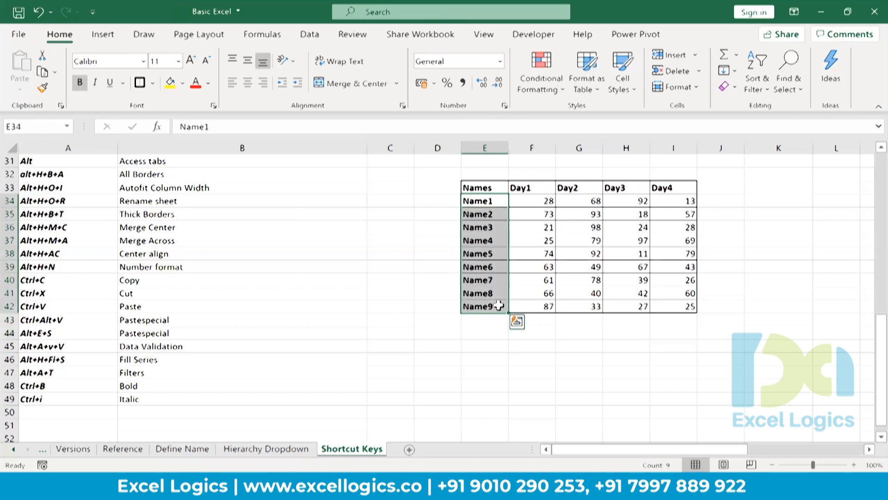
click(506, 356)
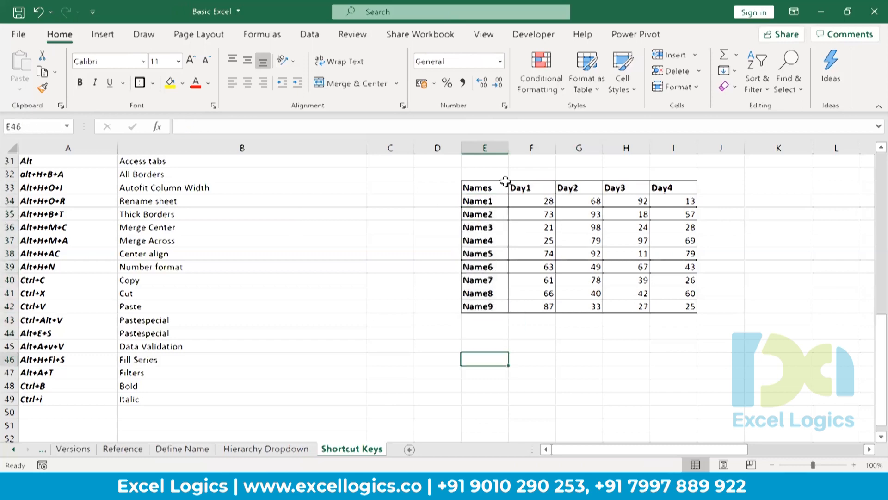
Step: Center-align the contents of the whole table E33:I42 horizontally
drag(488, 187, 665, 306)
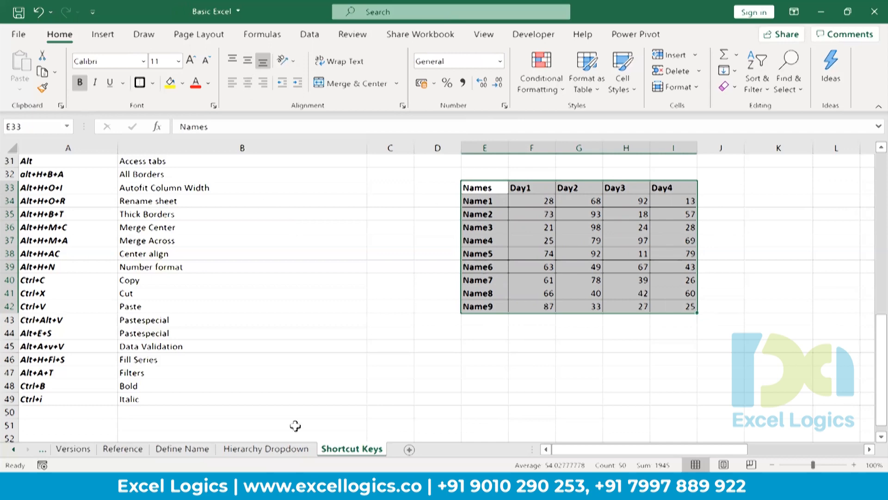
key(alt+h)
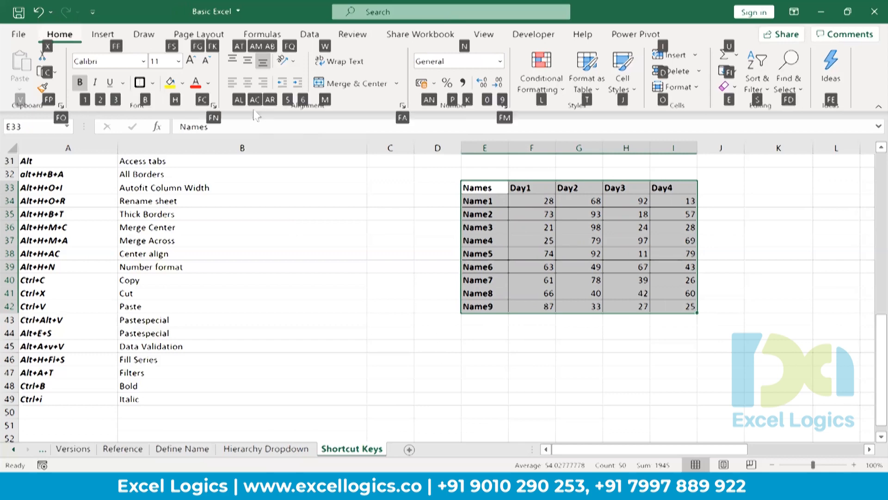
key(a)
key(c)
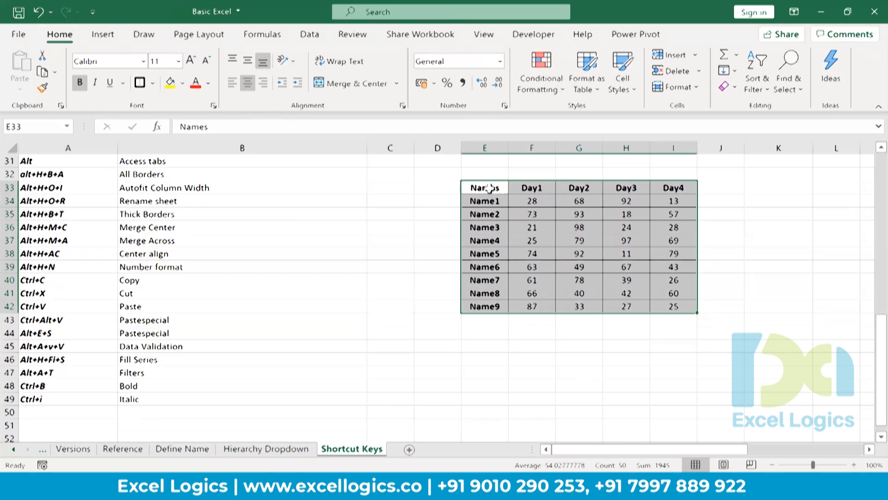
Step: Fill the header row E33:I33 with the standard yellow colour
drag(483, 187, 704, 187)
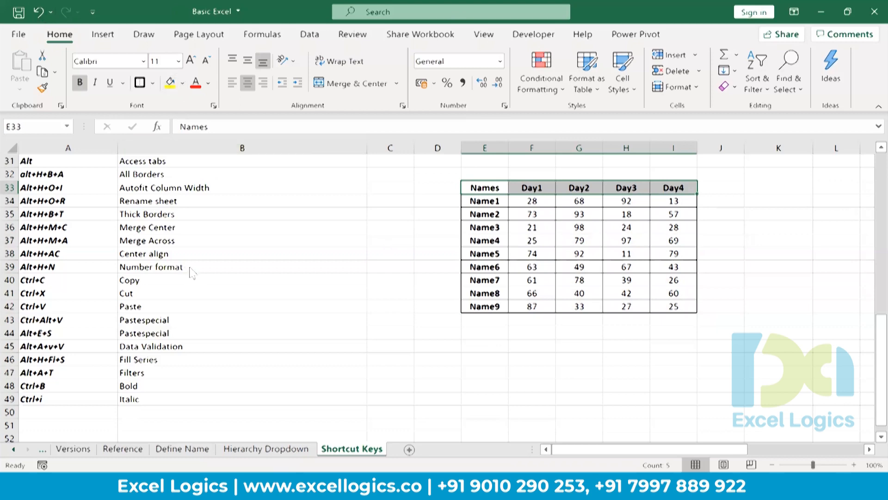
key(alt+h)
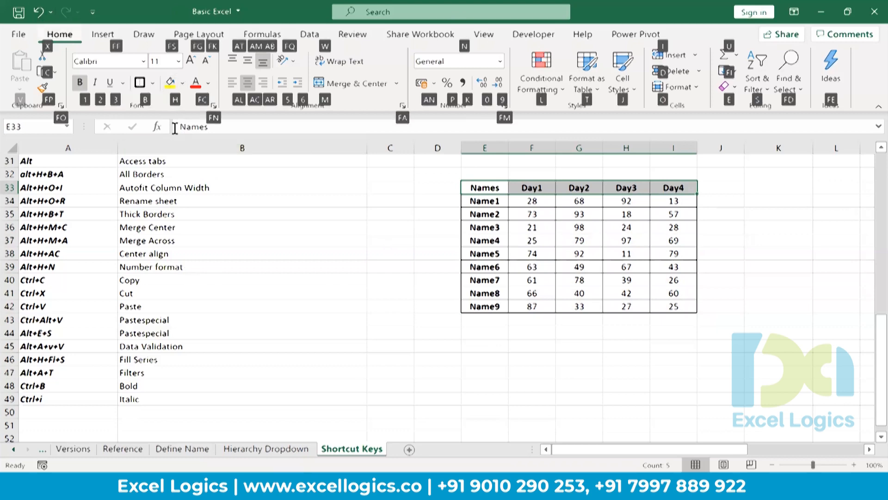
key(h)
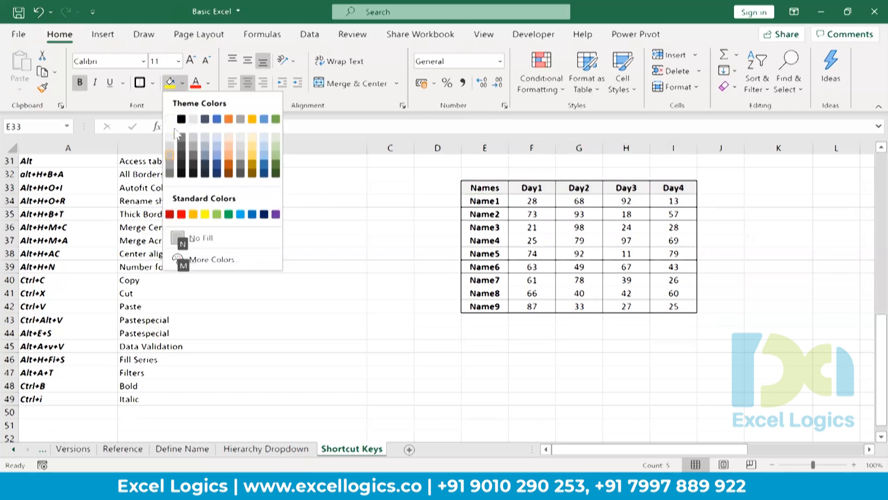
key(Down)
key(Right)
key(Right)
key(Right)
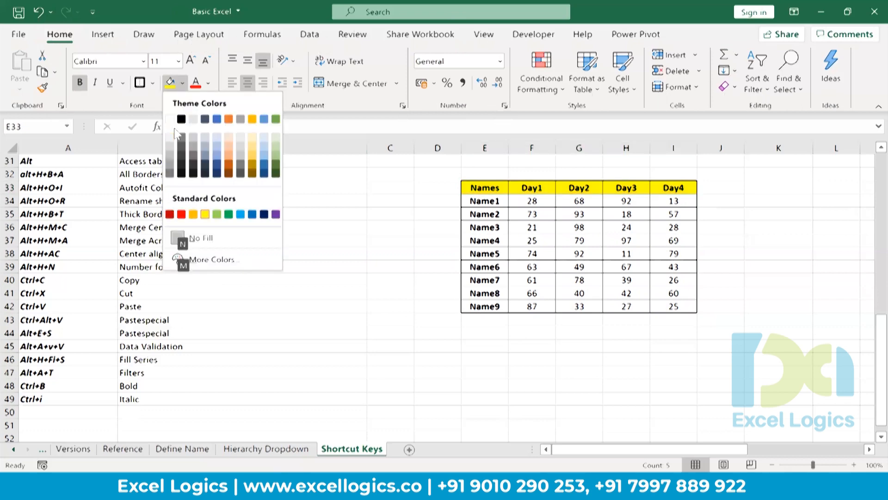
key(Return)
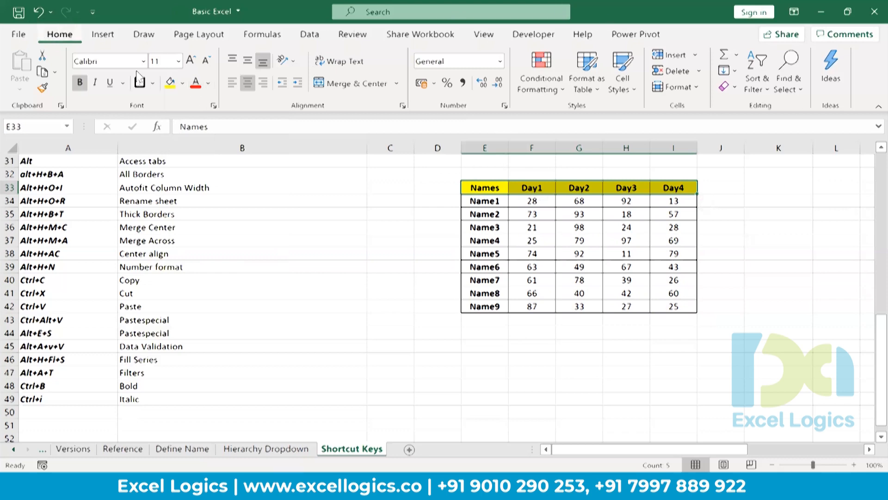
Step: Set the font colour of the header row E33:I33 to standard red
key(alt)
key(h)
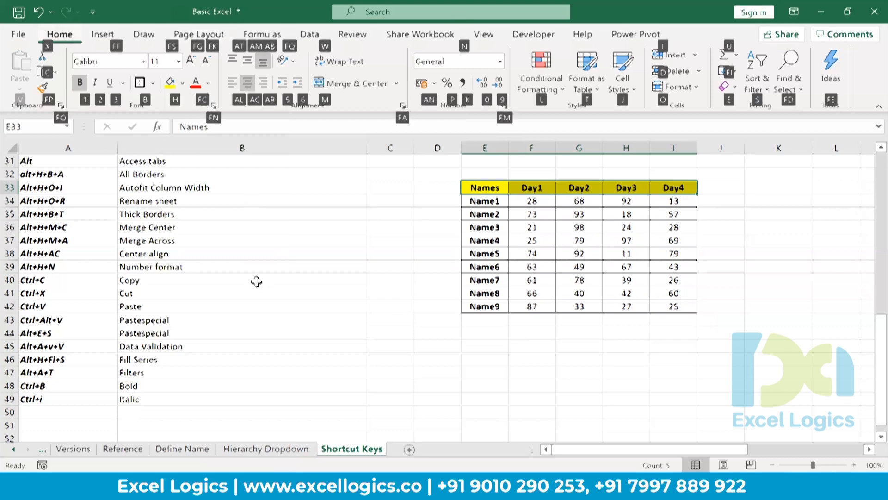
key(f)
key(c)
key(Down)
key(Down)
key(Down)
key(Down)
key(Down)
key(Down)
key(Down)
key(Down)
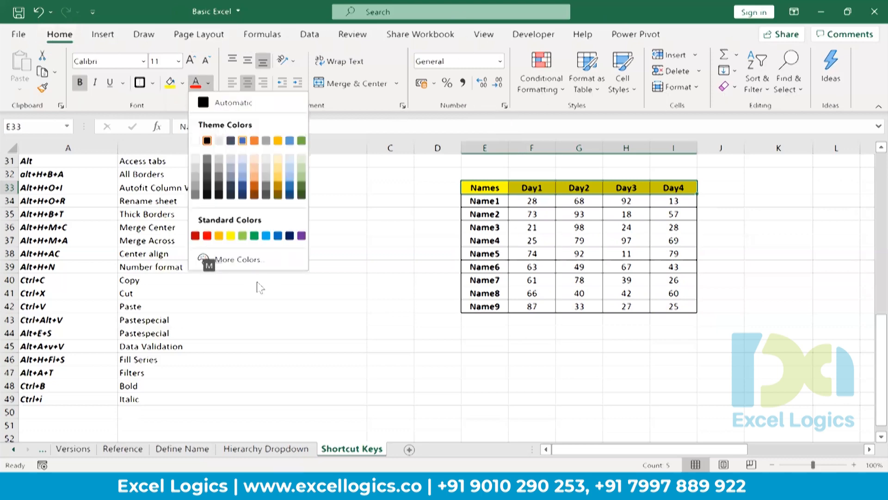
key(Up)
key(Left)
key(Left)
key(Left)
key(Left)
key(Left)
key(Left)
key(Left)
key(Left)
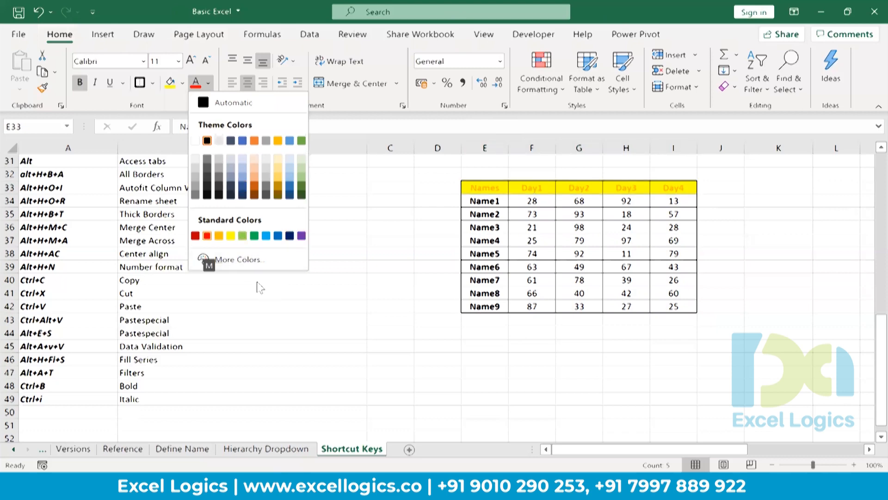
key(Return)
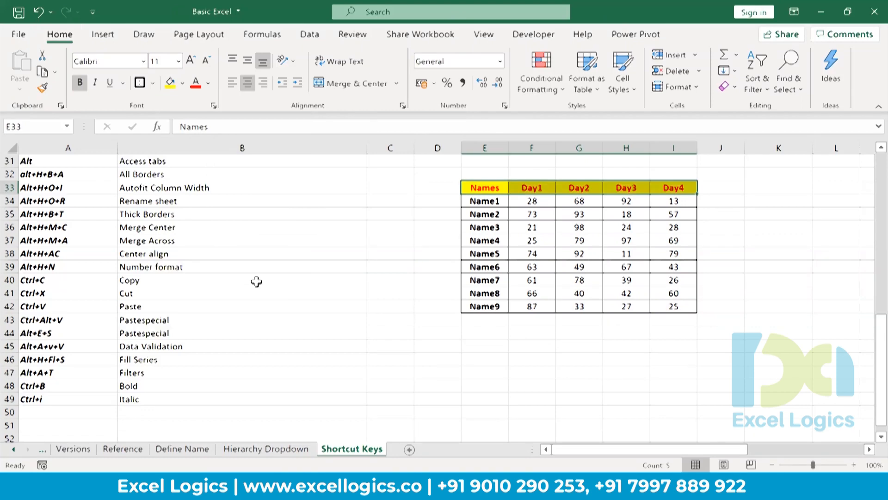
Step: Enter the sample text gfdgfdhdhfhfghfhgfg in cell K42 and reselect that cell
click(314, 192)
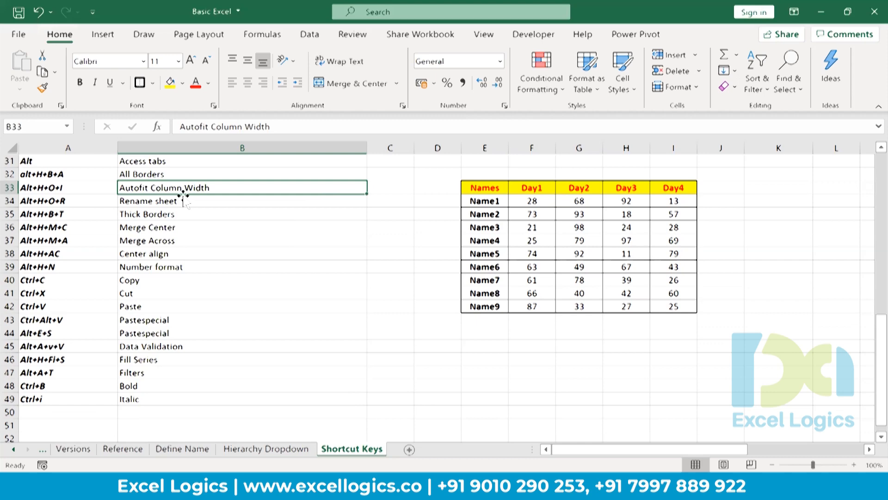
click(159, 176)
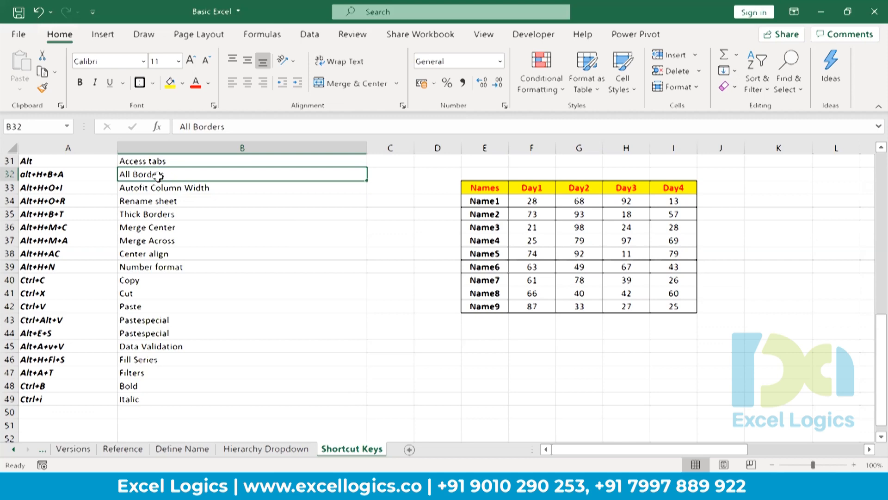
click(183, 190)
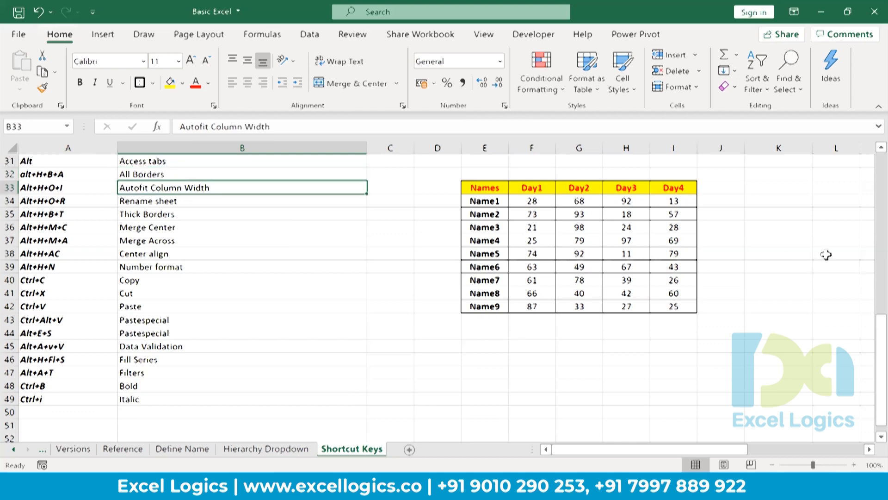
click(766, 302)
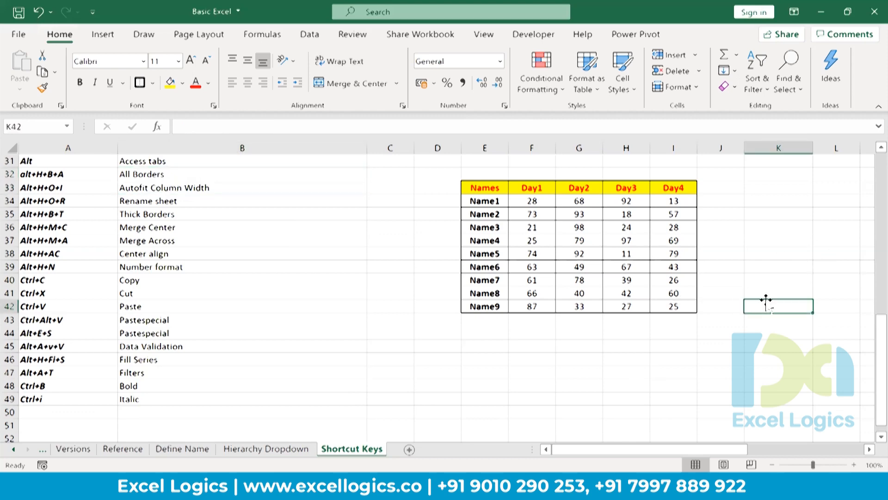
text(gfdgfdhdhfhfghfhgfg)
key(Return)
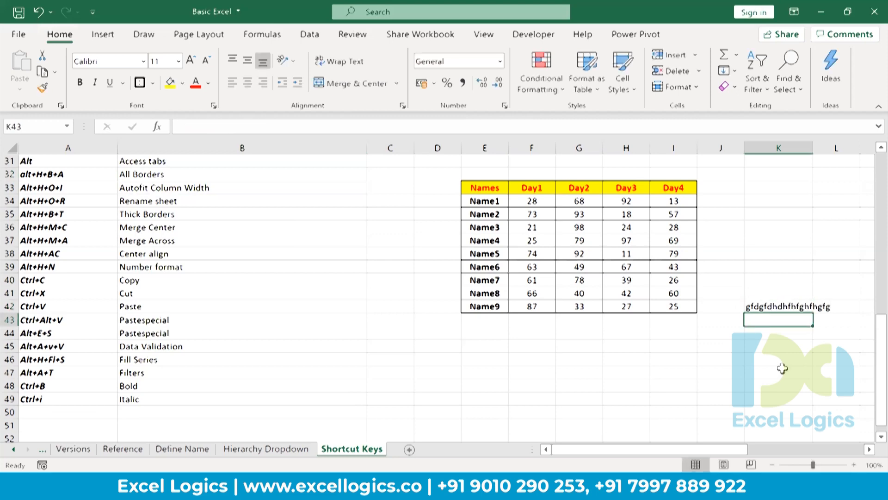
click(795, 307)
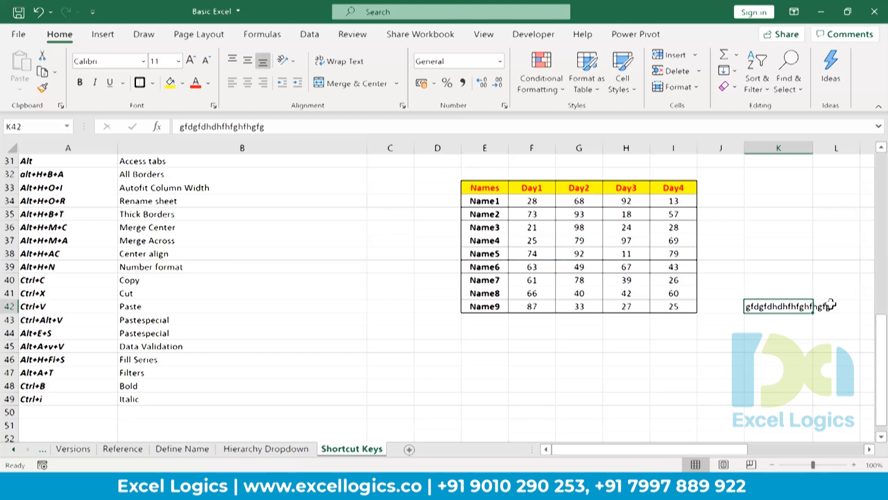
key(alt)
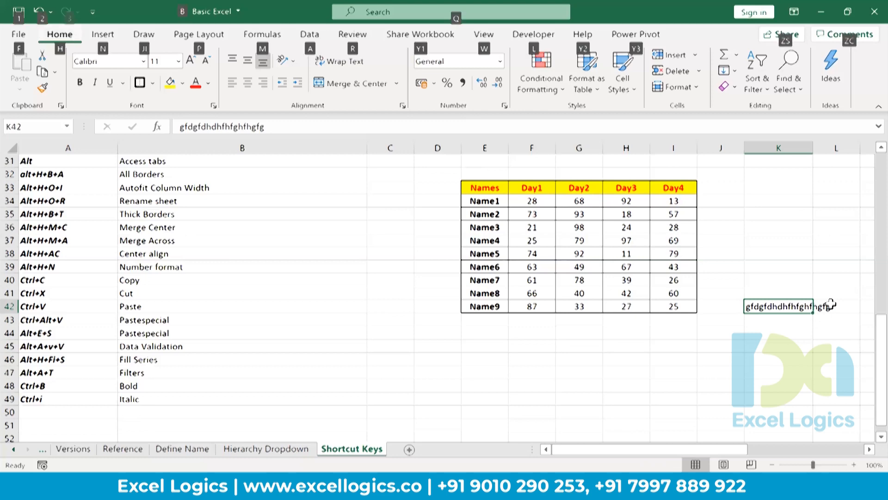
key(h)
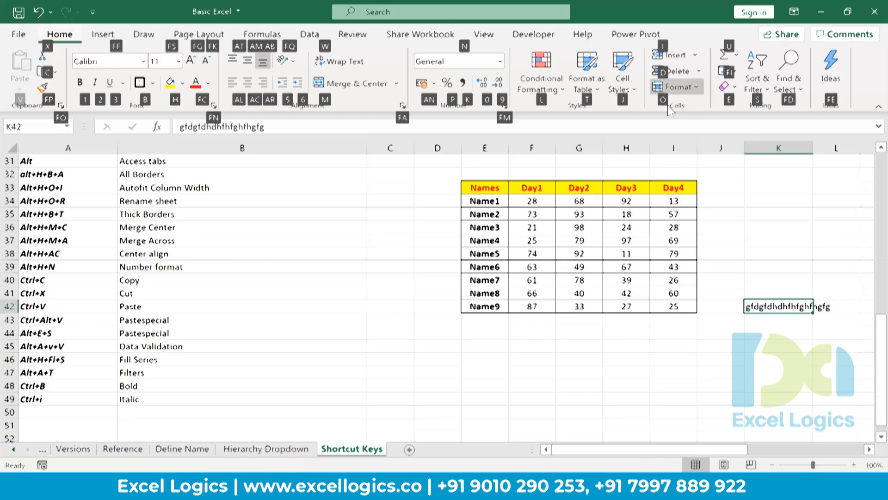
key(o)
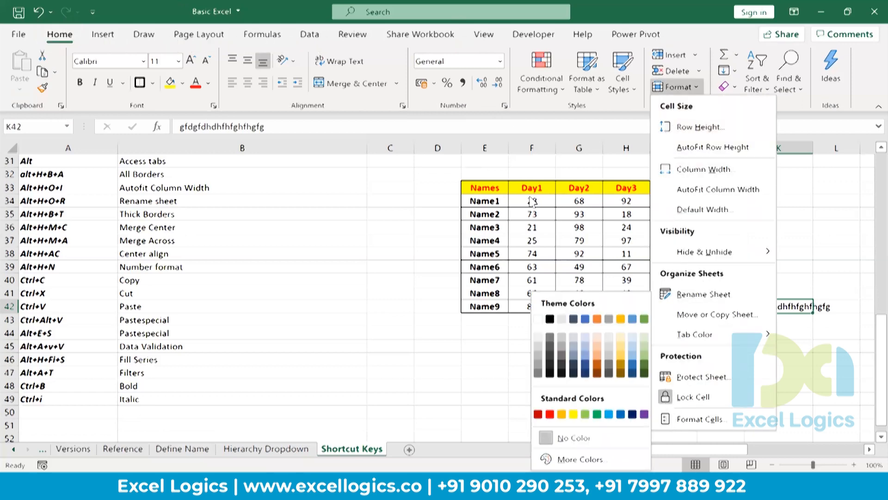
key(Escape)
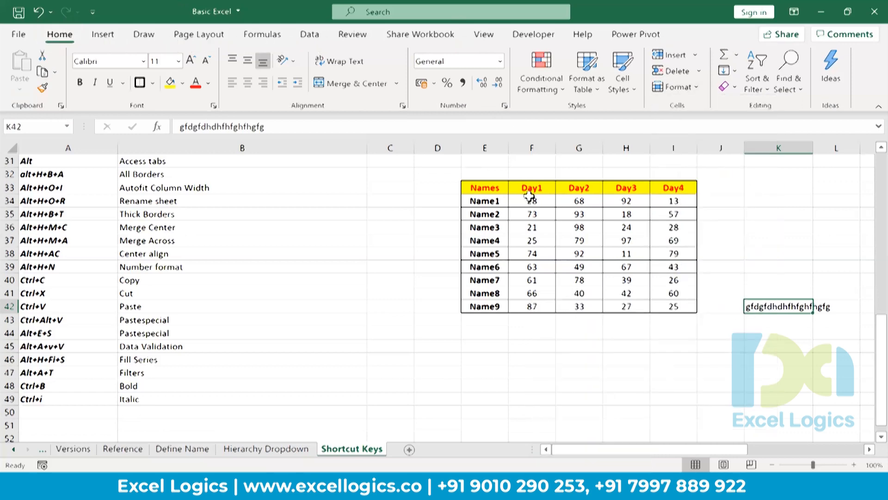
Step: AutoFit the width of column K to the text in K42, then return to the Autofit Column Width entry in B33
key(alt)
key(h)
key(o)
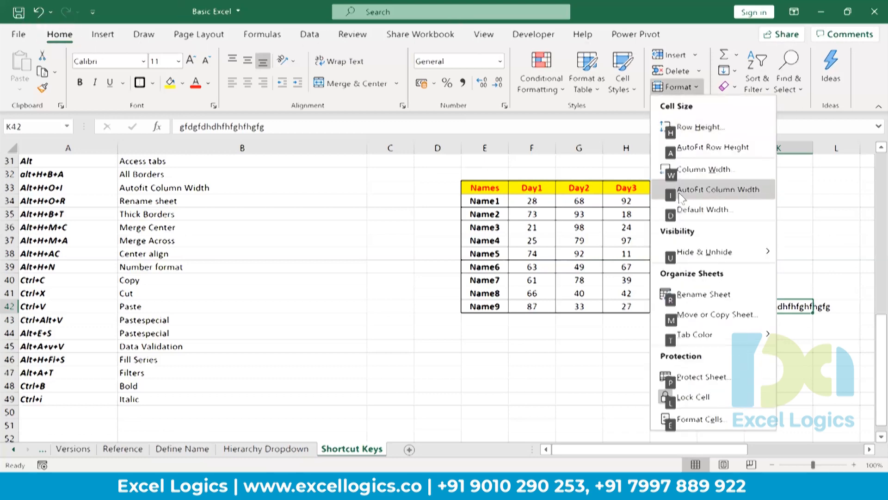
key(i)
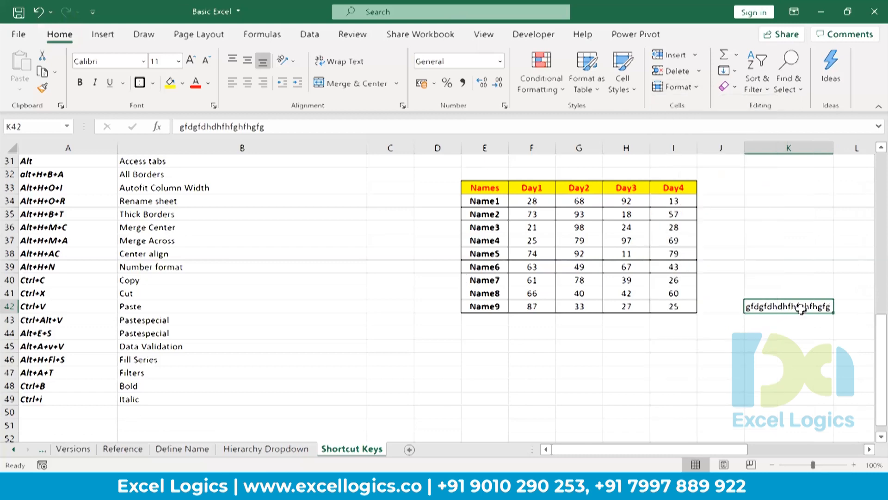
click(188, 189)
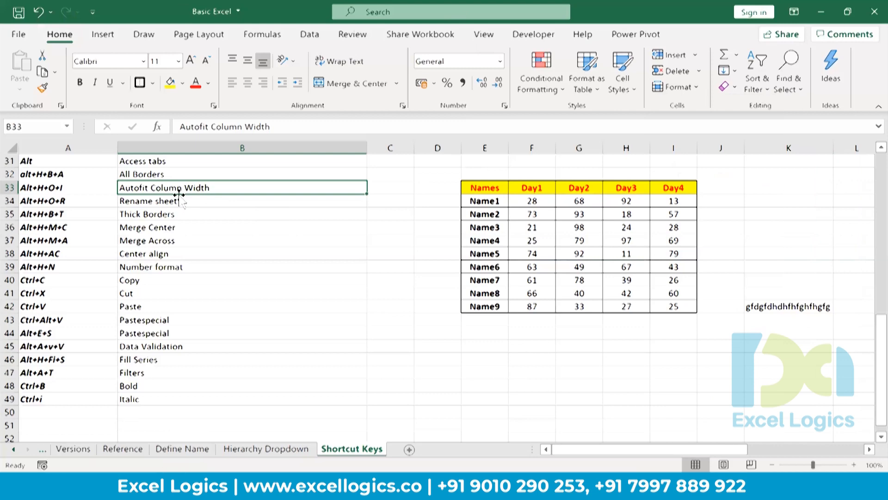
Step: Open the Shortcut Keys sheet's name for editing with the Rename Sheet command, then leave the name editing
click(181, 200)
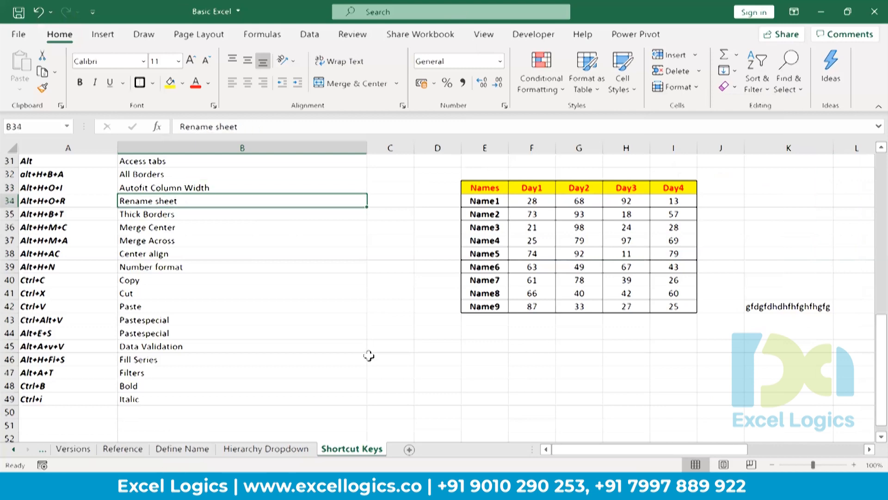
key(alt+h)
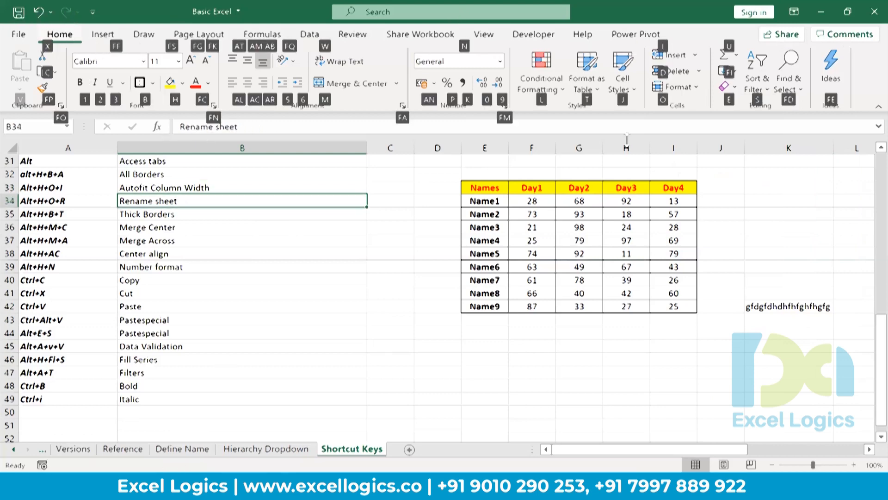
key(o)
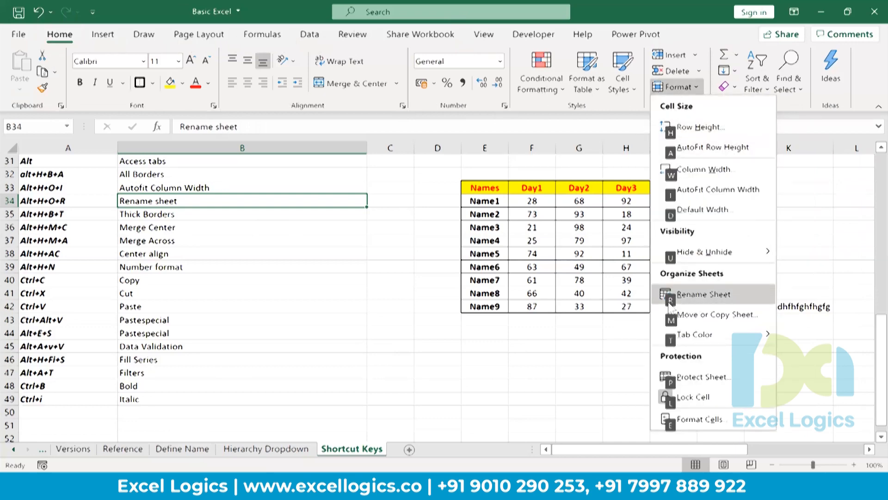
key(r)
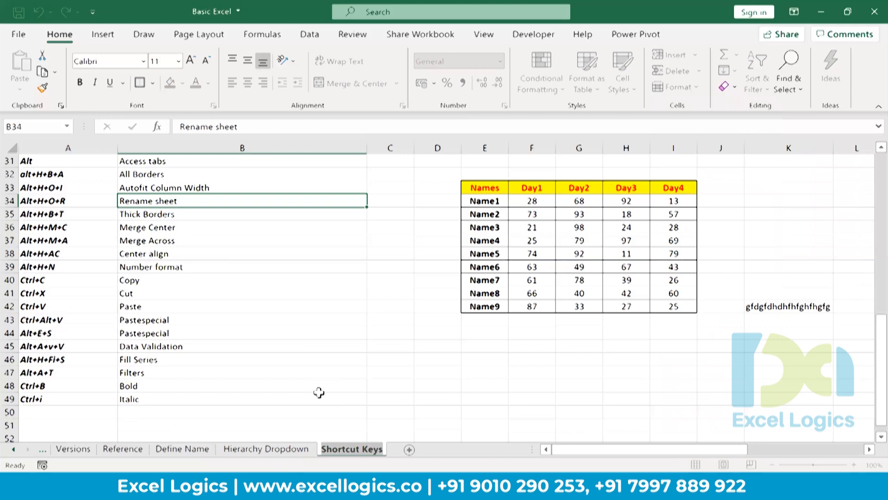
key(Return)
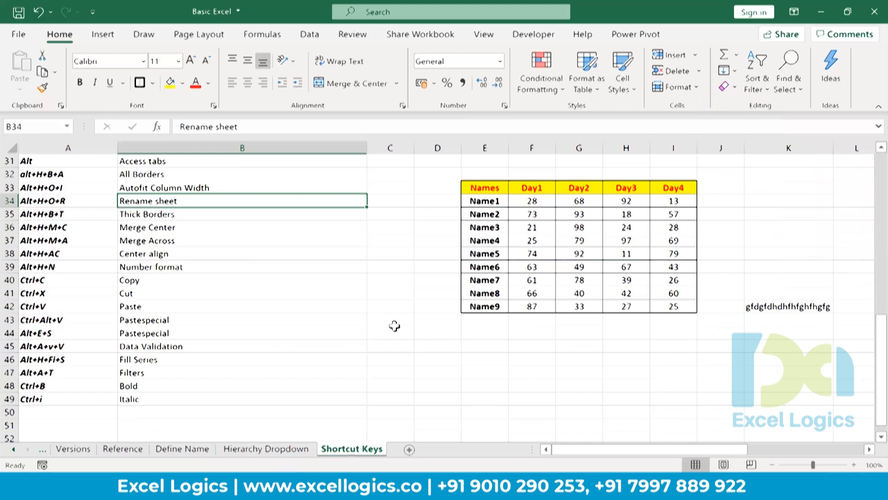
double_click(349, 451)
key(Escape)
Step: Go through the Thick Borders and merge entries in column B, then apply All Borders to E44:I50
click(180, 215)
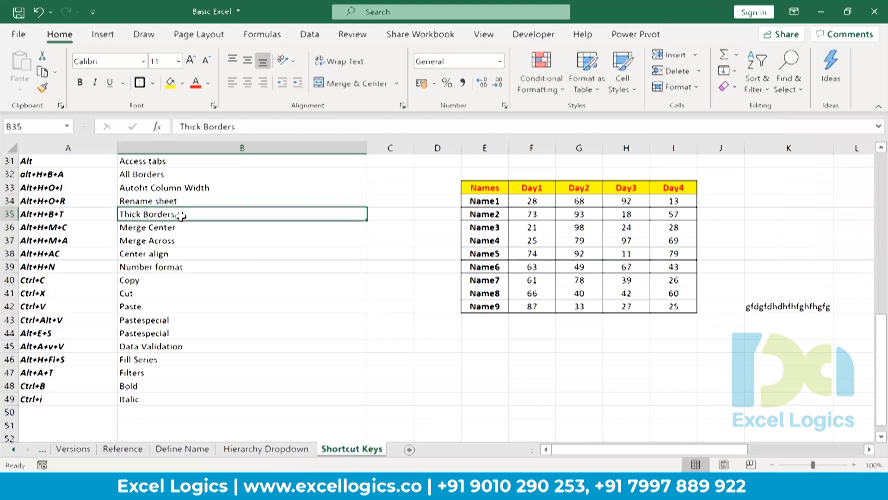
click(167, 227)
click(167, 244)
click(472, 335)
shift+click(658, 409)
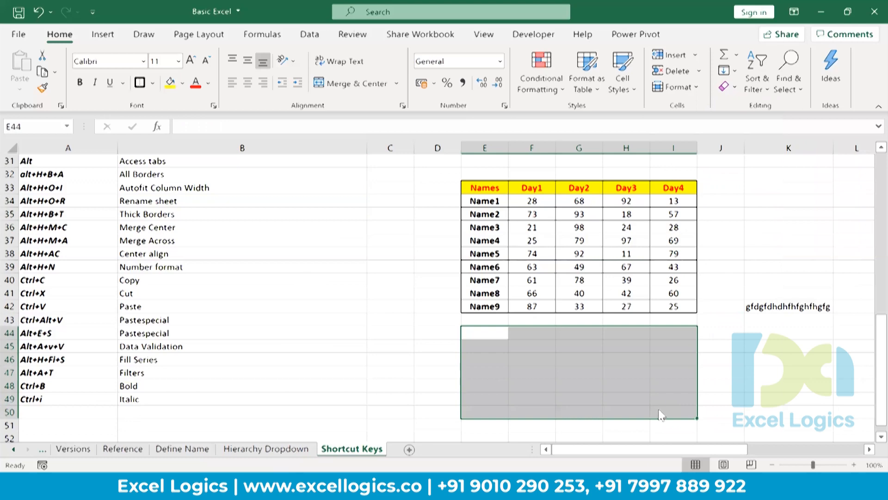
key(alt+h)
key(b)
key(a)
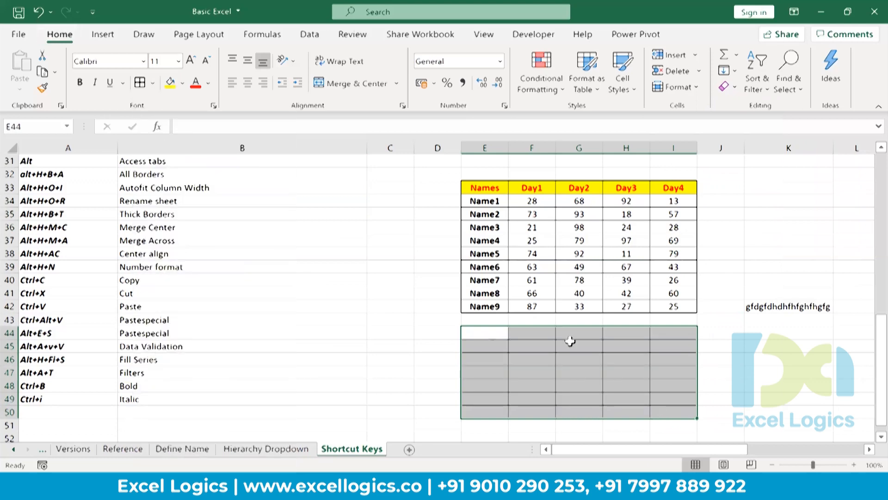
Step: Merge and center the bordered cells E44:I46 into one cell
drag(484, 334, 673, 355)
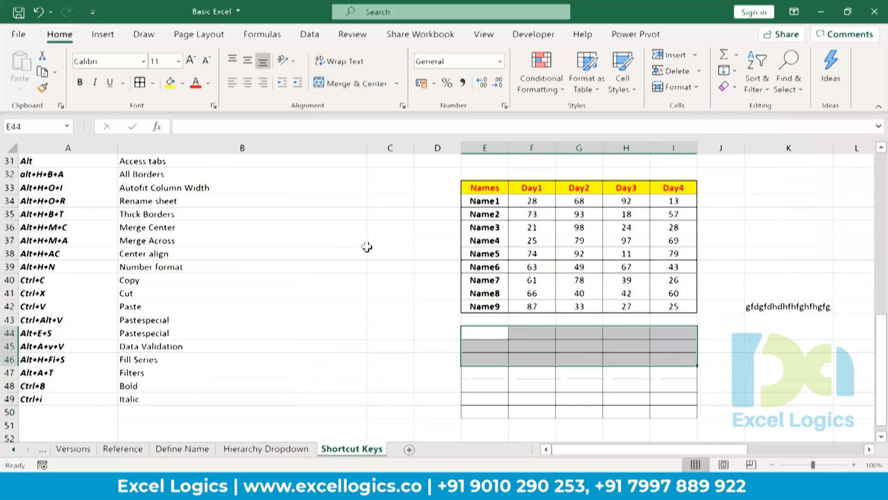
key(alt)
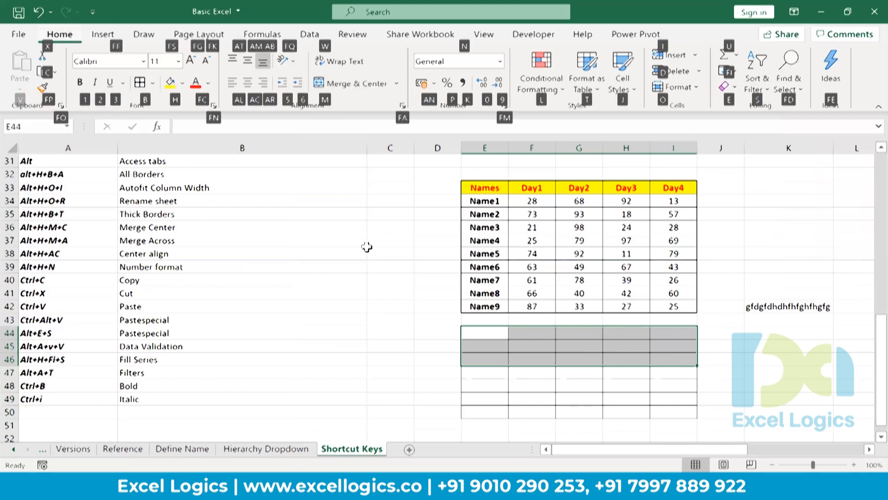
key(m)
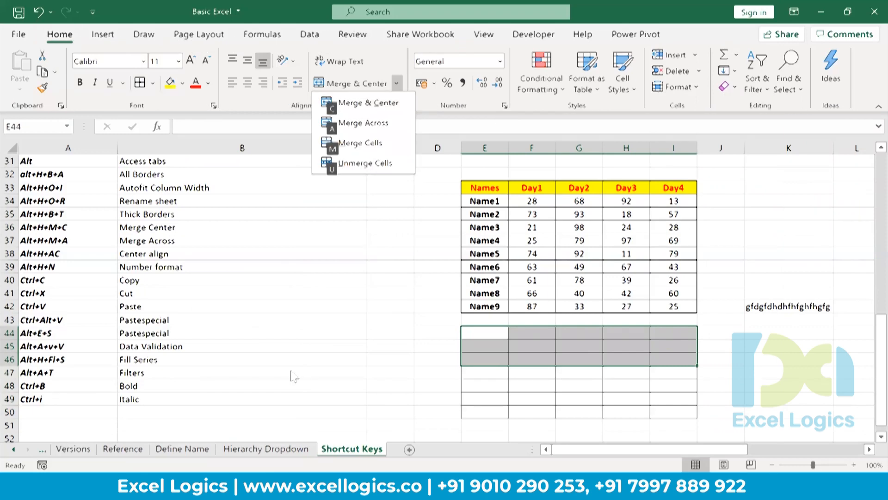
key(c)
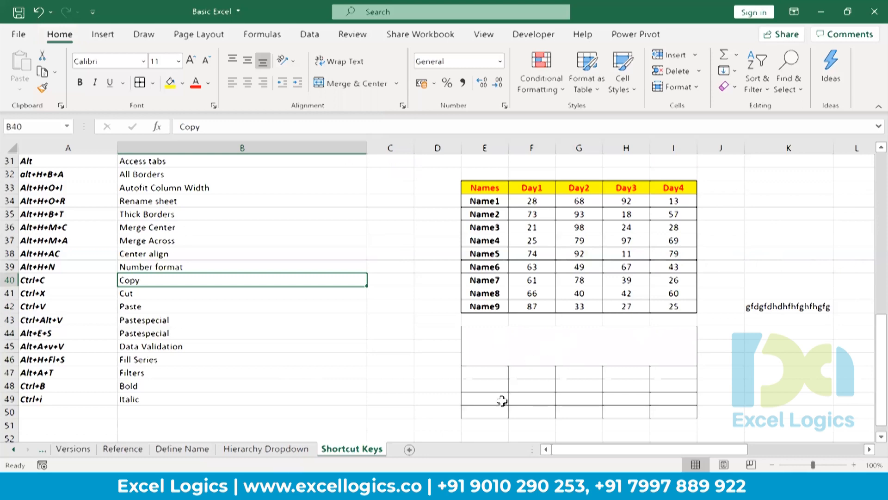
Step: Merge the cells E47:I50 row by row with Merge Across, then go to the Center align entry in B38
drag(493, 373, 656, 406)
key(alt+h)
key(m)
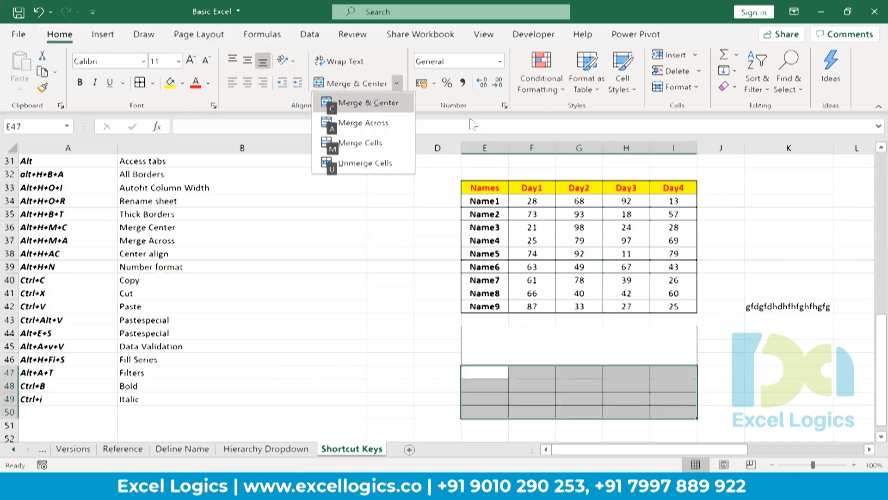
click(390, 125)
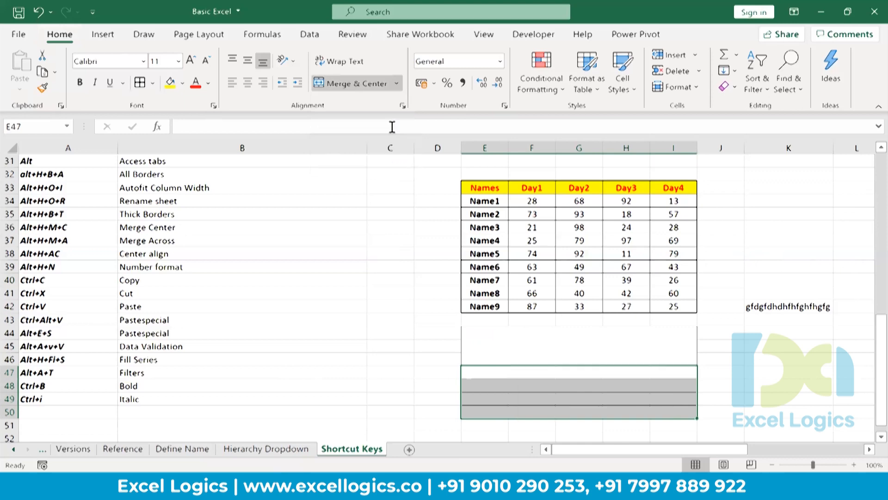
click(343, 248)
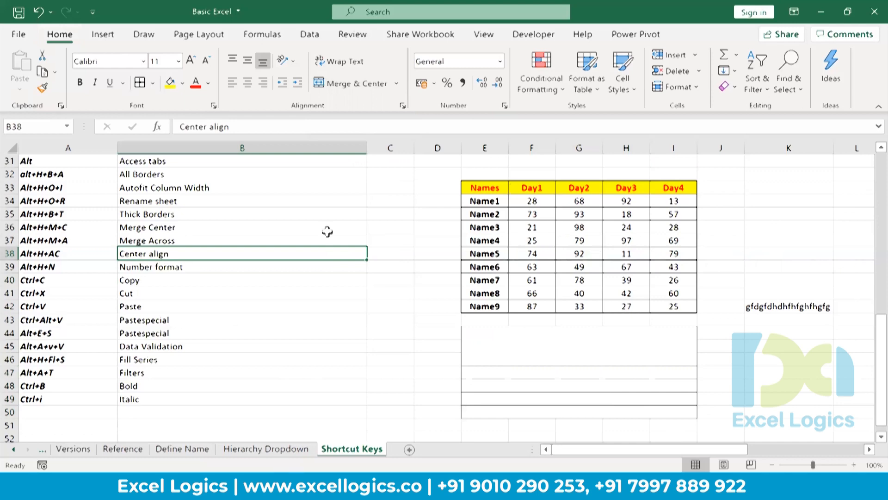
Step: Go to the Number format entry in B39, then enter the sample number 65432 in cell K33
click(139, 268)
click(818, 185)
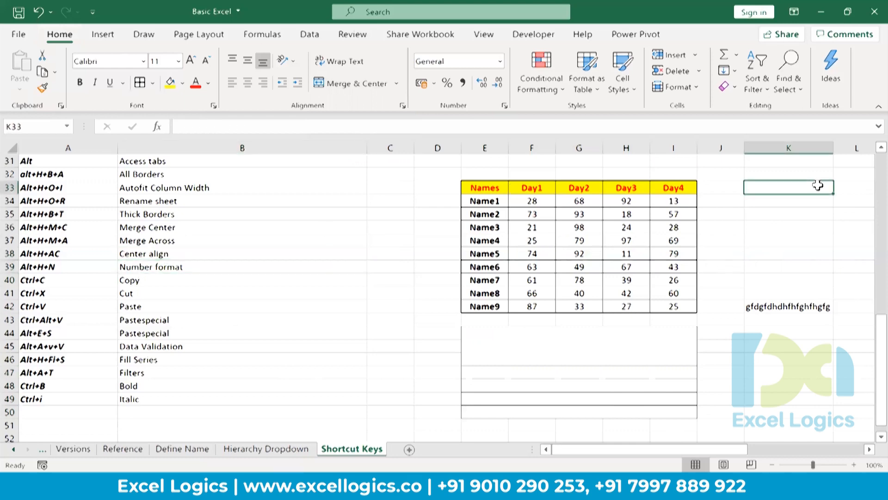
text(65)
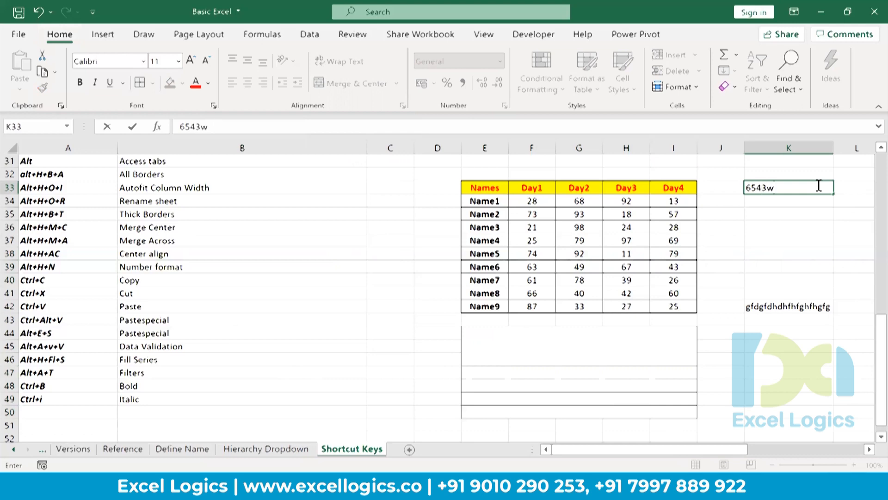
text(432)
key(Return)
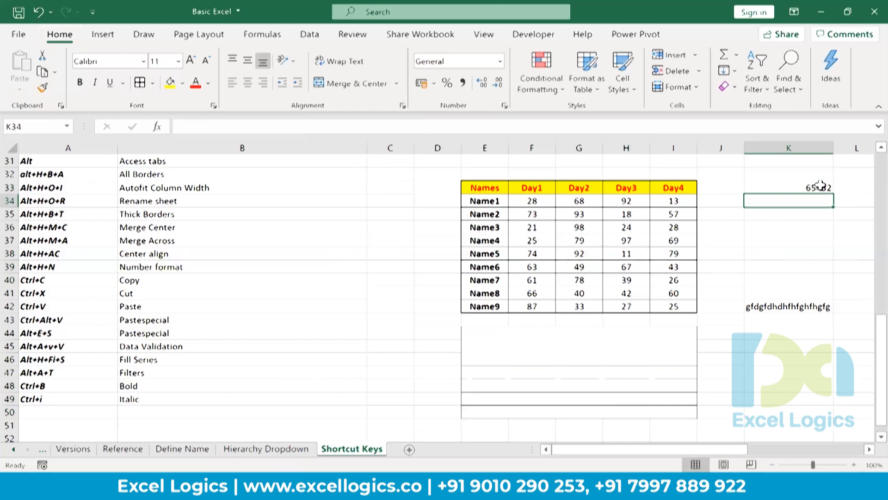
Step: Apply the Short Date number format to the number in cell K33
click(805, 185)
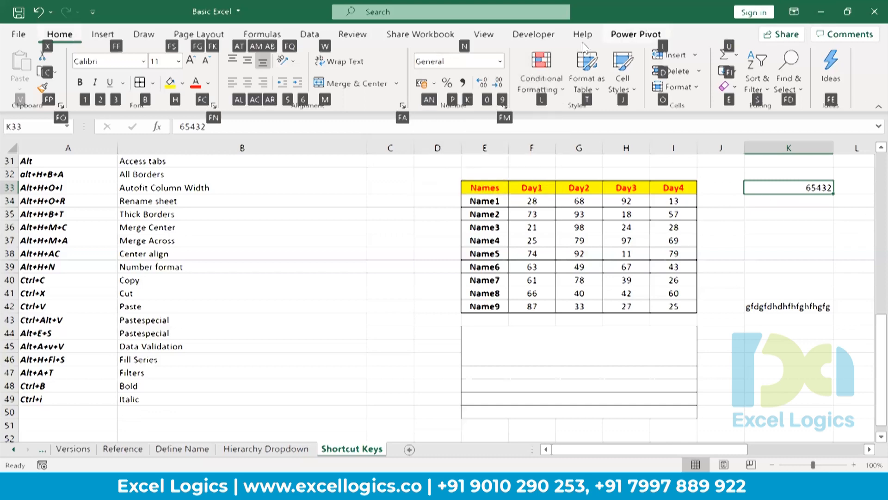
key(alt+h)
key(n)
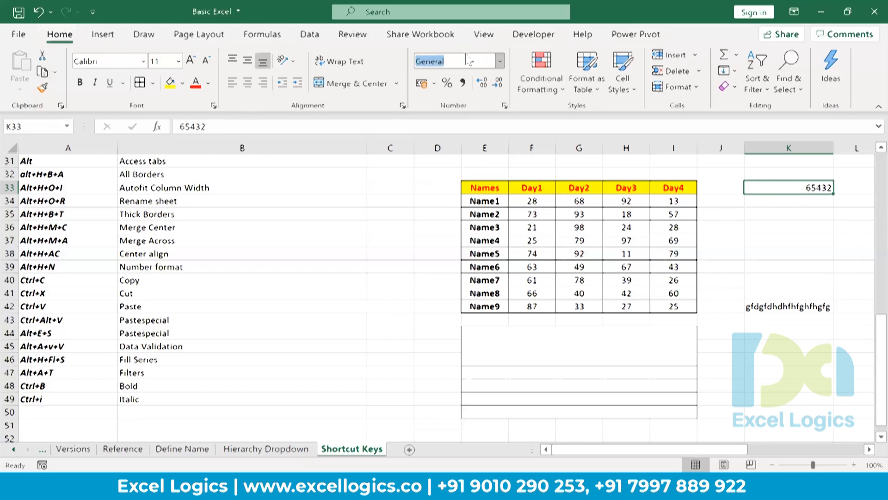
key(alt+Down)
key(Down)
key(Down)
key(Down)
key(Down)
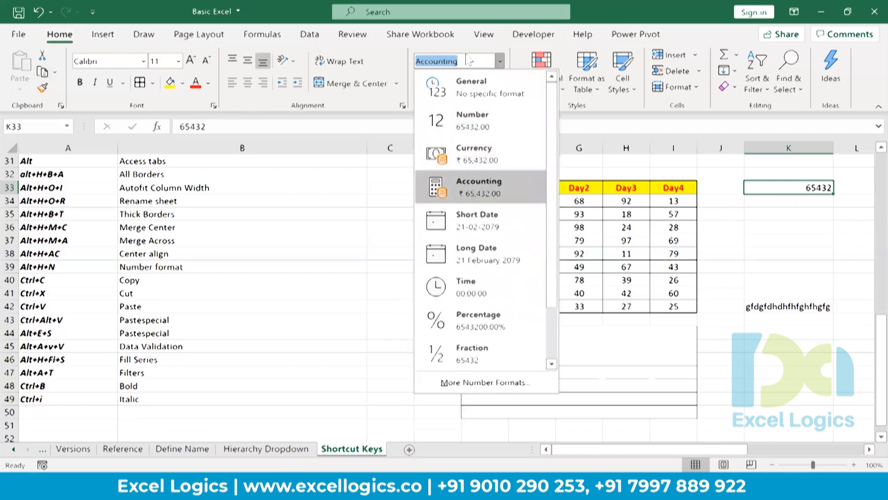
key(Return)
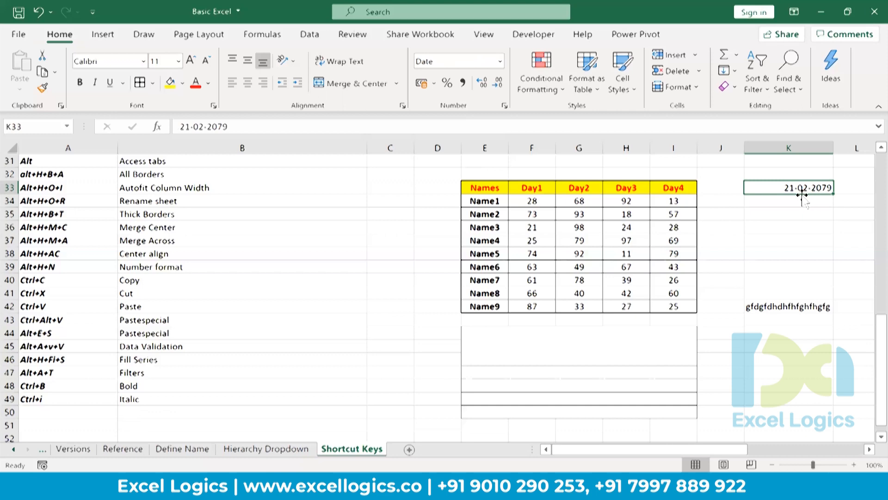
Step: Go through the Copy and Cut entries in rows 40 and 41, then copy the table E33:I42
click(87, 280)
click(151, 281)
click(69, 293)
click(134, 294)
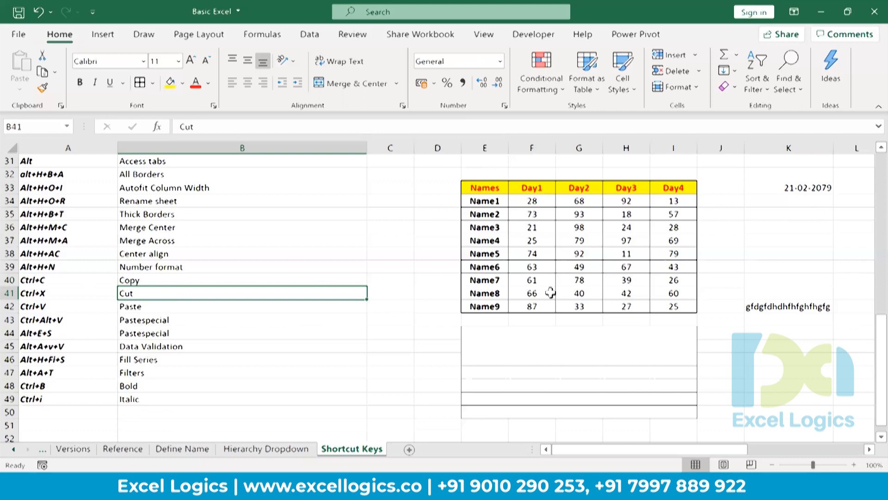
drag(493, 183, 655, 301)
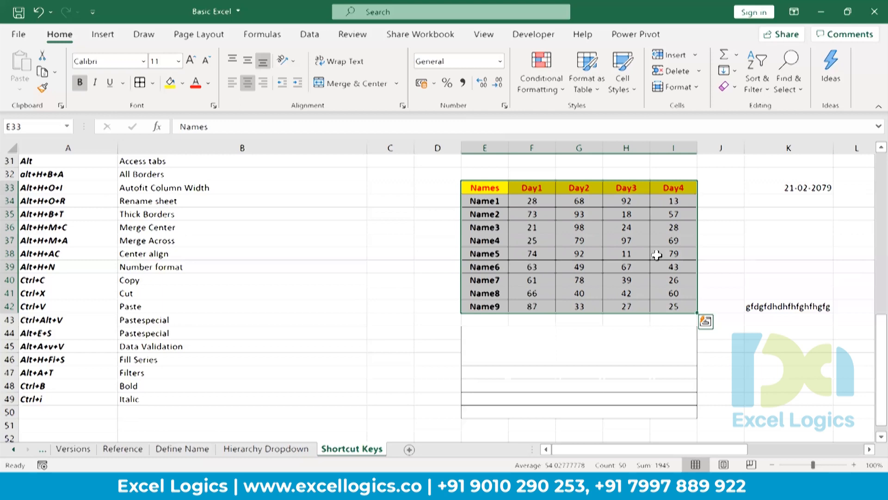
key(ctrl+c)
Step: Paste only the values of the copied table at cell K45 using Paste Special
key(Down)
key(Down)
key(Down)
key(Down)
key(Down)
key(Down)
key(Down)
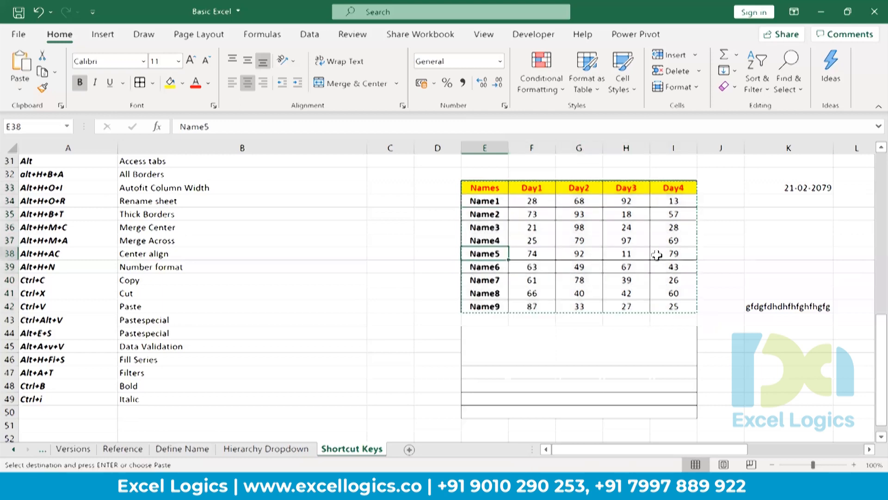
key(Right)
key(Right)
key(Right)
key(Right)
key(Right)
key(Down)
key(Down)
key(Down)
key(Down)
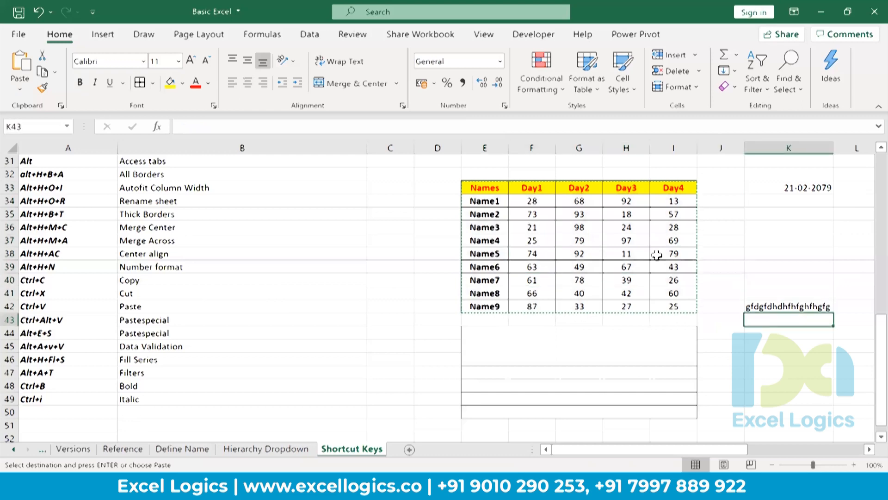
key(Down)
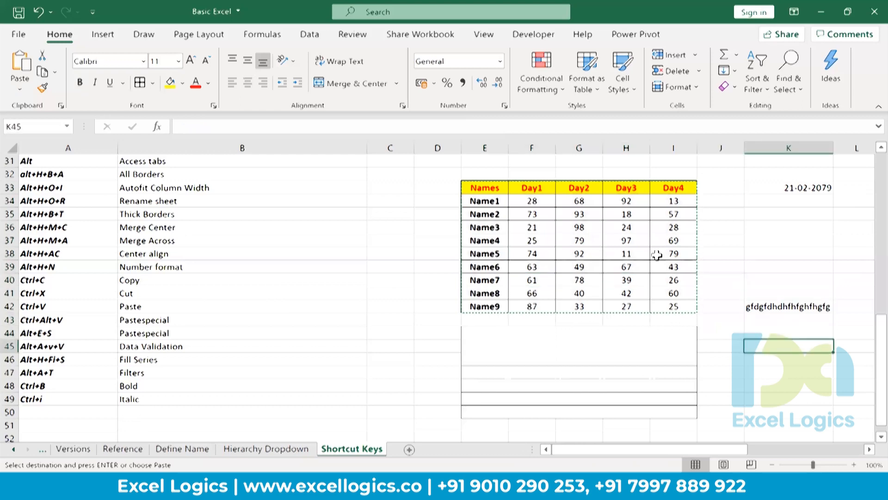
key(ctrl+alt+v)
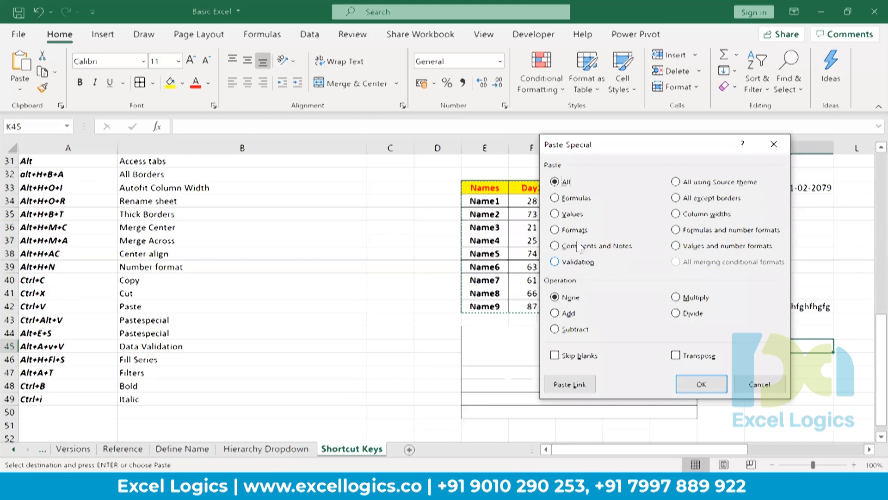
click(556, 217)
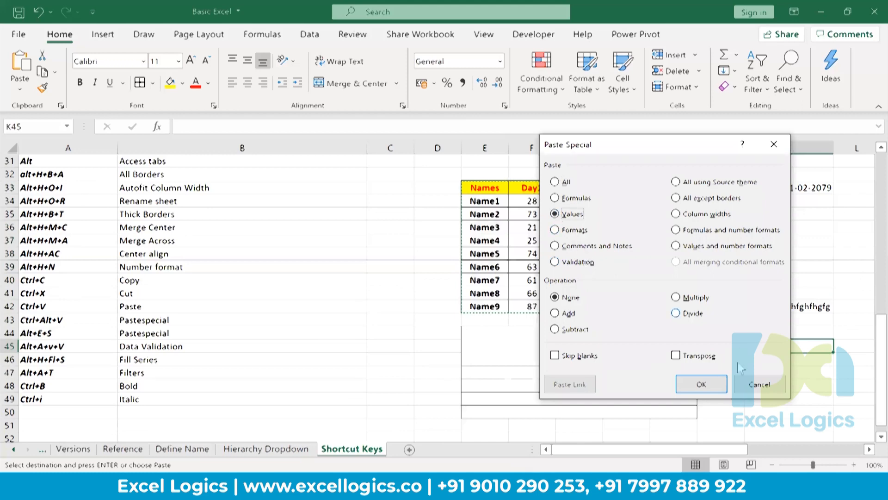
click(721, 387)
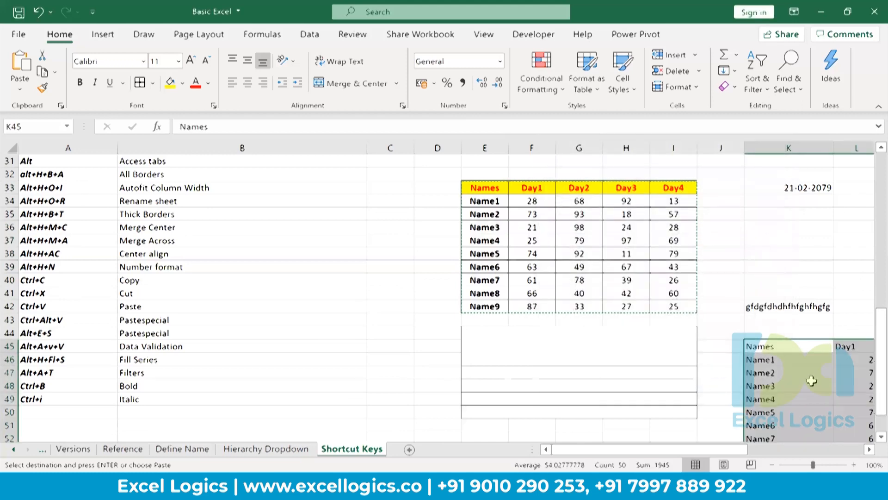
Step: Copy the names in E34:E42 and paste them transposed into a row starting at M35 using Paste Special
key(Right)
key(Right)
key(Right)
key(Right)
key(Right)
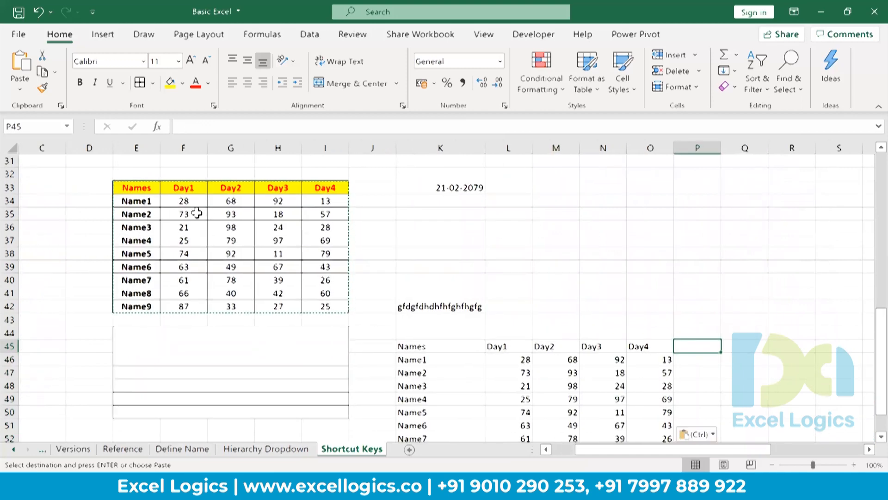
drag(147, 204, 140, 306)
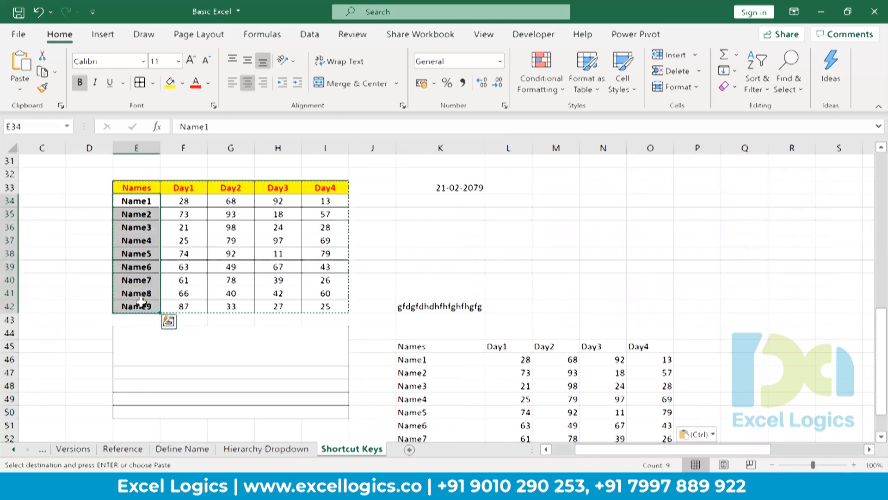
key(ctrl+c)
click(566, 215)
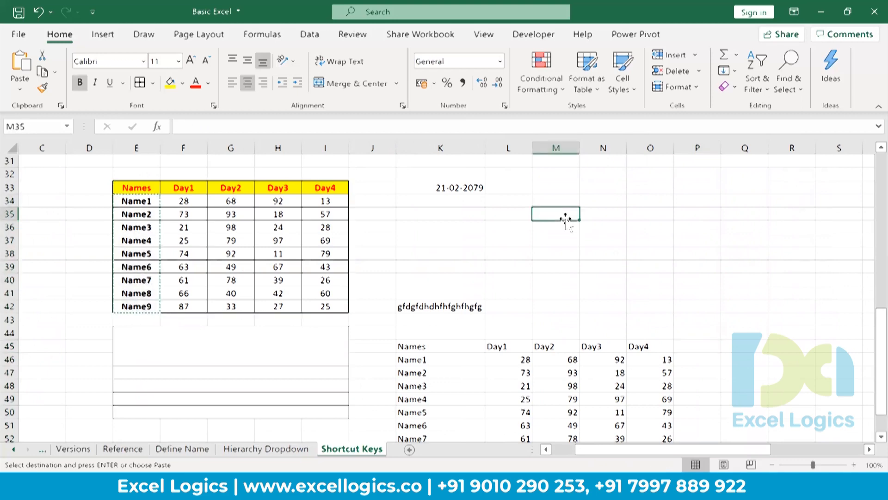
key(ctrl+alt+v)
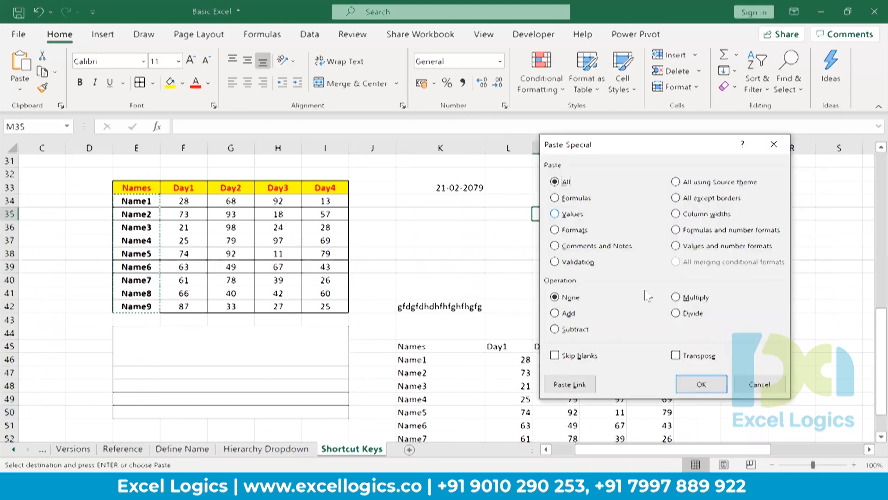
click(679, 360)
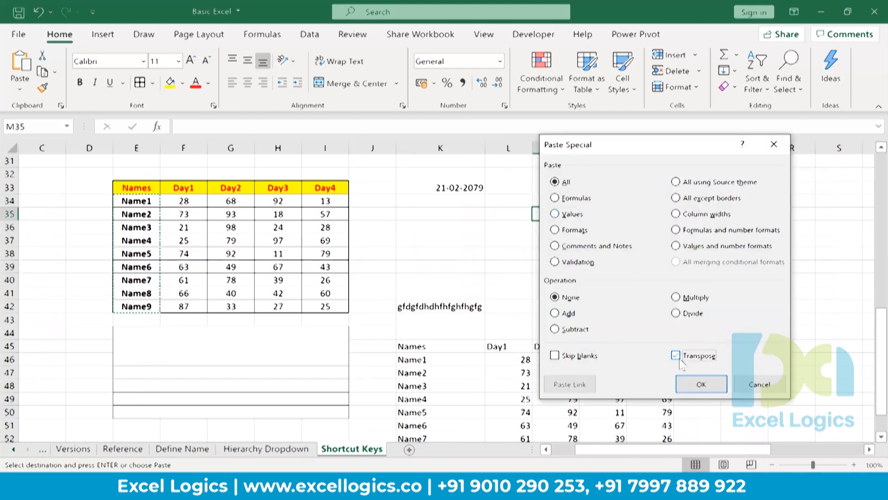
click(702, 386)
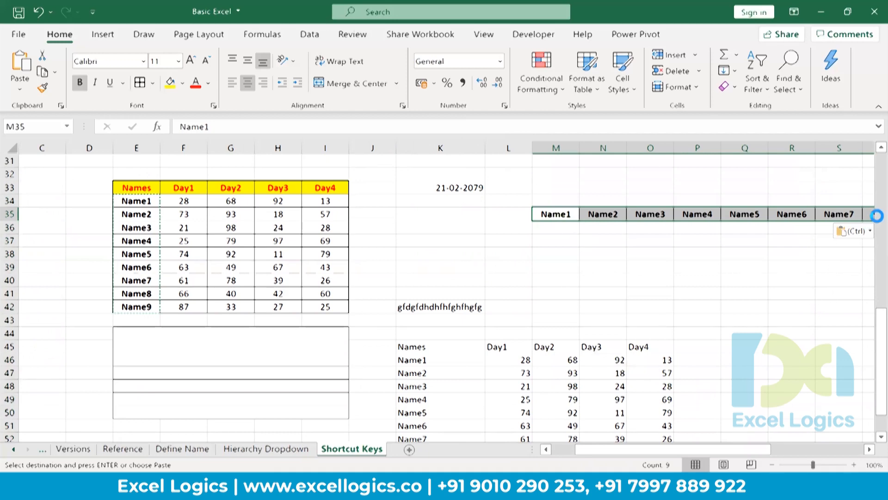
Step: Paste the copied row of names from M35 as transposed values down column Q, starting at Q39, using Paste Special
click(743, 262)
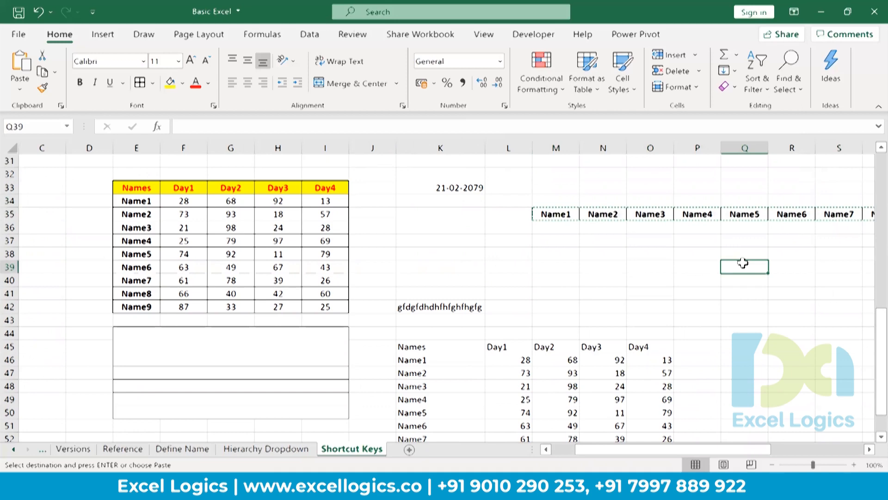
key(ctrl+alt+v)
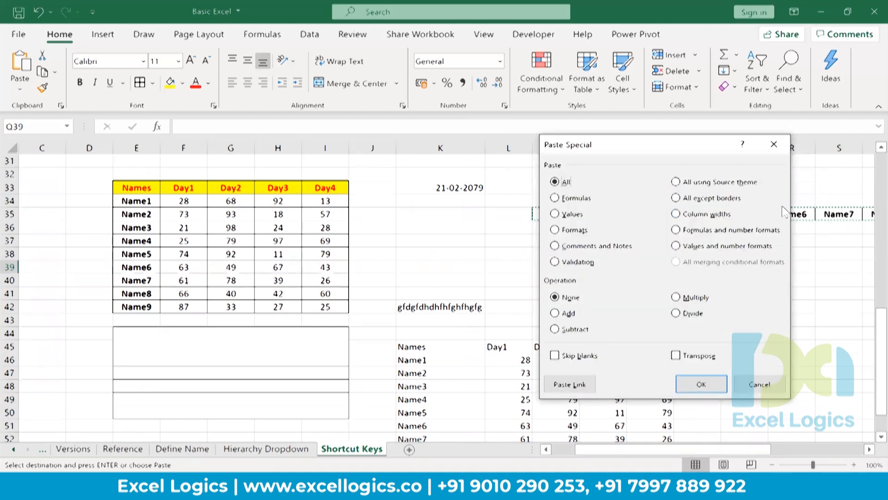
click(570, 218)
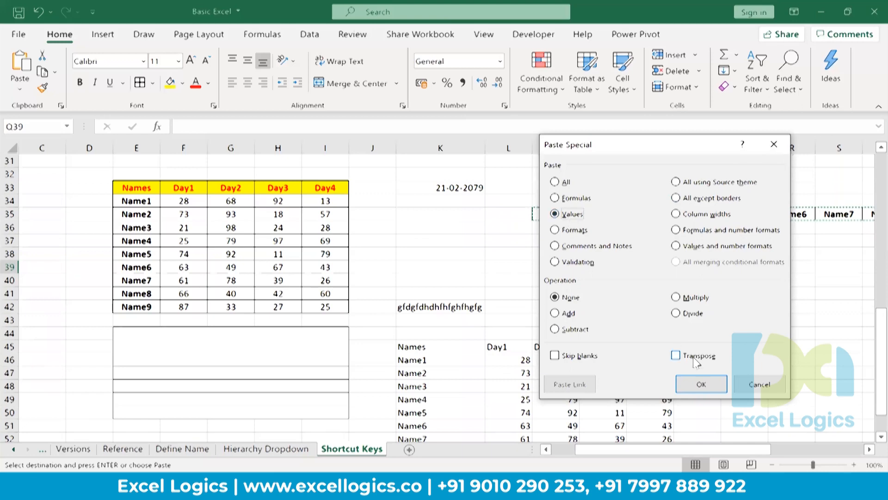
click(677, 355)
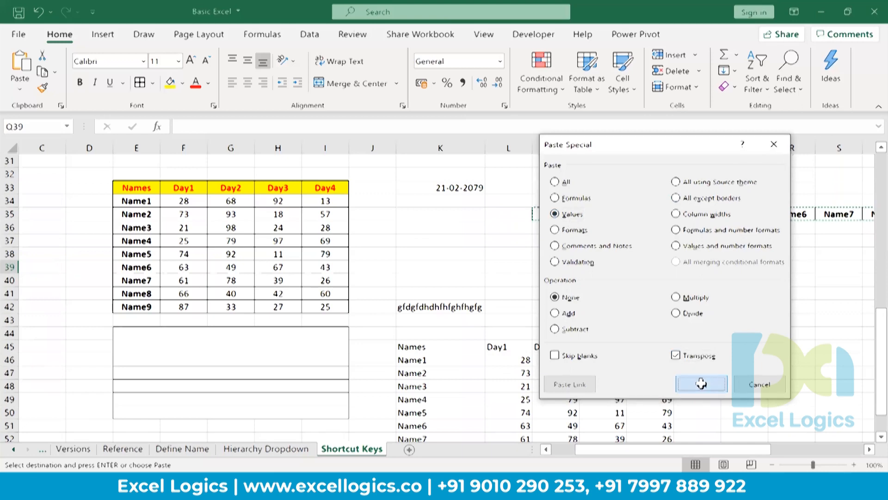
click(703, 385)
click(823, 307)
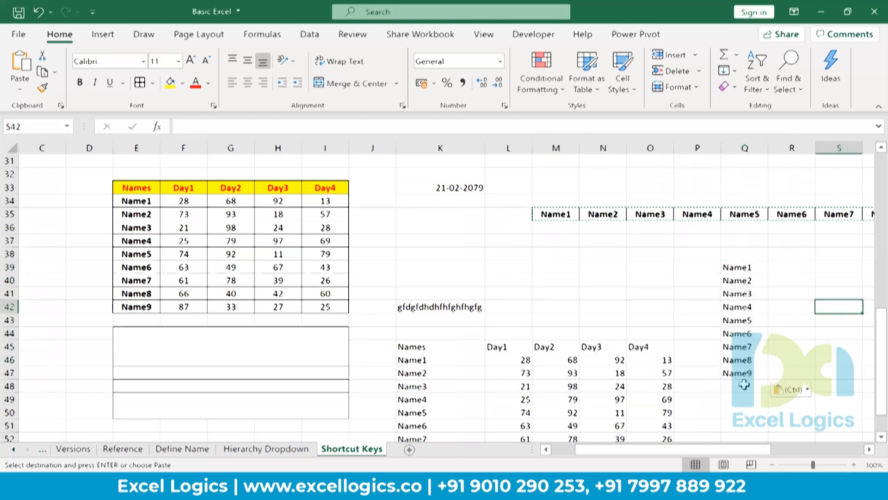
Step: Return to the shortcut list in column A and look through the remaining entries from Data Validation in row 45 to the end
key(Left)
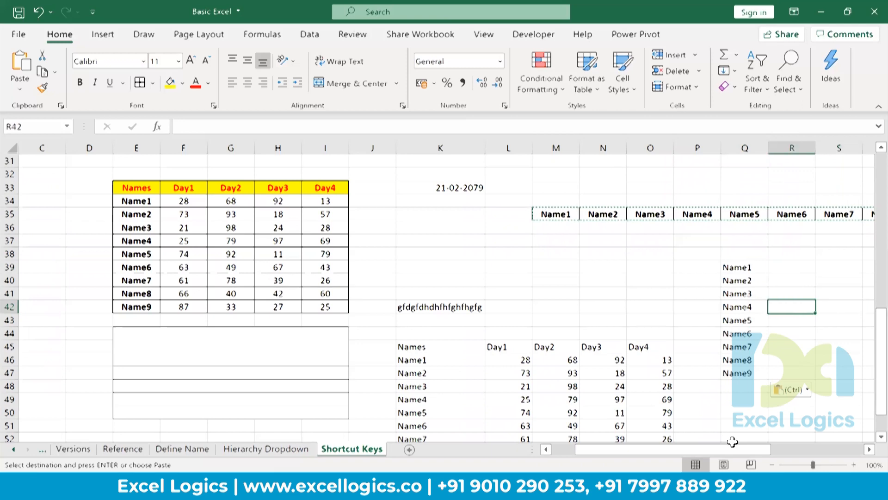
key(Left)
key(Left)
key(Left)
key(Left)
key(Left)
key(Left)
key(Left)
key(Left)
key(Left)
key(Left)
key(Left)
key(Left)
key(Left)
key(Left)
key(Left)
key(Left)
key(Left)
key(Down)
key(Down)
key(Down)
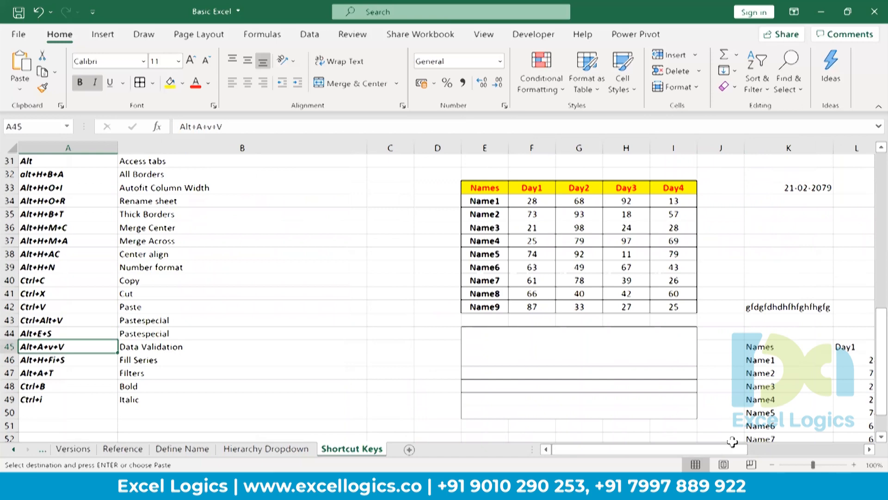
key(Down)
key(Down)
key(Down)
key(Down)
key(Down)
key(Down)
key(Down)
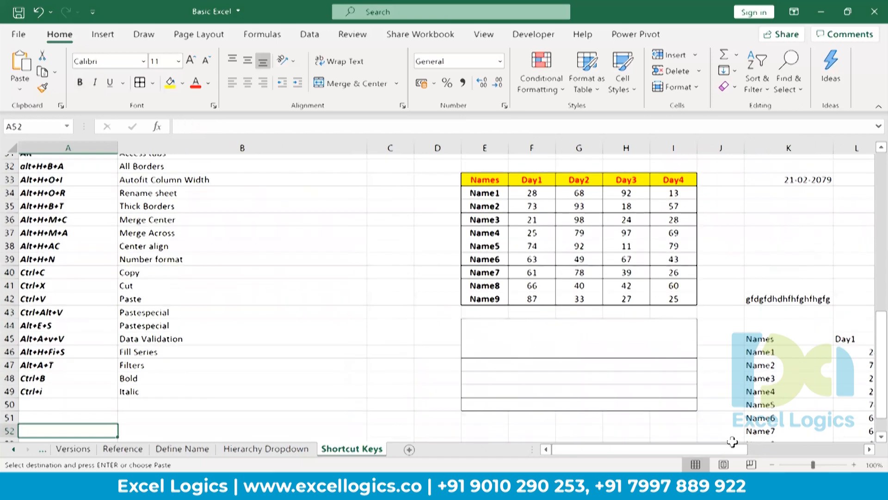
key(Down)
key(Down)
key(Down)
key(Down)
key(Down)
key(Down)
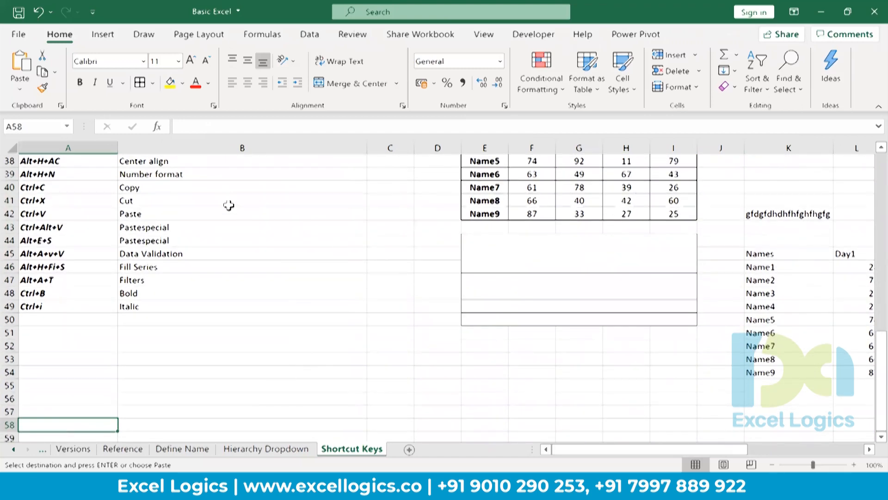
Step: Open the Data Validation settings for the empty cell E54
drag(230, 202, 226, 307)
click(470, 369)
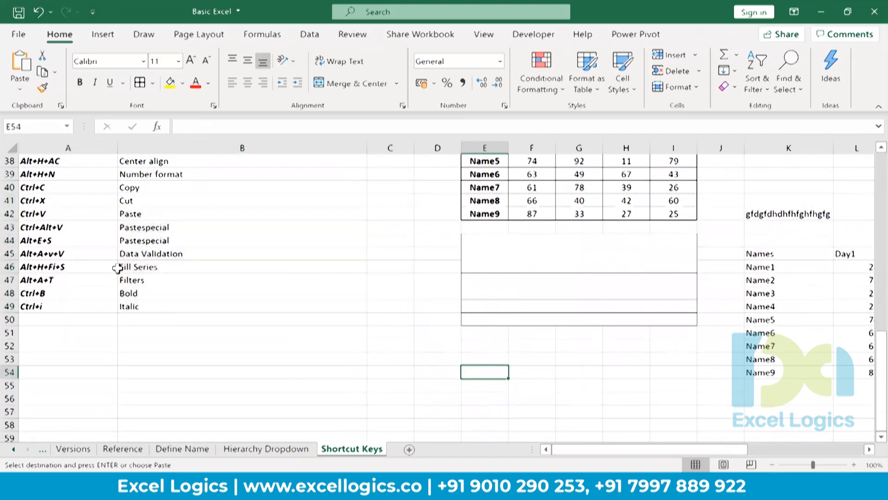
click(321, 38)
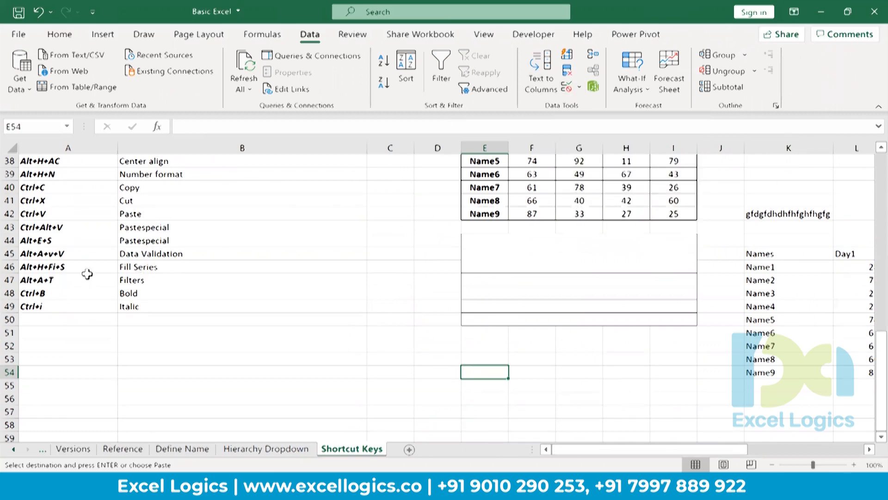
text(a)
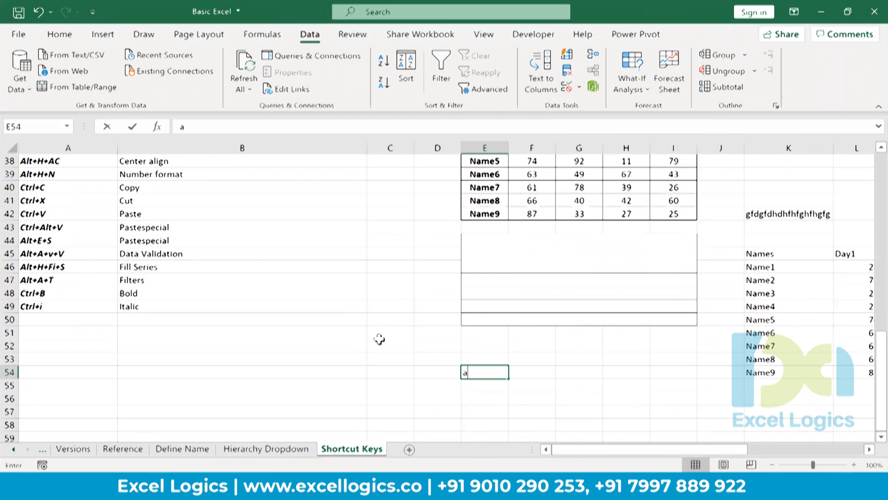
key(Escape)
key(alt)
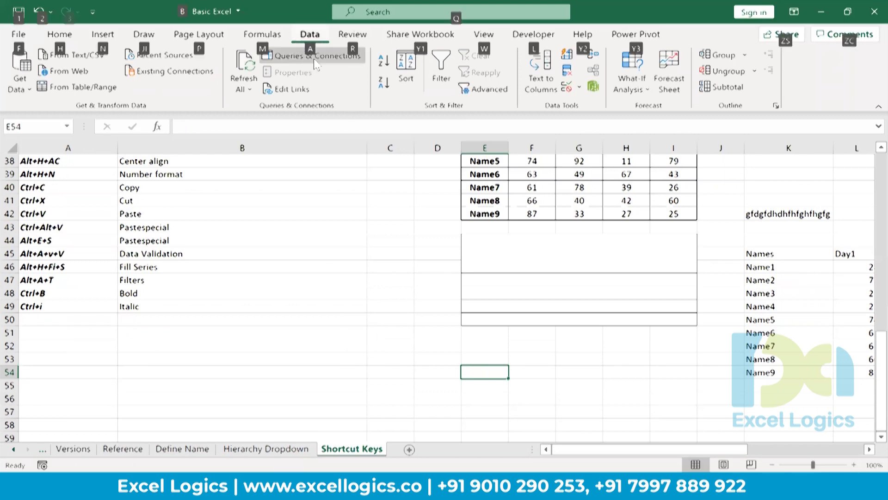
key(a)
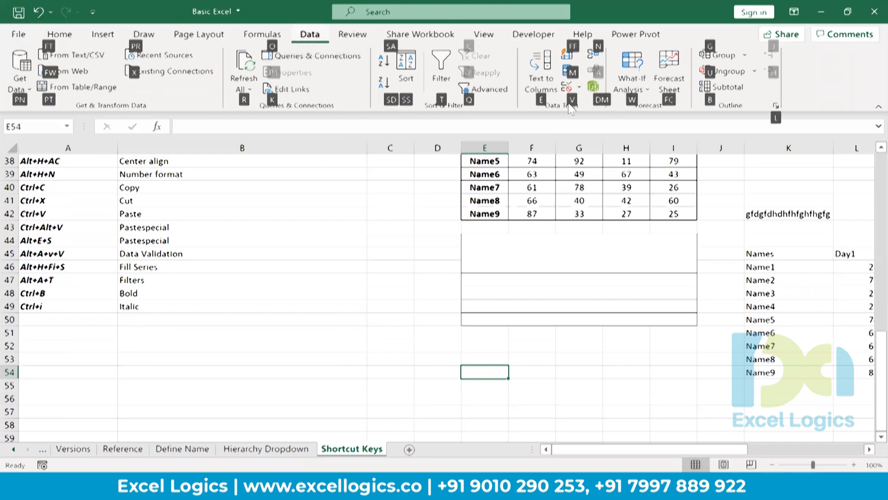
key(v)
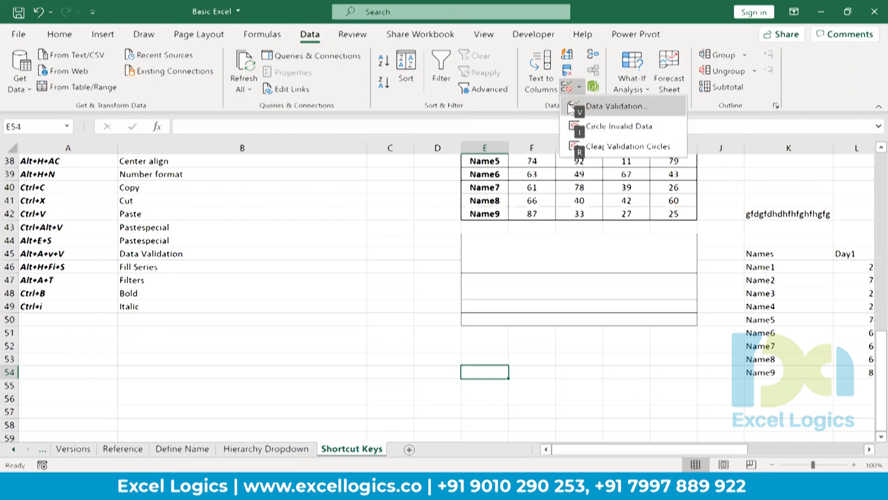
key(v)
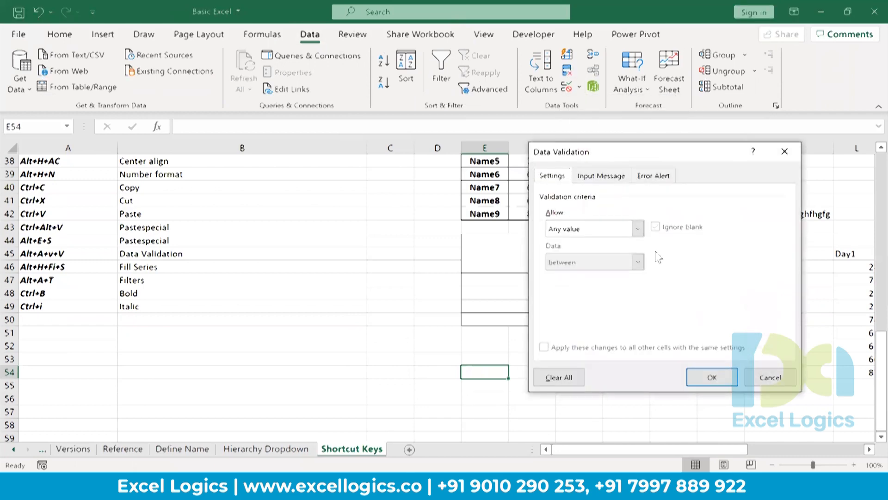
Step: Restrict E54 to a List with source =$B$42:$B$49 and pick Pastespecial from its drop-down
click(624, 229)
click(572, 274)
click(570, 293)
drag(173, 212, 173, 306)
key(Return)
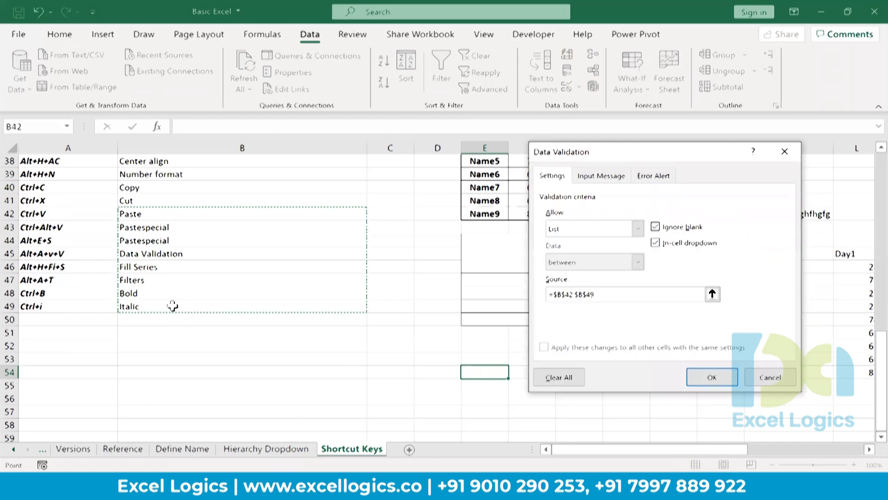
key(Return)
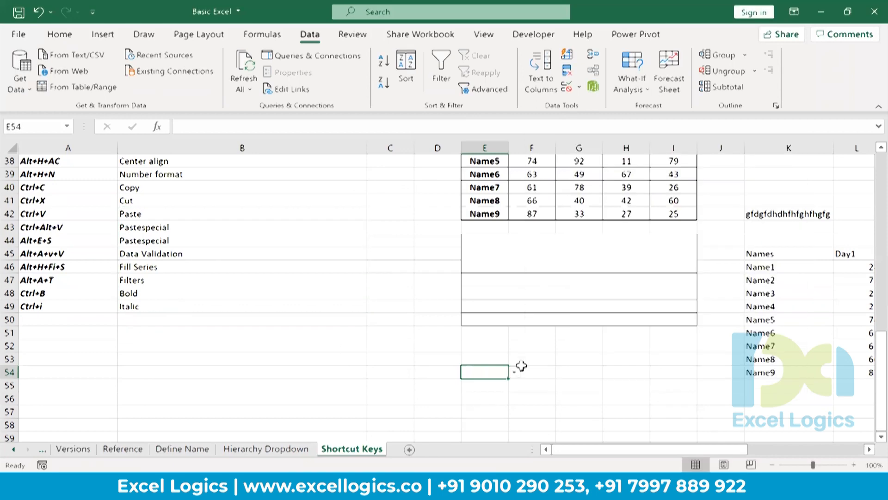
click(514, 372)
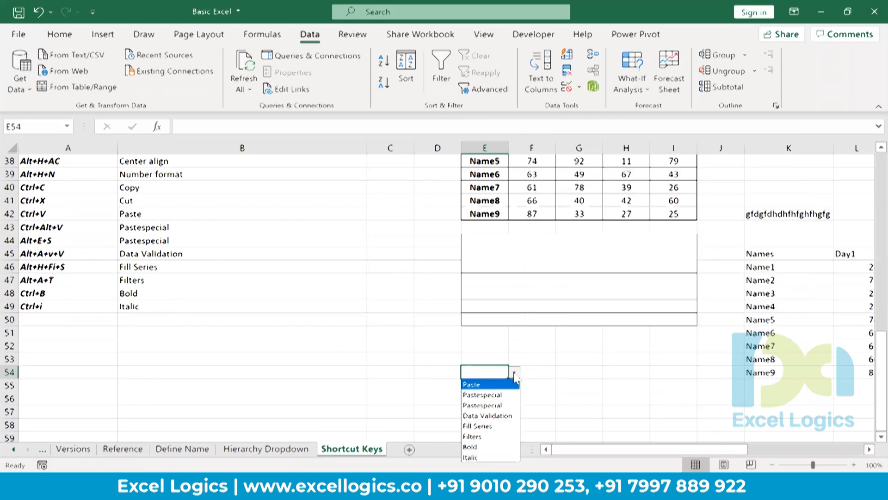
click(486, 405)
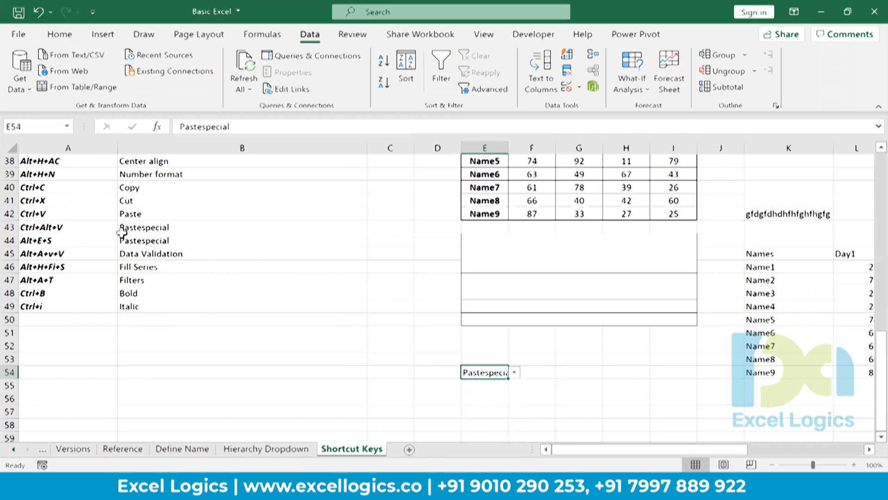
Step: Go through the Data Validation, Fill Series and Filters shortcut entries in A45:A47
click(93, 250)
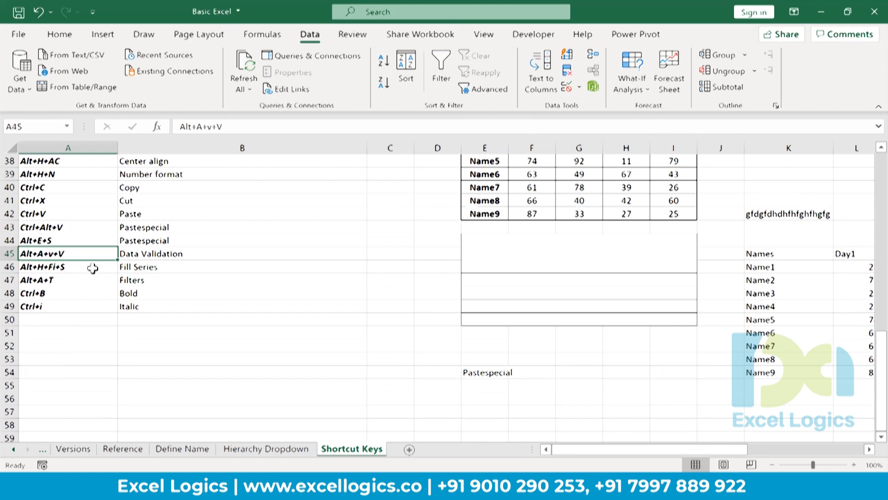
click(93, 268)
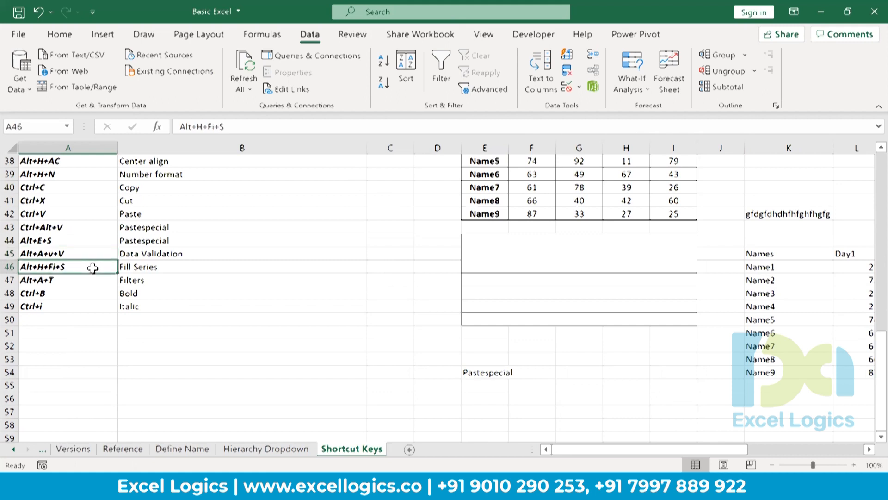
click(89, 280)
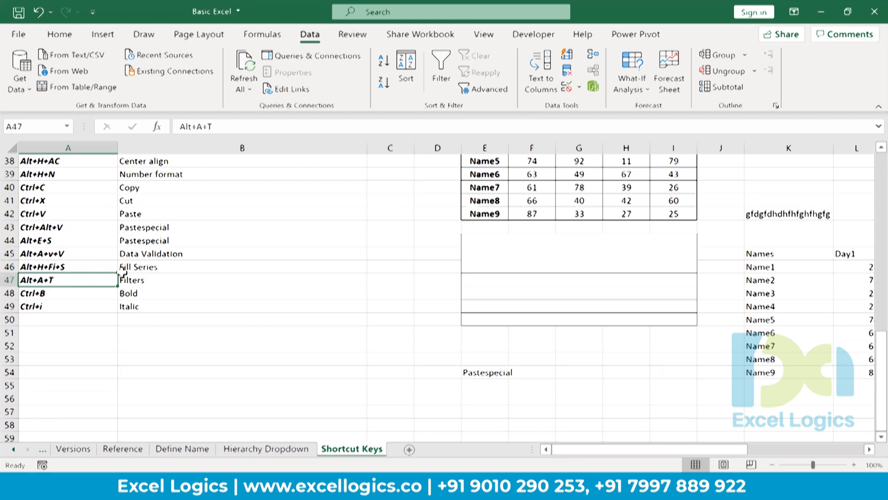
Step: Turn on filters for the table with the Names and Day1 to Day4 headings and look at the Names column's filter options
click(521, 179)
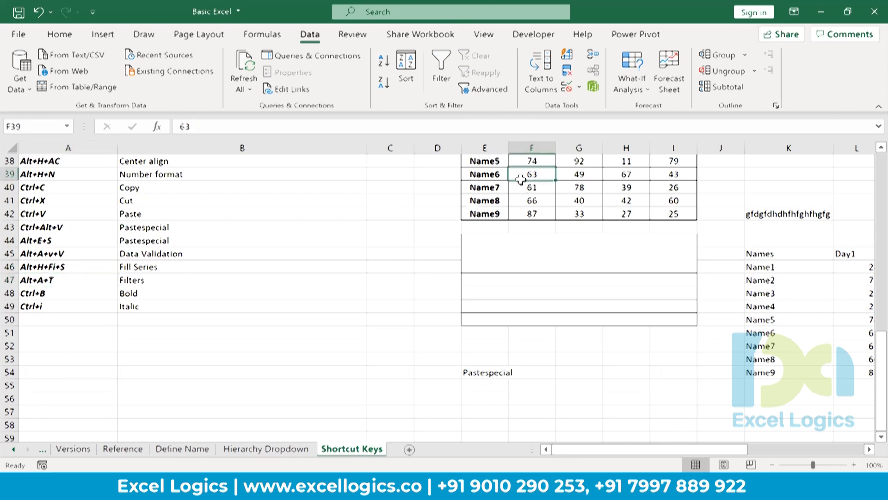
key(Up)
key(Up)
key(Up)
key(Up)
key(Up)
key(Up)
key(Down)
key(Down)
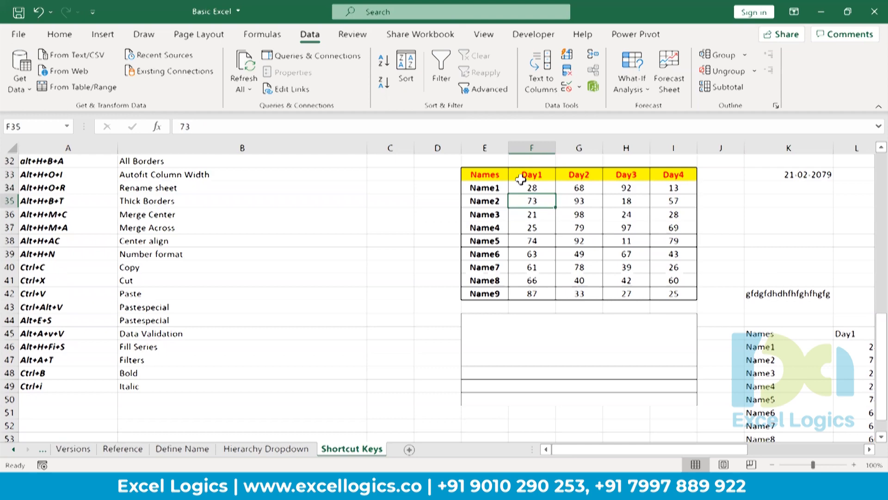
key(alt)
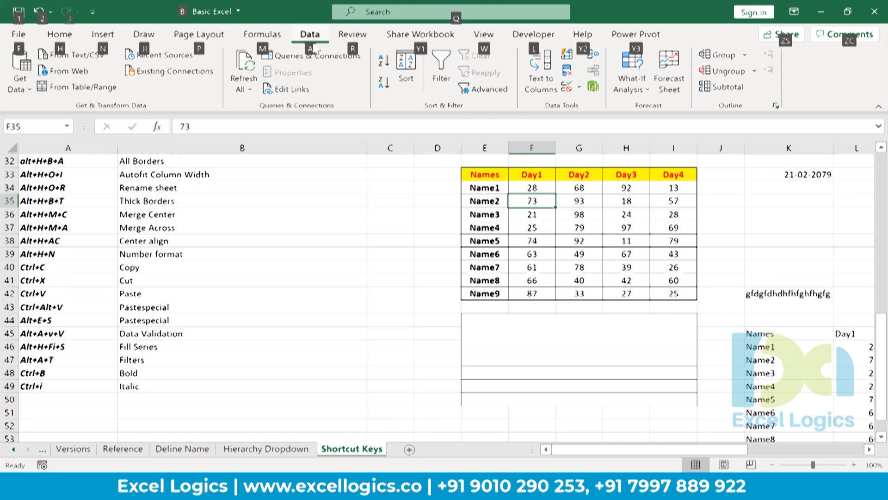
key(a)
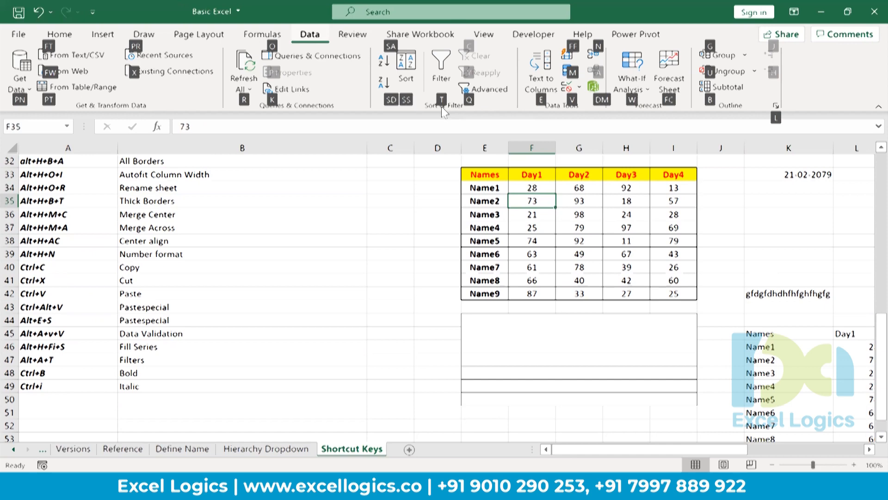
key(t)
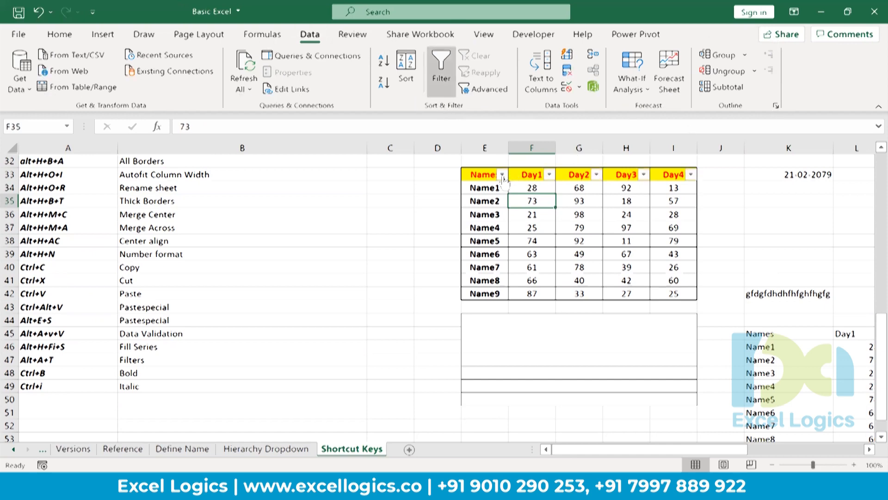
click(503, 177)
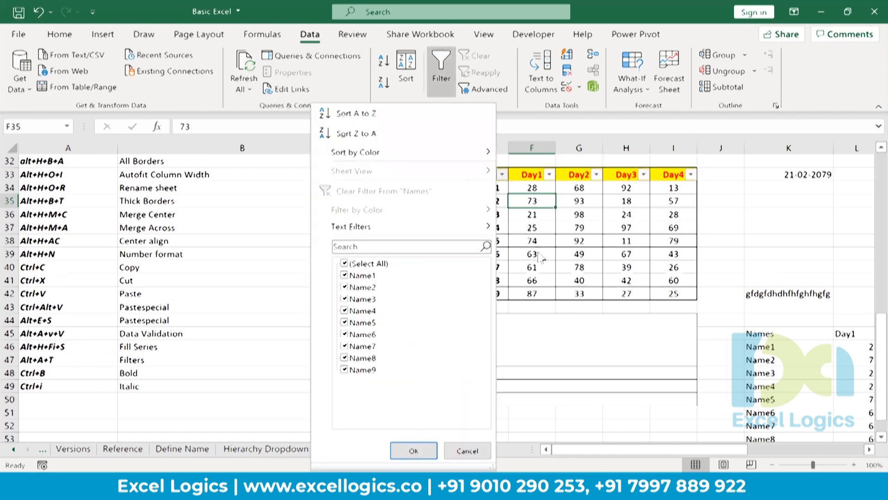
click(272, 291)
Step: Go through the Bold and Italic shortcut entries in rows 48 and 49
click(80, 373)
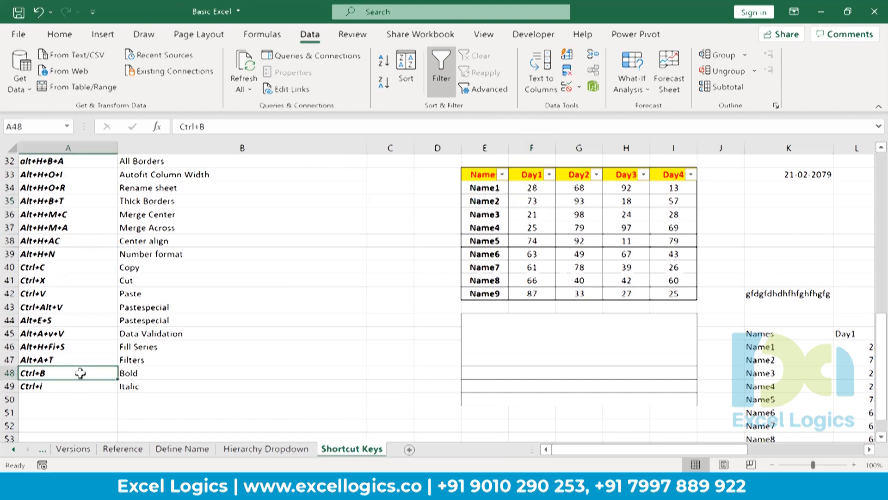
click(138, 373)
click(88, 385)
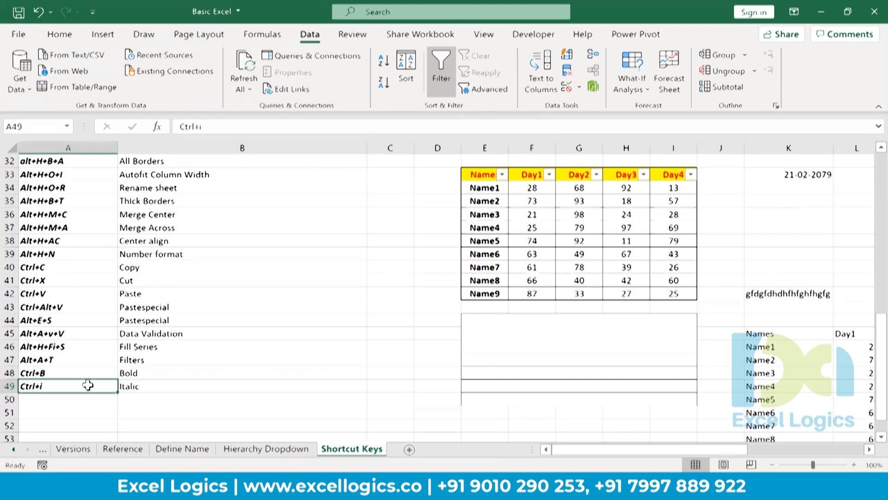
click(146, 386)
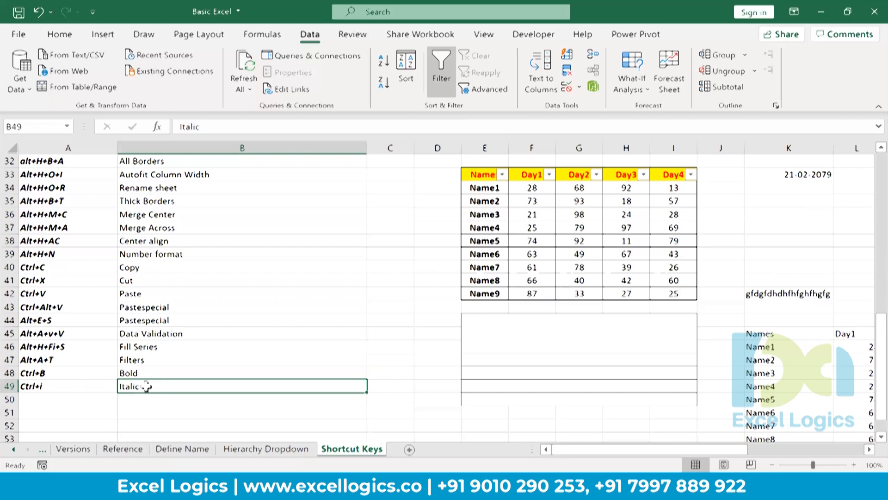
Step: Return from the end of the shortcut list to the top of the sheet, stopping at the empty cell F2
click(136, 348)
key(Up)
key(Up)
key(Up)
key(Up)
key(Up)
key(Up)
key(Up)
key(Up)
key(Up)
key(Up)
key(Up)
key(Up)
key(Up)
key(Up)
key(Up)
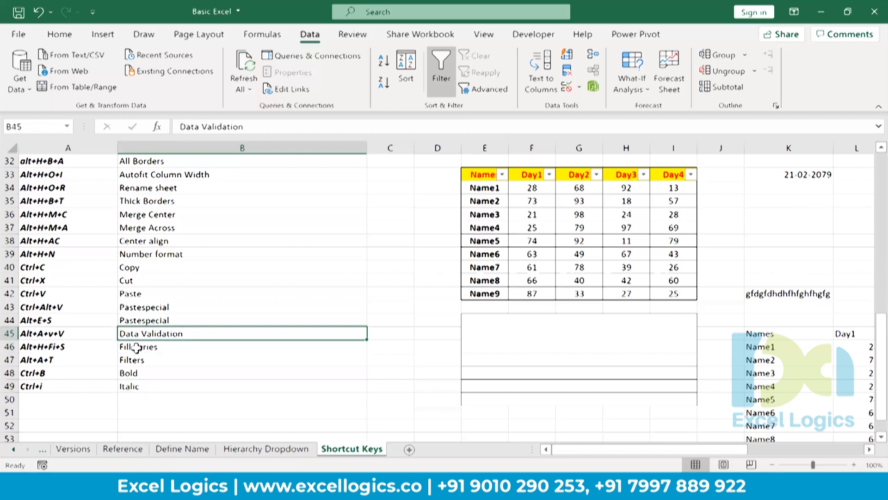
key(Up)
key(Up)
key(Up)
key(Up)
key(Up)
key(Up)
key(Up)
key(Up)
key(Up)
key(Up)
key(Up)
key(Up)
key(Up)
key(Up)
key(Up)
key(Up)
key(Up)
key(Up)
key(Up)
key(Up)
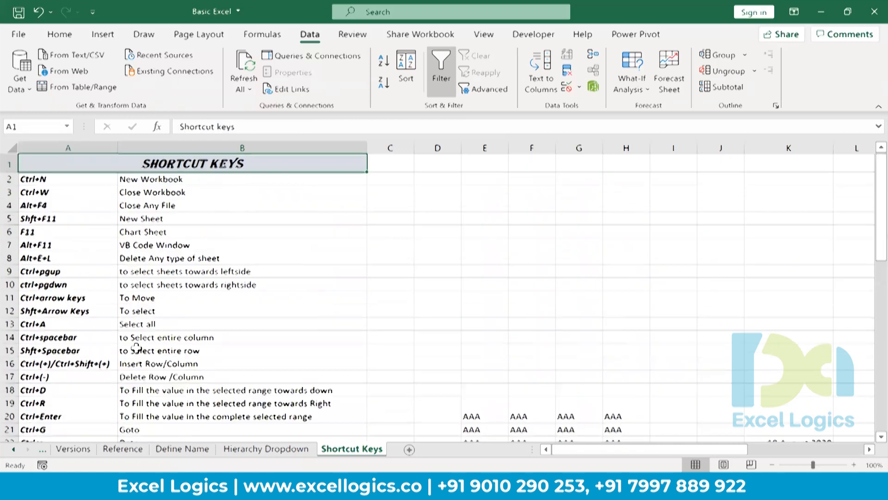
key(Right)
key(Right)
key(Right)
key(Right)
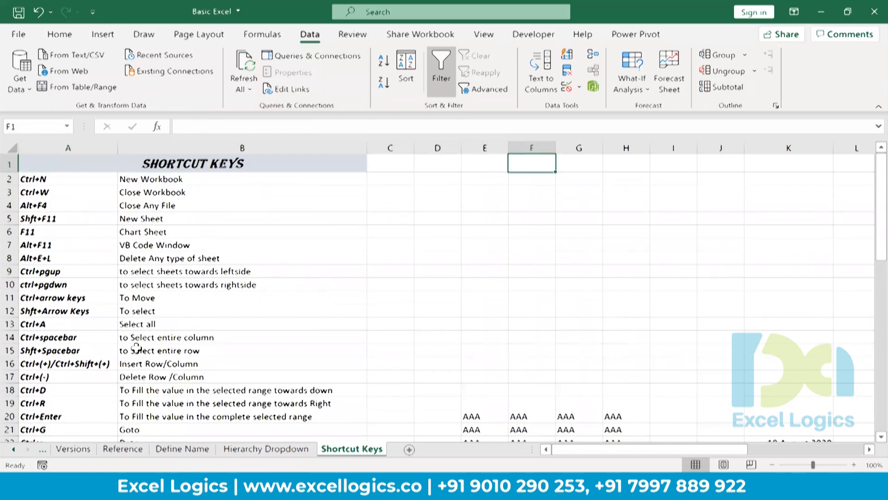
key(Down)
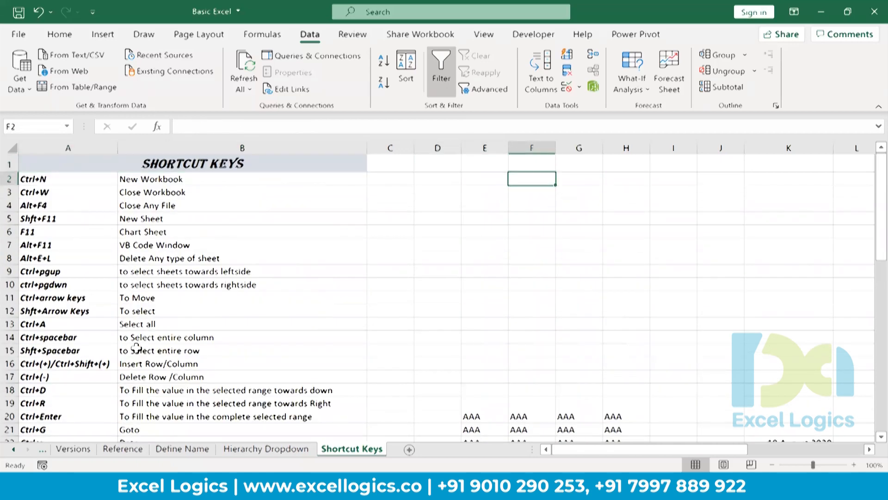
text(Li)
key(BackSpace)
key(BackSpace)
Step: Enter the Fill Series shortcut Alt+H+Fi+S in cell F1 and make it bold
key(Up)
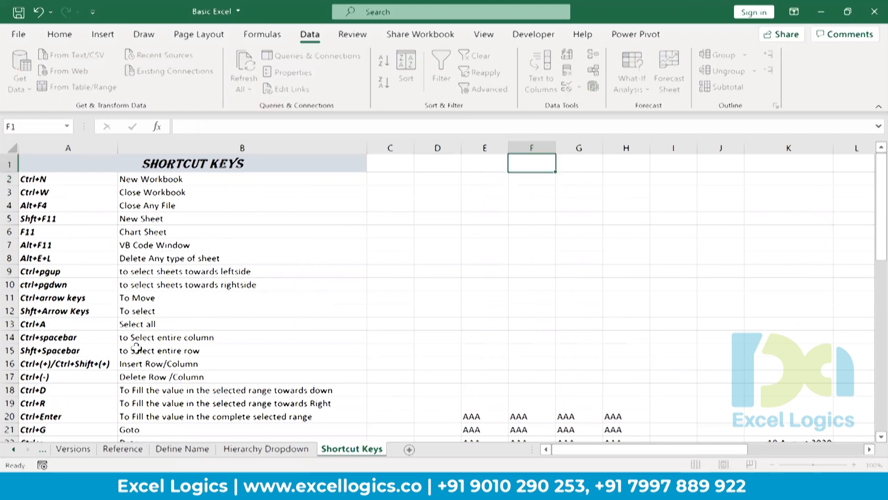
key(ctrl+shift+l)
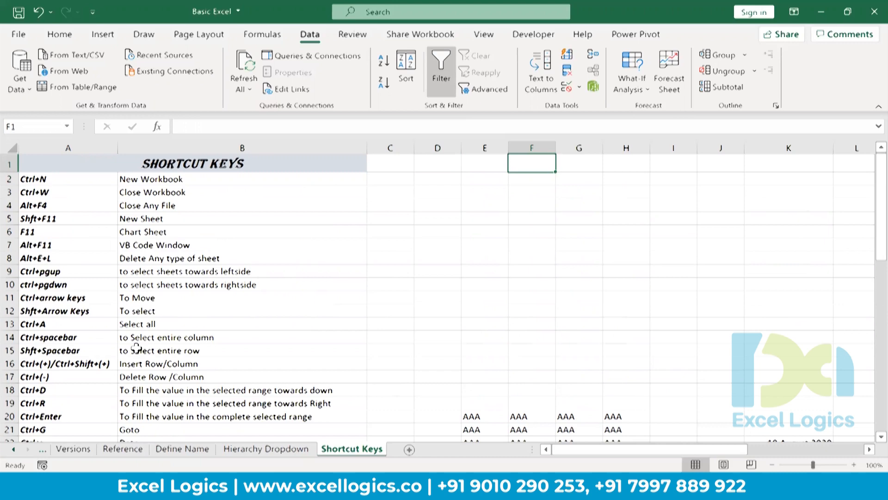
text(Alt+)
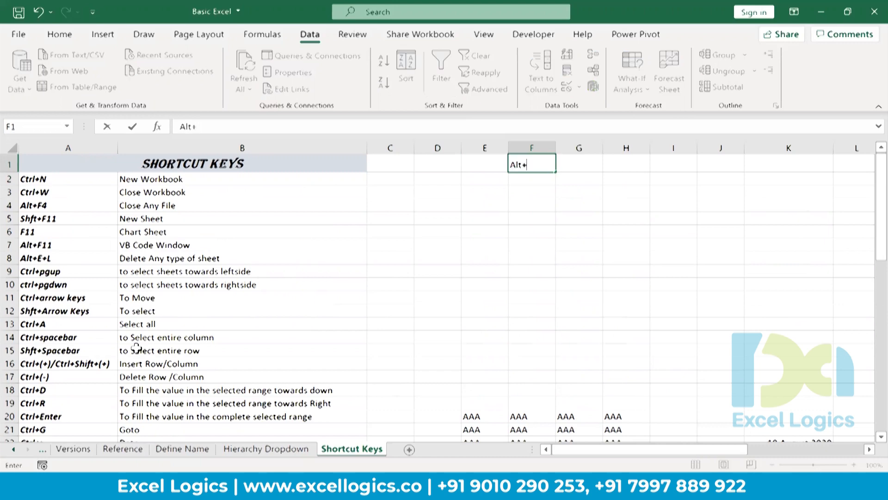
text(H+F+I+S)
key(Return)
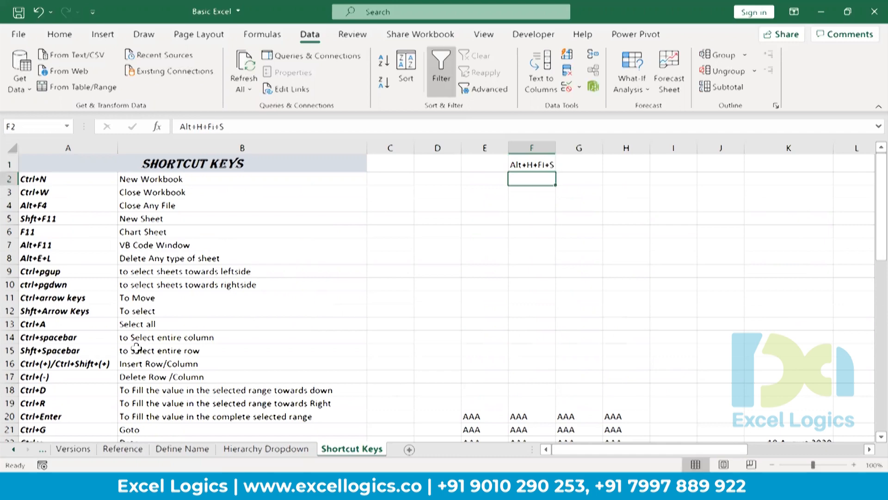
key(Up)
key(ctrl+b)
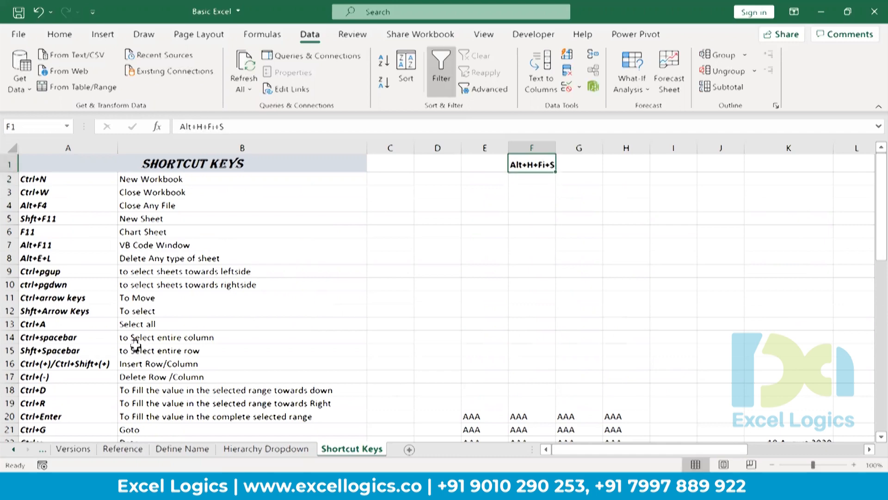
Step: Enter the heading Linear in D3 and the start value 1 in D4, leaving D4 selected
click(475, 258)
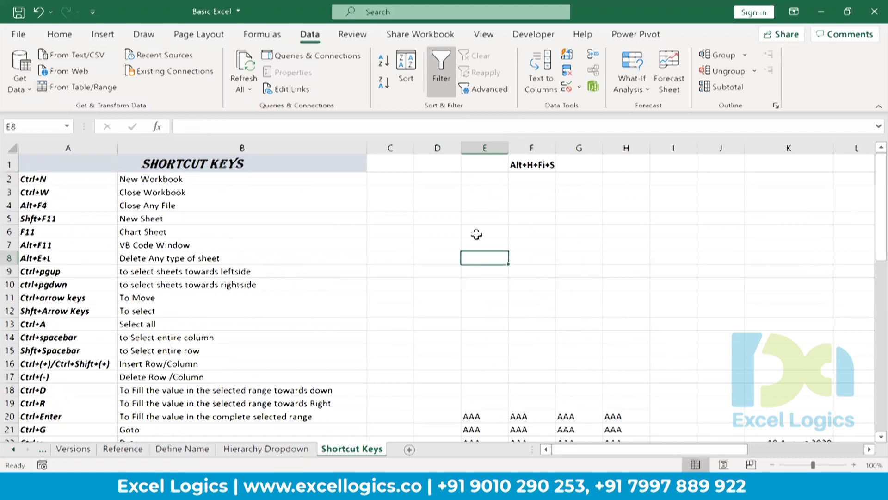
click(433, 194)
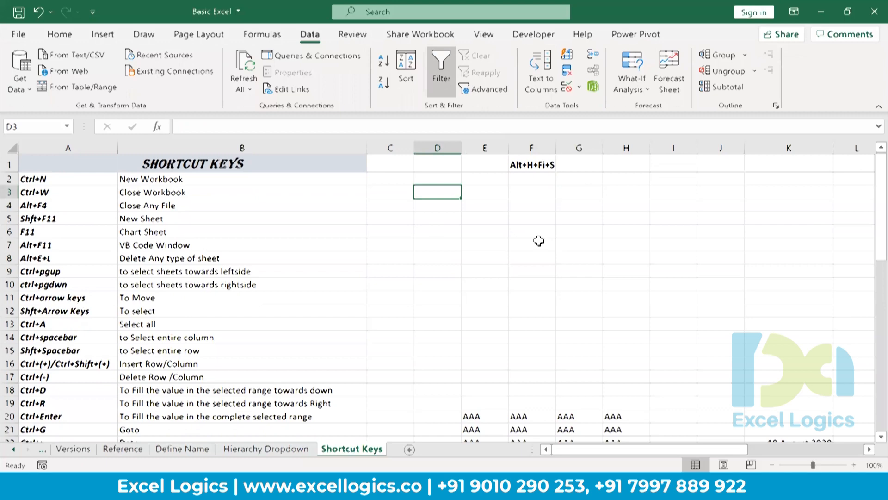
text(Linear)
key(Return)
text(1)
key(Return)
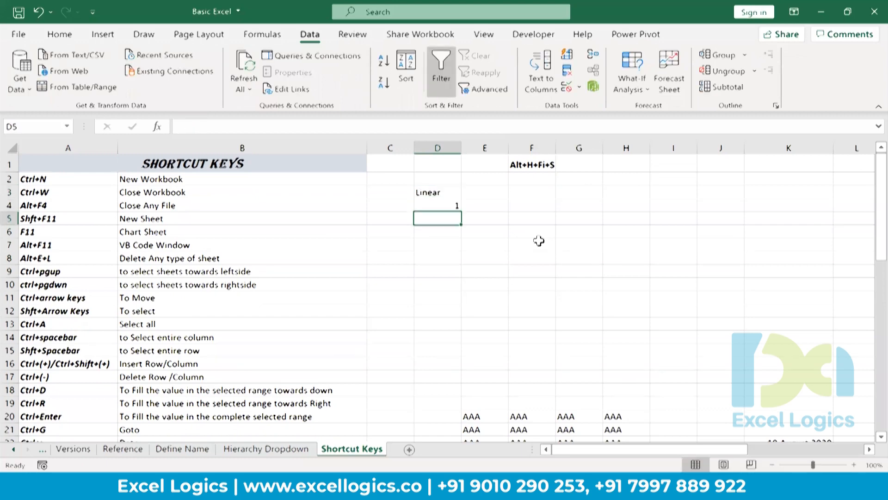
click(450, 208)
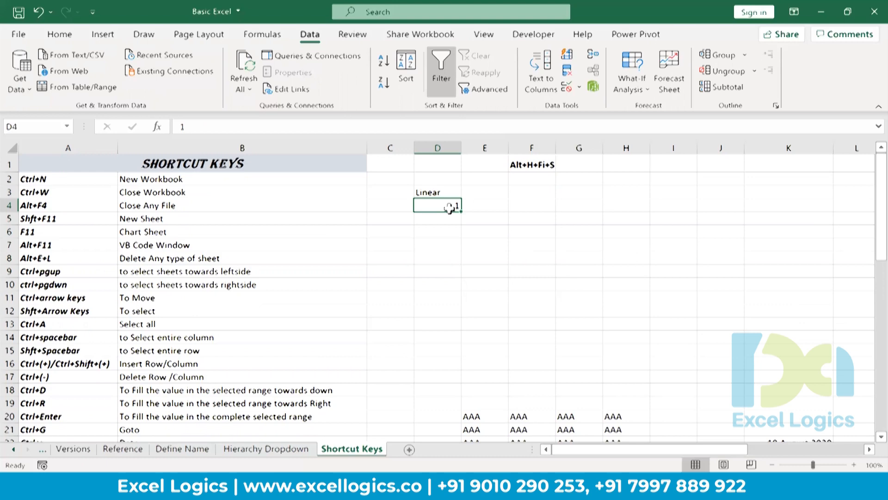
key(alt)
key(h)
key(f)
key(i)
key(s)
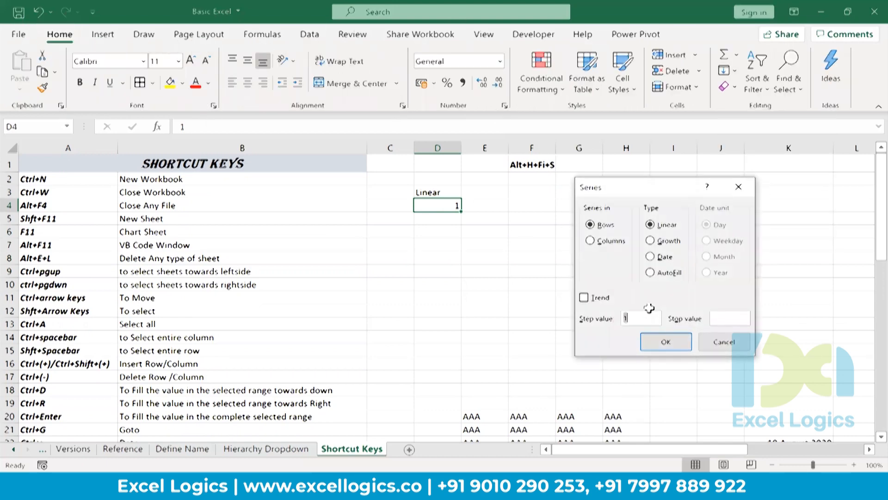
key(Escape)
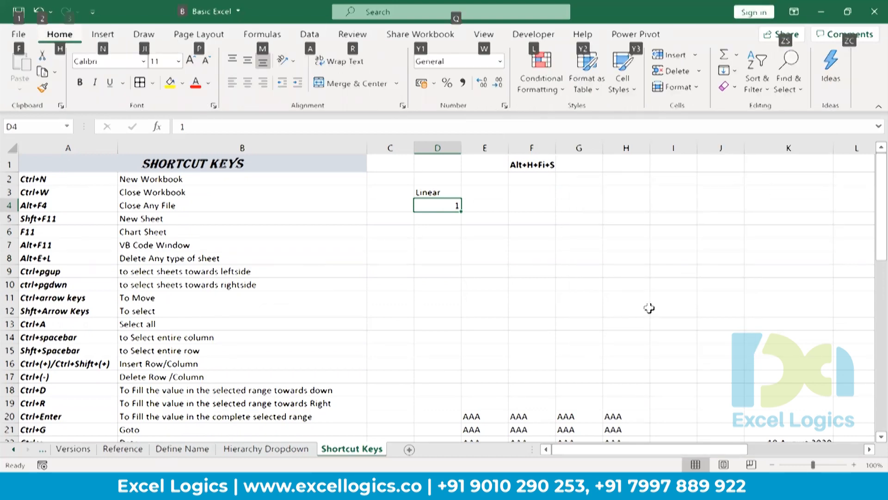
Step: Fill a linear series down the column from D4 with step value 1 and stop value 10
key(alt)
key(h)
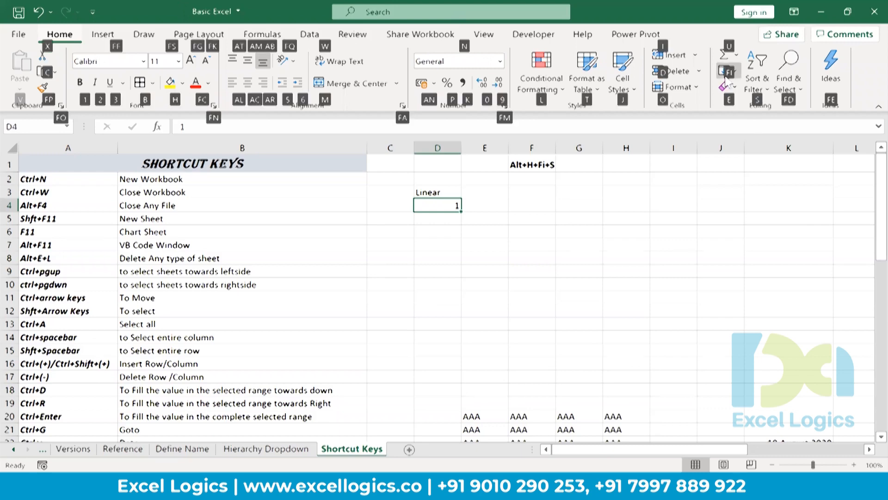
key(f)
key(i)
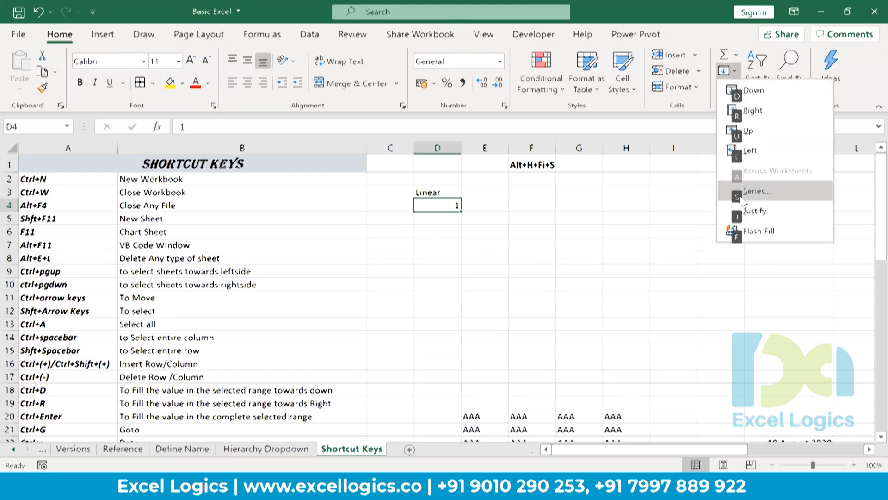
key(s)
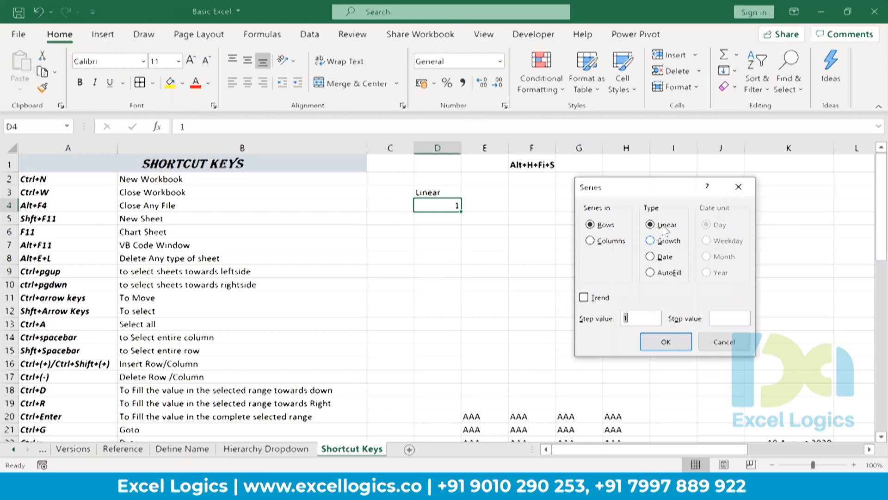
click(591, 240)
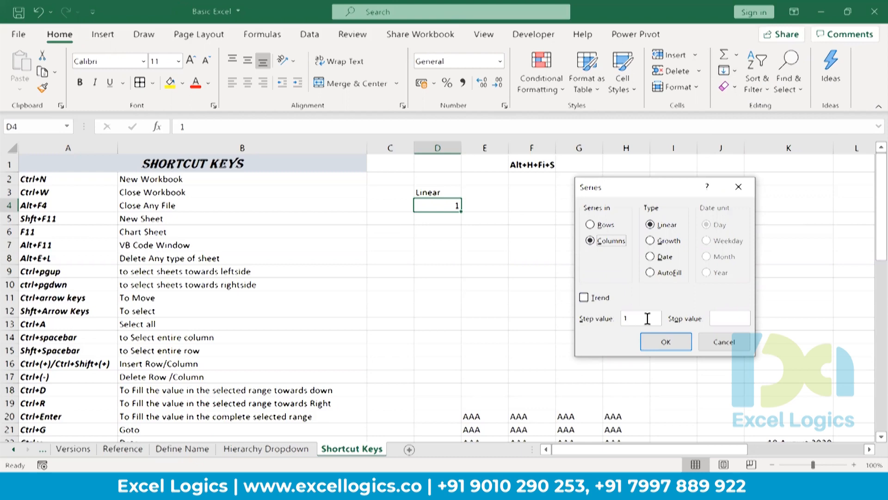
click(737, 320)
text(100)
key(BackSpace)
click(688, 343)
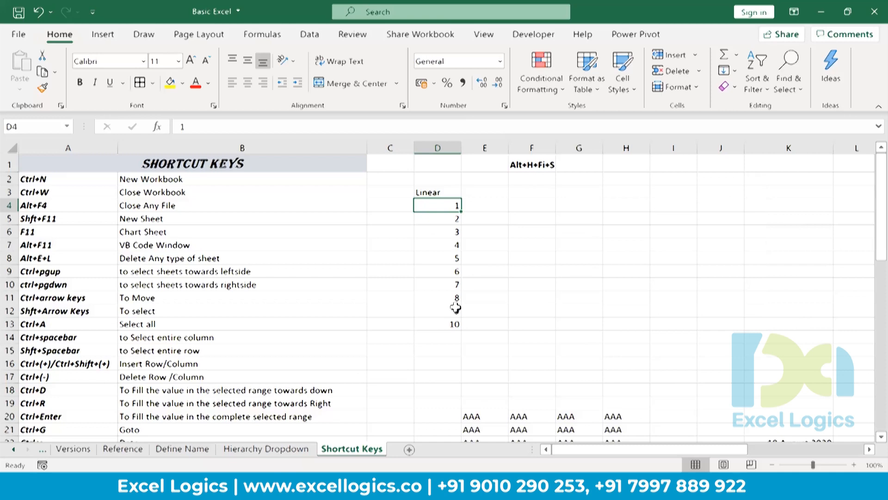
Step: Enter 1 in E4 and fill a linear series down the column with step value 2 and stop value 20
click(493, 203)
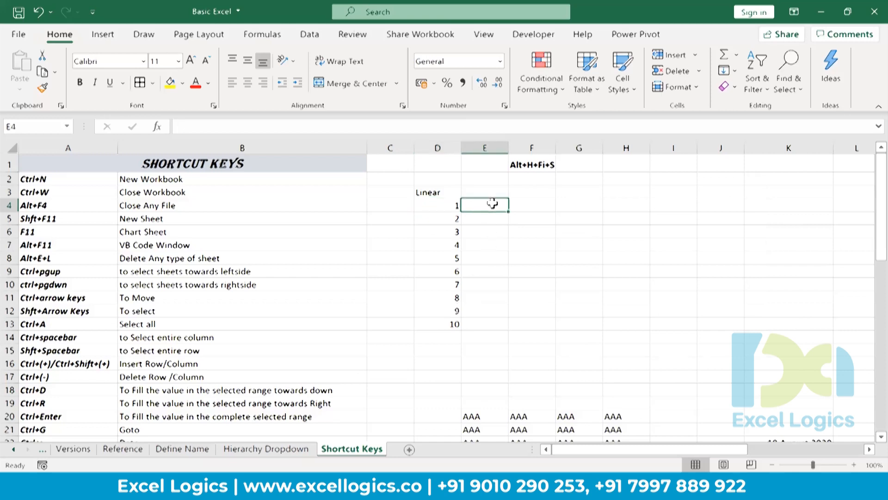
text(1)
key(Return)
click(493, 204)
key(alt+h)
key(f)
key(i)
key(s)
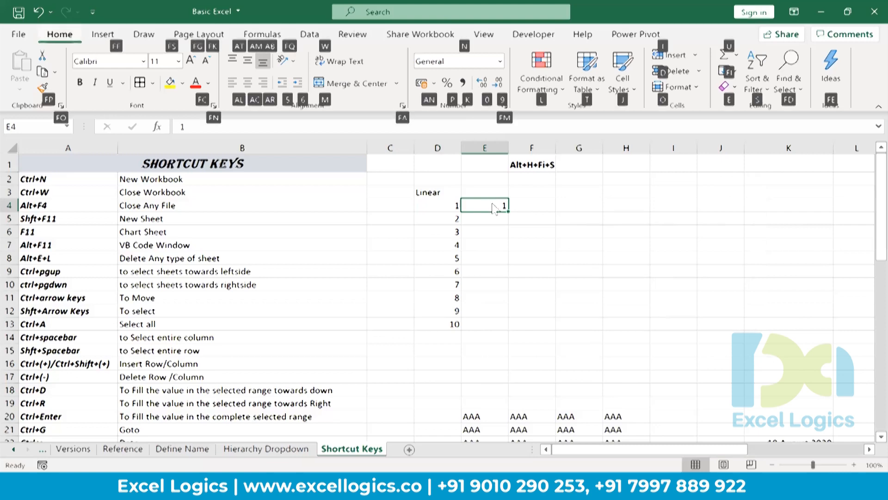
click(606, 240)
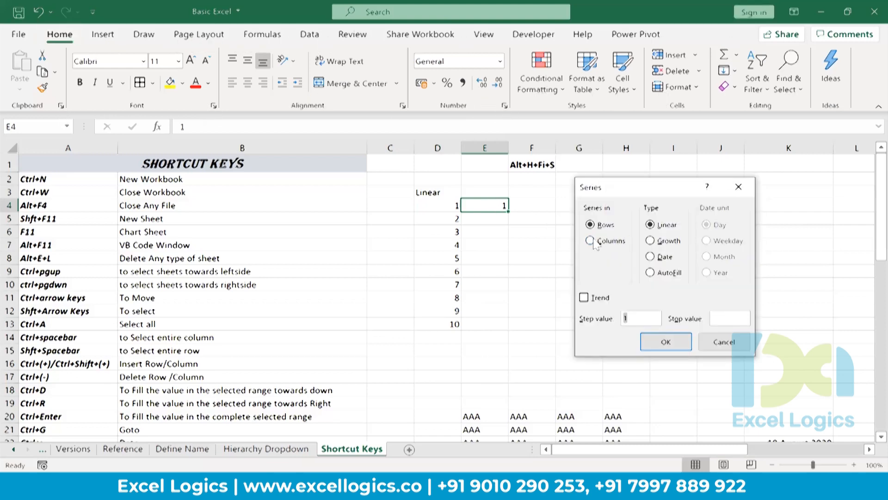
click(632, 318)
key(BackSpace)
text(2)
text(20)
click(669, 341)
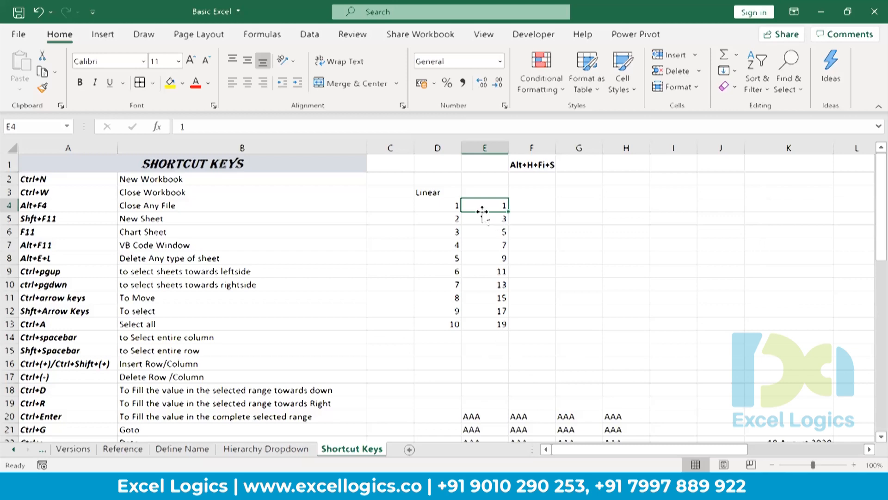
Step: Reopen the Fill Series settings for E4, look over the type and date unit options, and close them
key(alt+h)
key(f)
key(i)
key(s)
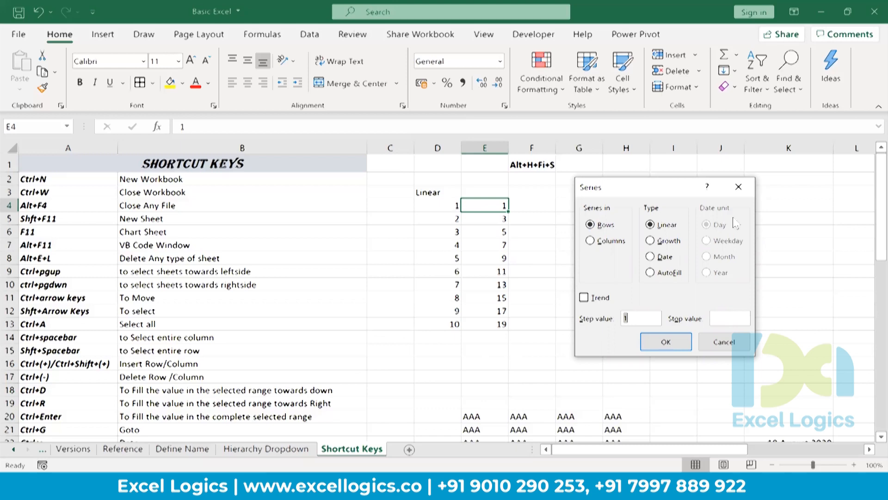
click(656, 345)
Step: Apply all borders to the linear series range D3:E13
key(ctrl+a)
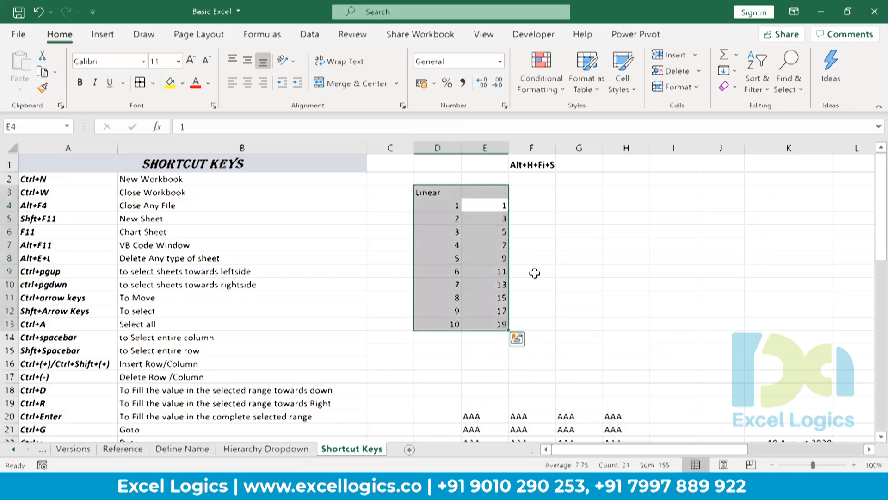
key(alt+h)
key(b)
key(a)
Step: Merge and center the Linear heading across D3:E3, make it bold and give it a light blue fill
drag(446, 192, 484, 191)
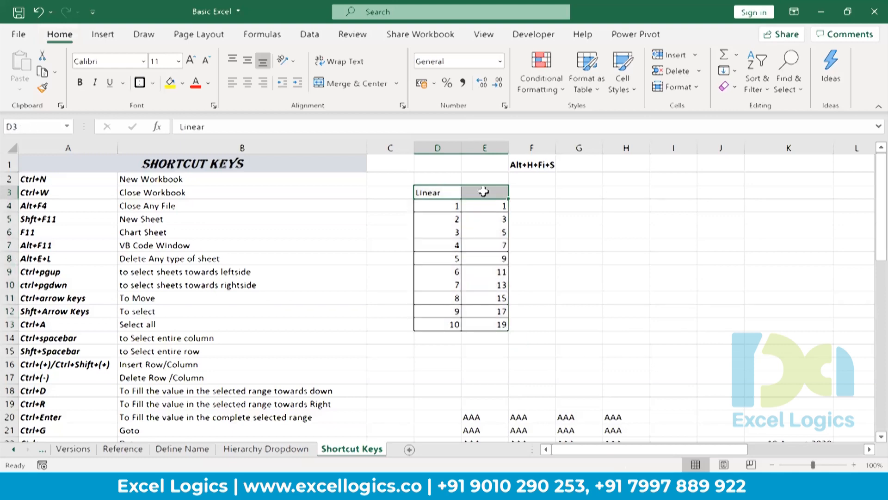
key(alt+h)
key(m)
key(c)
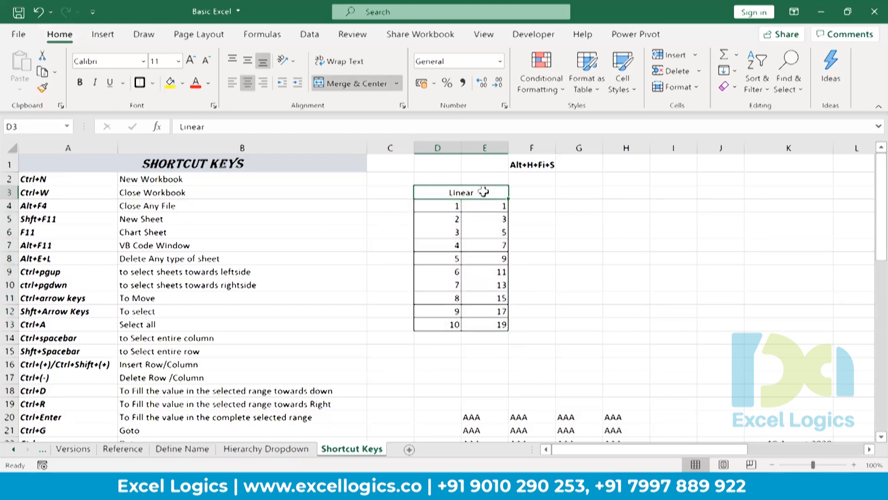
key(ctrl+b)
click(183, 83)
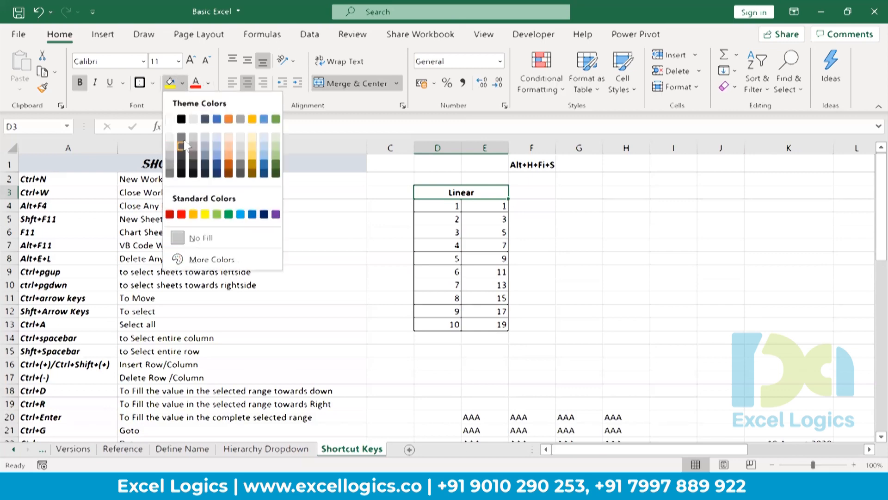
click(218, 137)
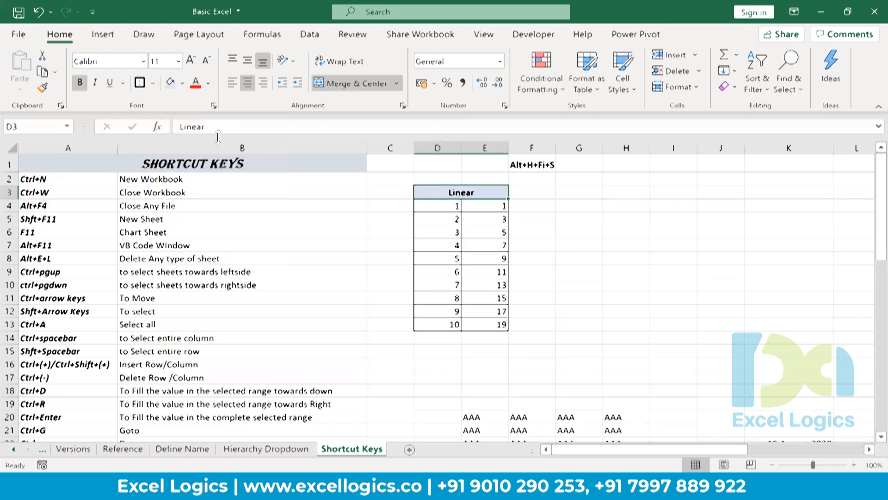
Step: Enter the heading Growth in G3 and format it bold with the same light blue fill
click(588, 248)
click(586, 193)
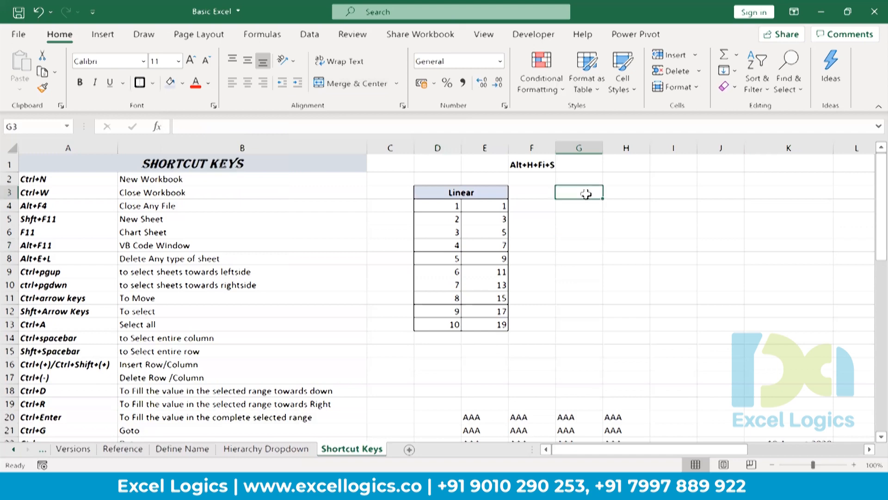
text(Growth)
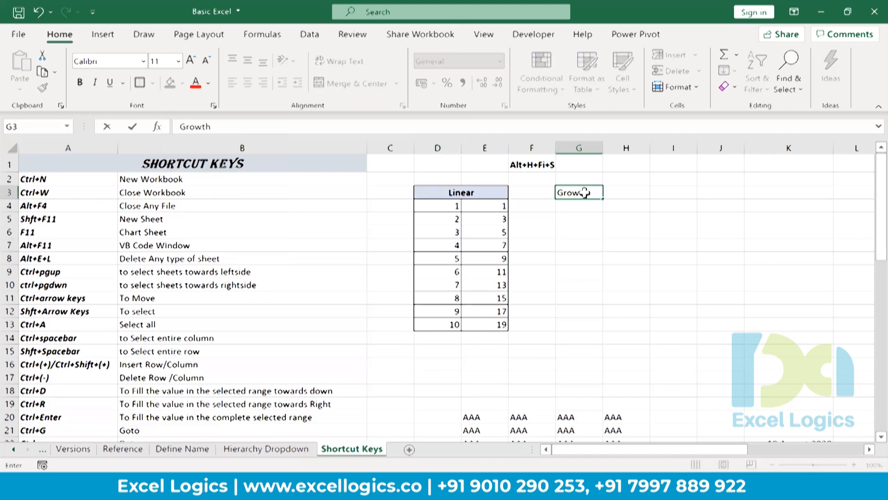
key(Return)
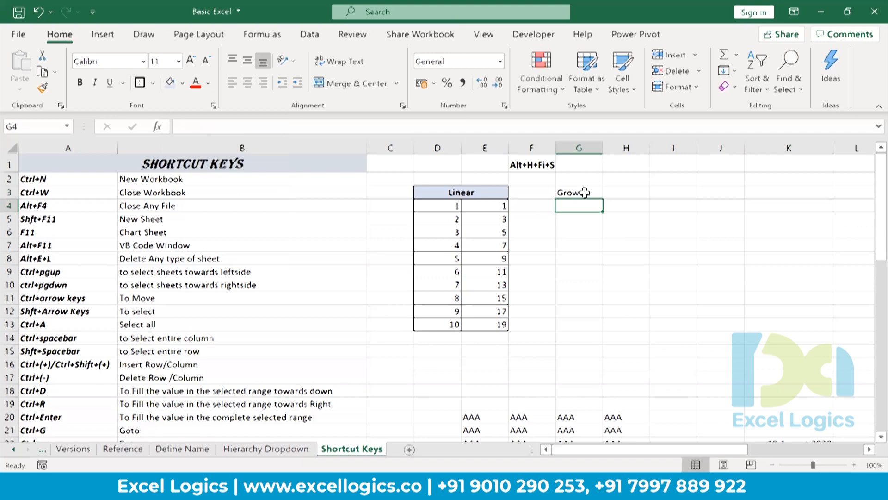
click(585, 192)
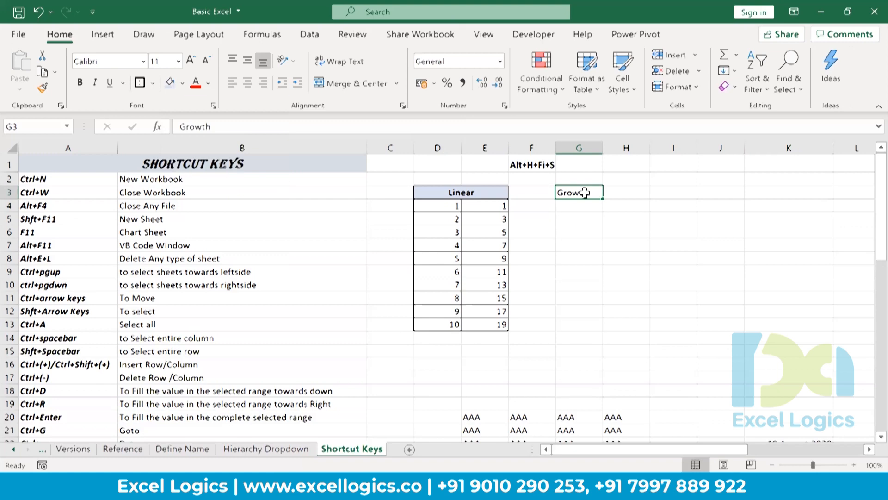
key(ctrl+b)
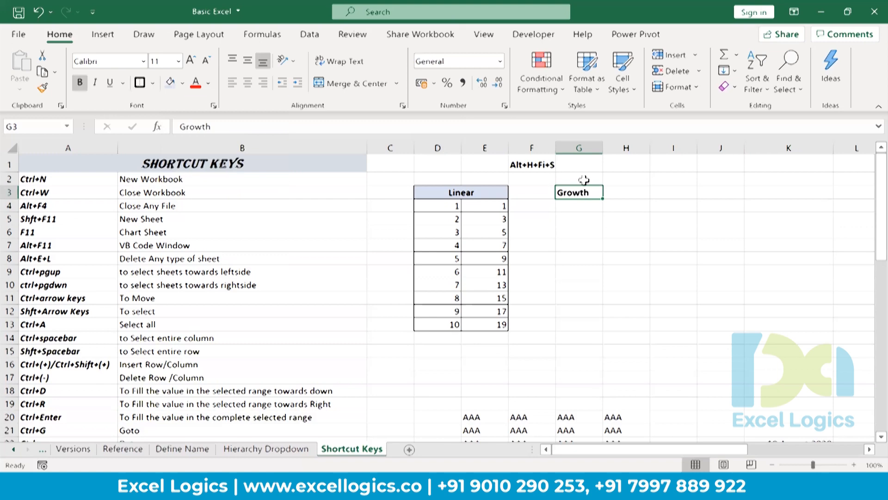
click(170, 82)
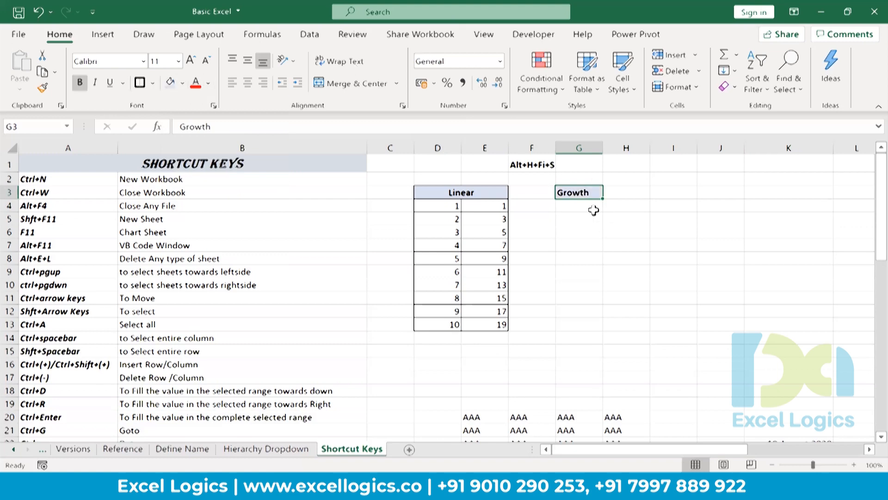
Step: Enter the start value 1 in G4 and leave that cell selected
click(593, 210)
text(1)
key(Return)
click(595, 211)
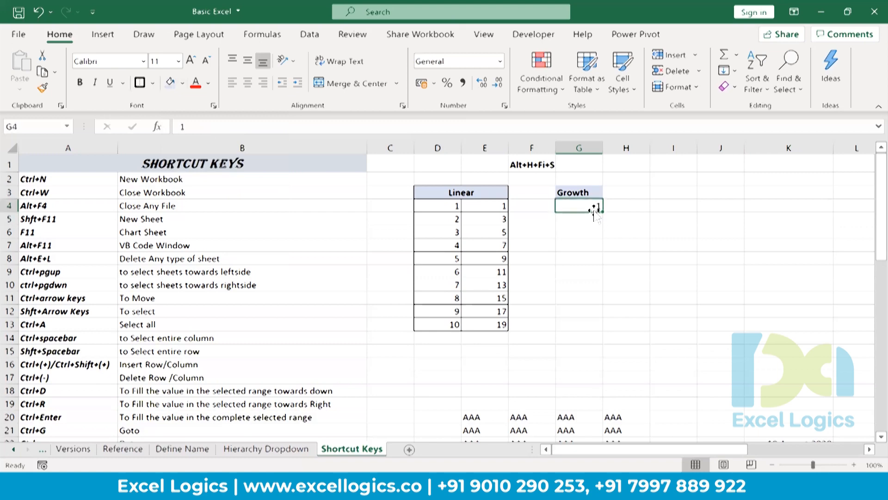
Step: Fill a growth series down the column from G4 with step value 2 and stop value 20
key(alt+h)
key(f)
key(i)
key(s)
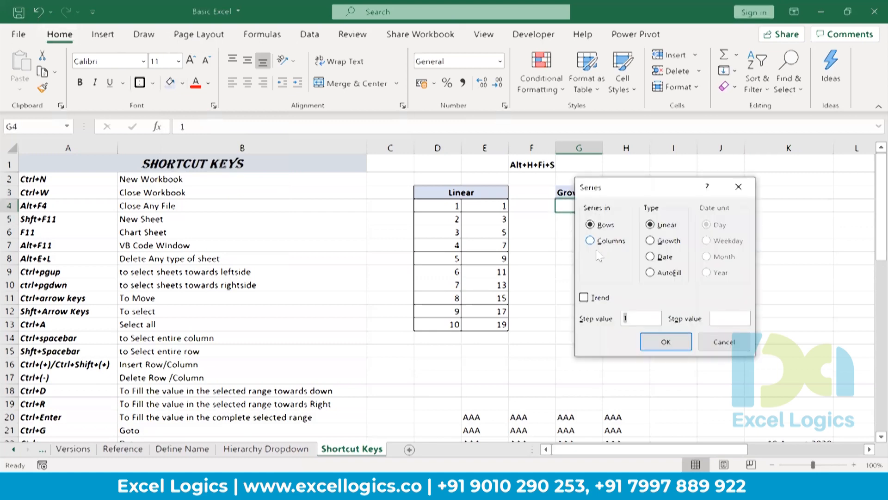
click(592, 240)
drag(636, 189, 734, 183)
click(749, 235)
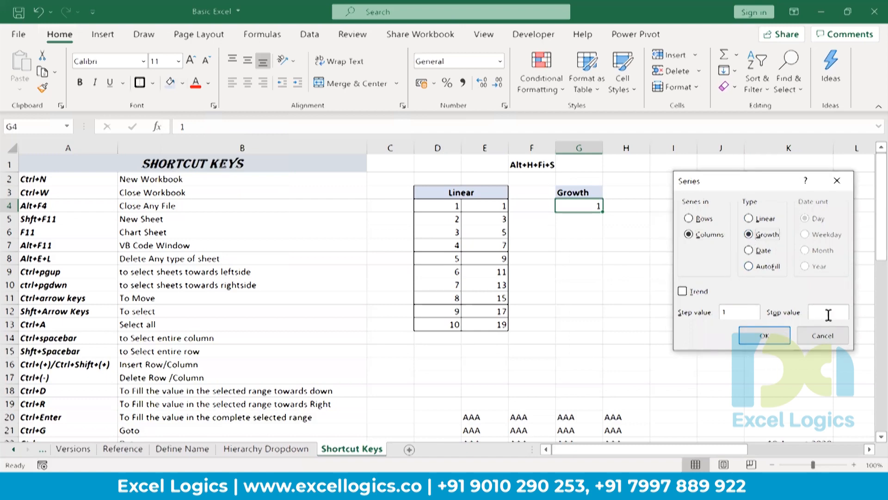
text(20)
double_click(741, 315)
text(2)
click(781, 336)
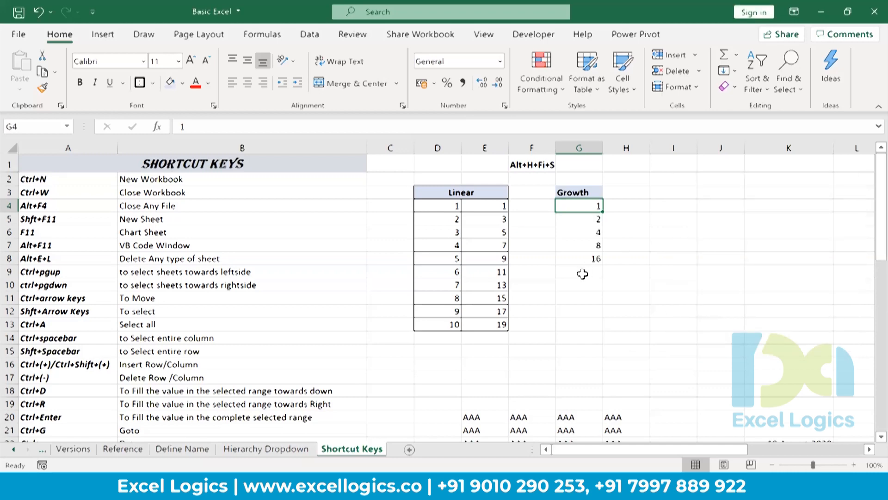
Step: Apply all borders to the growth series range G3:G8
drag(581, 193, 584, 254)
key(alt+h)
key(b)
key(a)
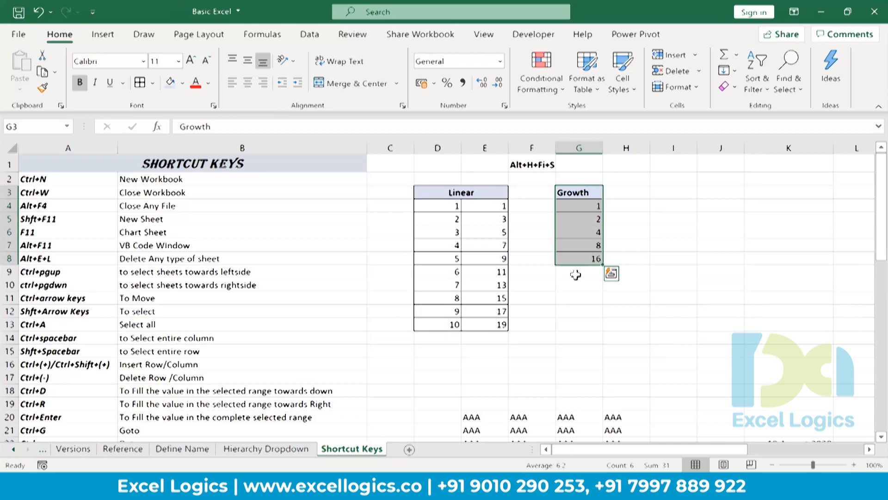
Step: Narrow column K to roughly the width of its neighbouring columns
click(747, 235)
double_click(747, 235)
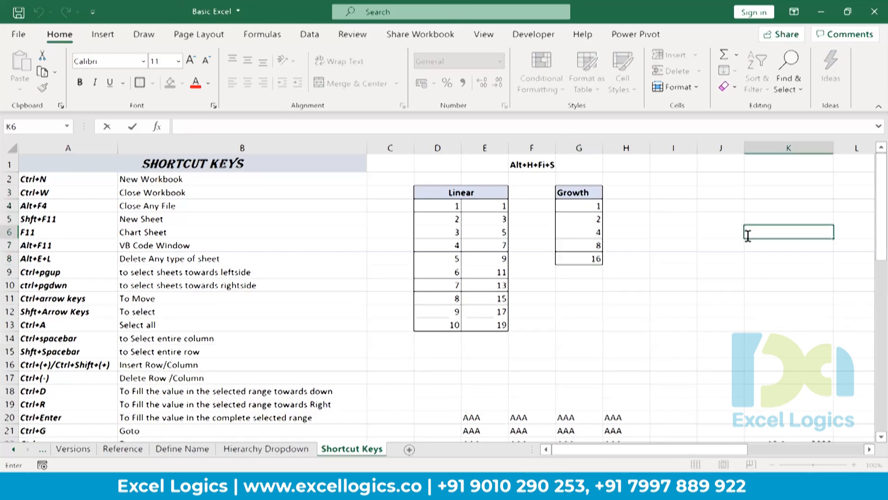
key(Right)
key(Right)
key(Right)
key(Right)
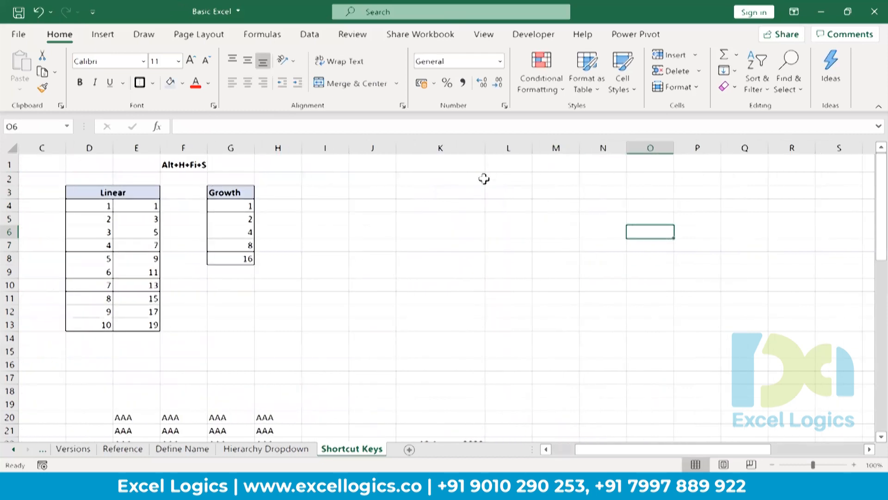
drag(485, 149, 449, 150)
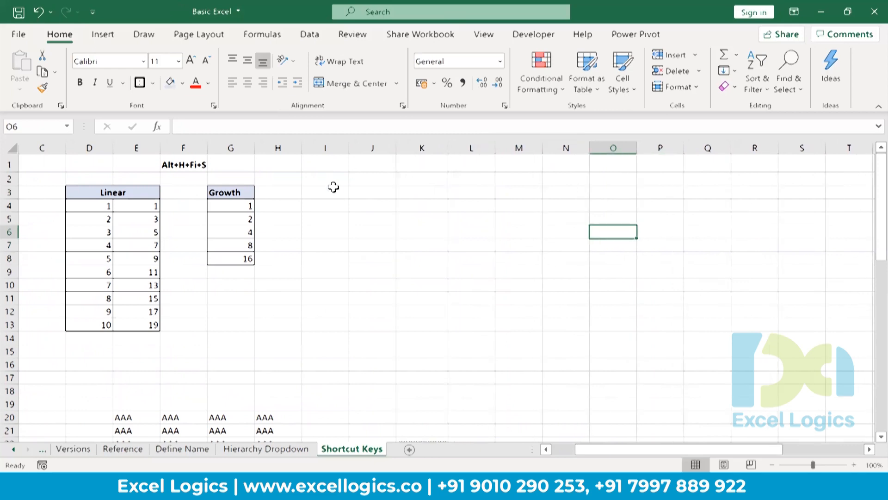
Step: Merge and center I3:M3 and enter the bold heading Autofill in it
drag(338, 191, 506, 194)
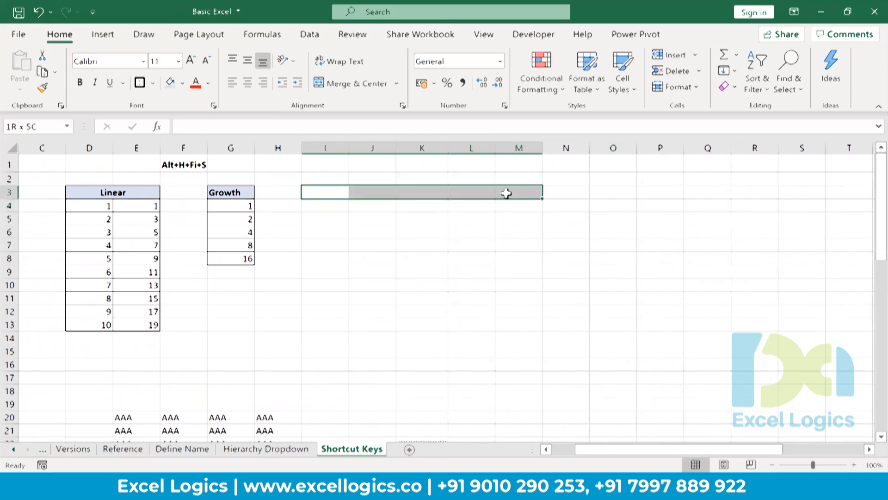
key(alt+h)
text(mc)
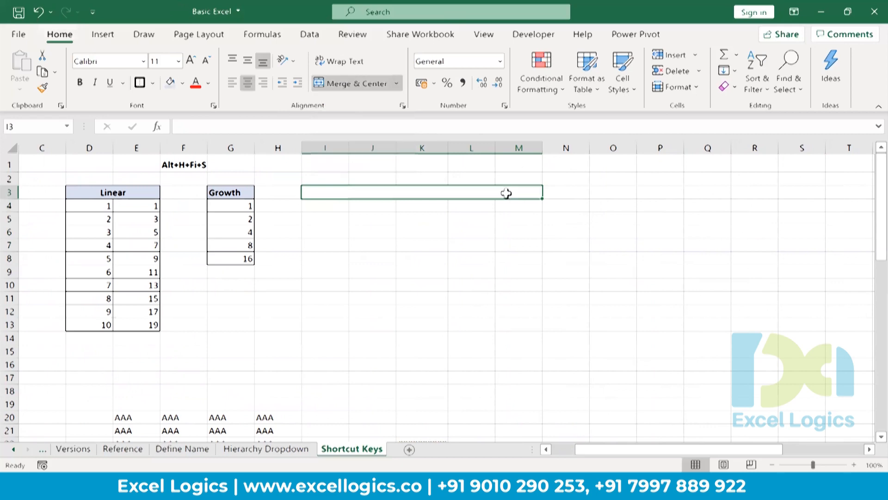
text(Autofill)
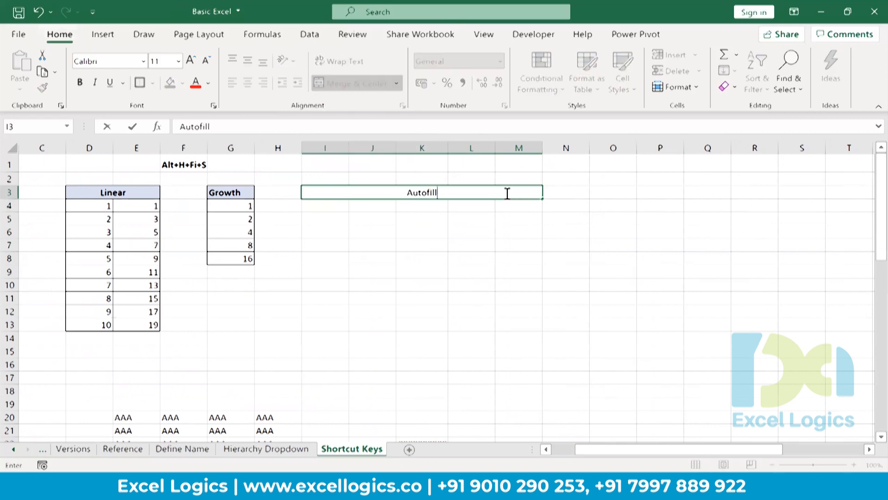
key(Return)
click(507, 193)
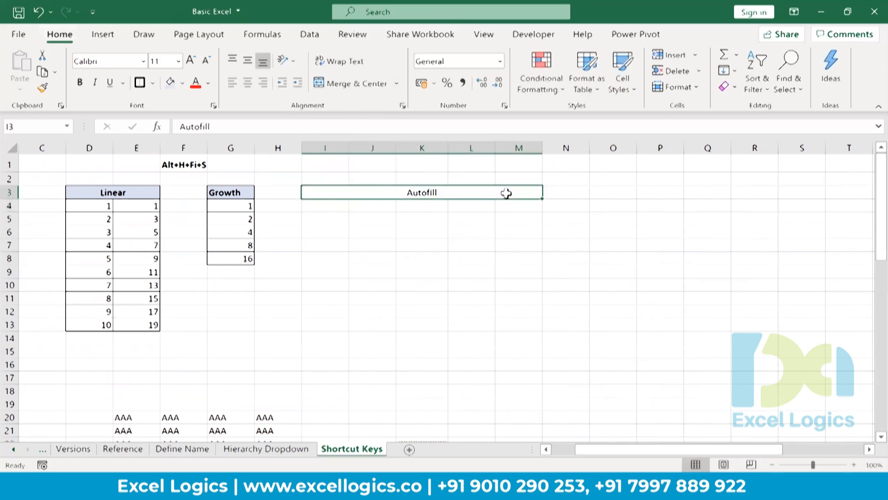
key(ctrl+b)
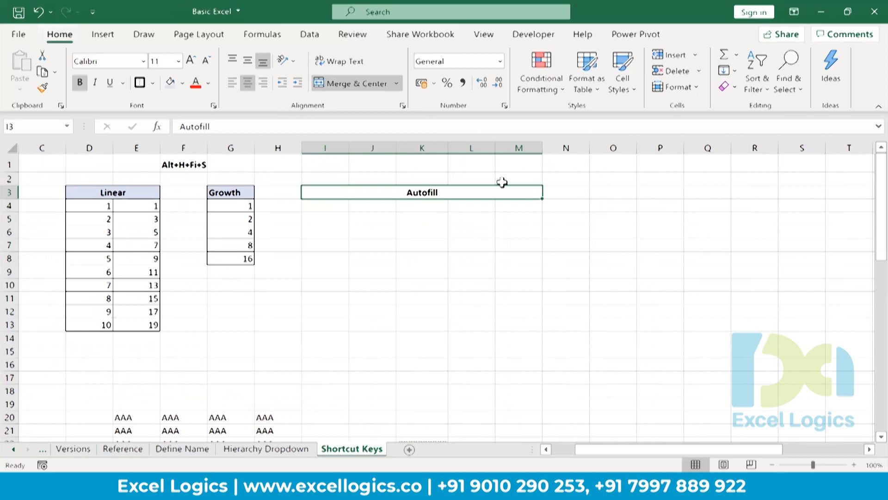
Step: Enter Sun in I4 and select the range I4:I13 as the fill target
click(334, 212)
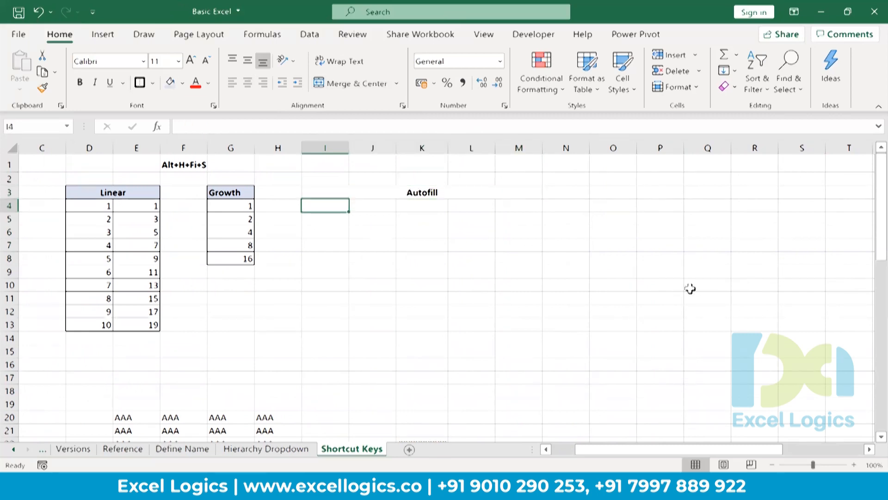
text(Sun)
key(Return)
key(Up)
key(shift+Down)
key(shift+Down)
key(shift+Down)
key(shift+Down)
key(shift+Down)
key(shift+Down)
key(shift+Down)
key(shift+Down)
key(shift+Down)
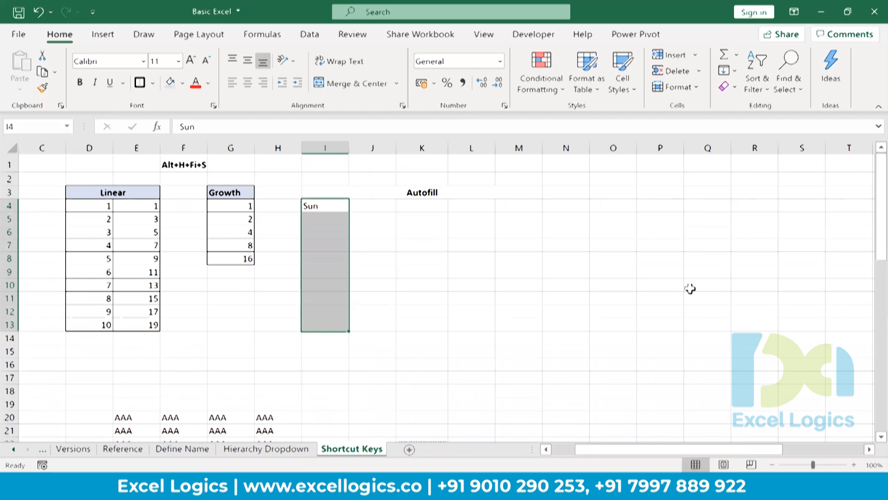
Step: Try to fill I4:I13 down the column with an AutoFill series, then undo it and clear the range
key(alt+h)
key(m)
key(Escape)
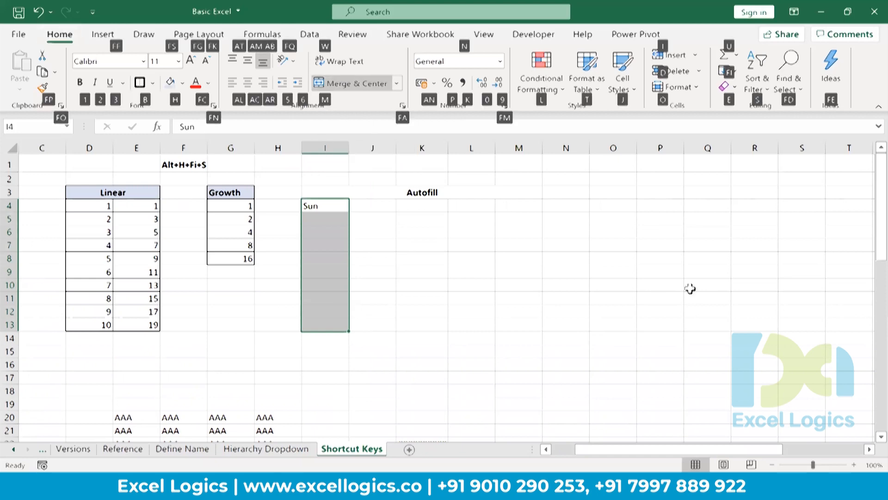
key(f)
key(i)
key(s)
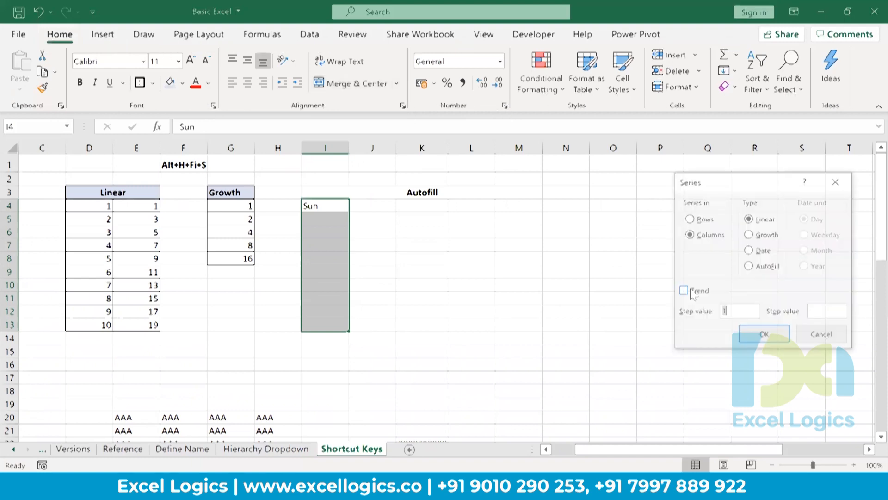
click(761, 269)
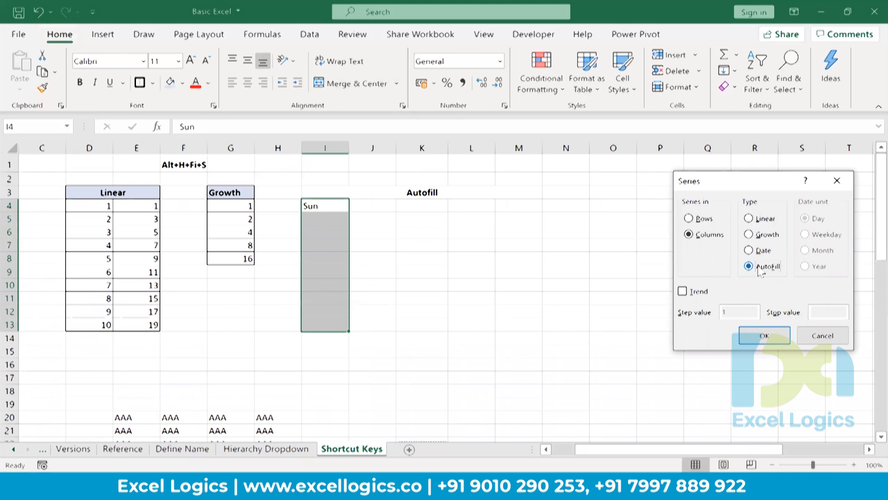
click(766, 334)
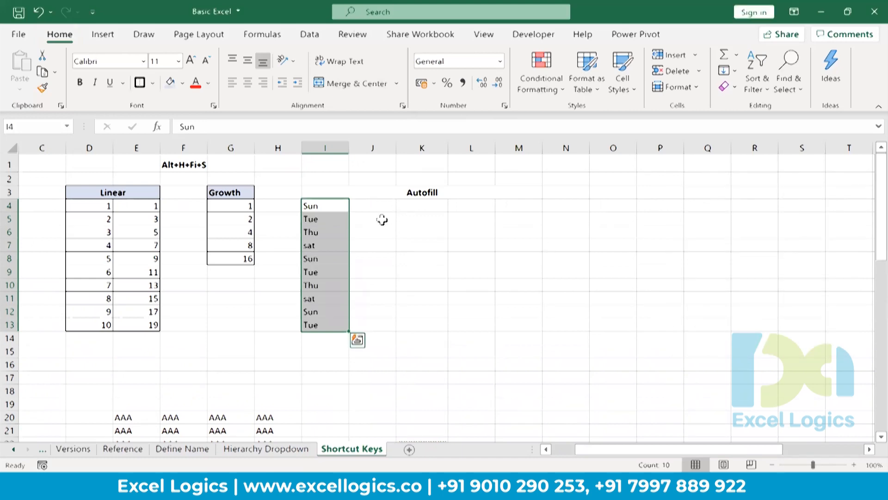
key(ctrl+z)
key(Delete)
Step: Delete the custom list Sun, Tue, Thu, sat in the advanced options and accept the changes
click(19, 33)
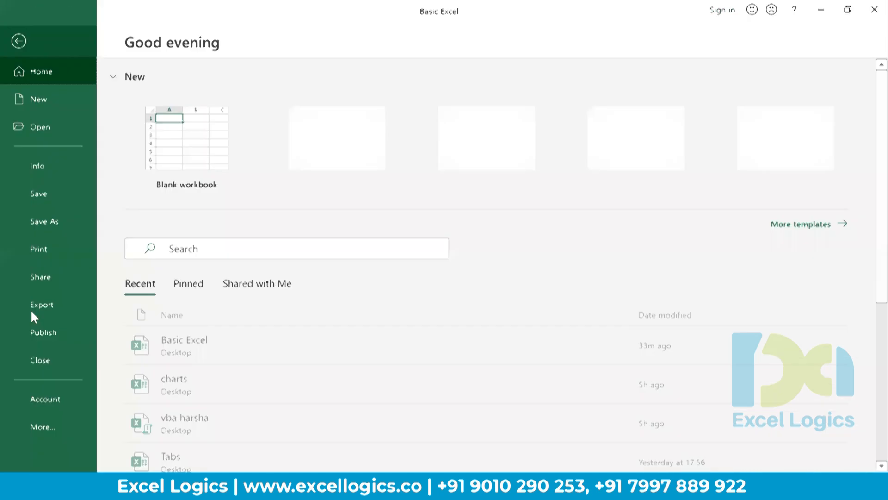
click(52, 423)
click(147, 459)
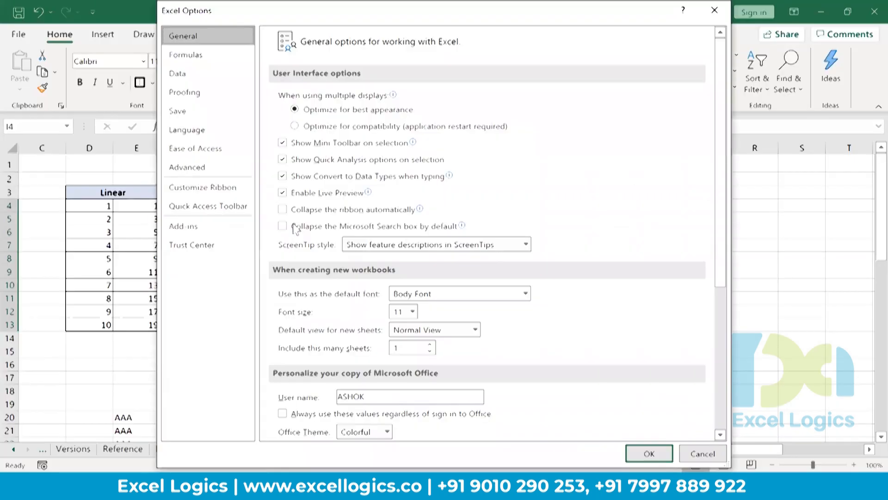
click(187, 167)
drag(720, 112, 723, 411)
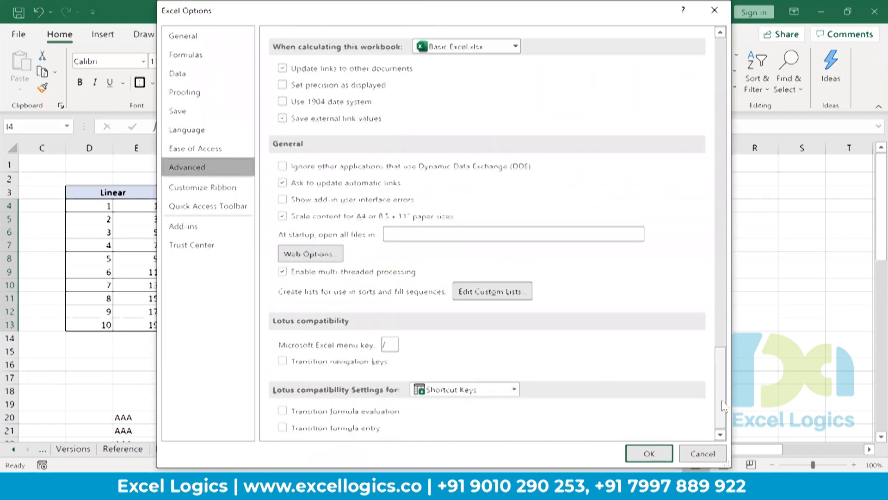
click(491, 291)
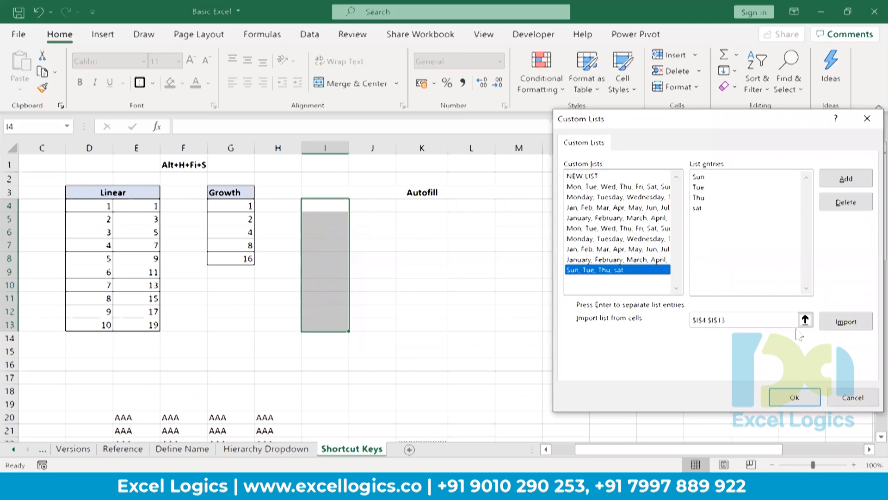
click(843, 207)
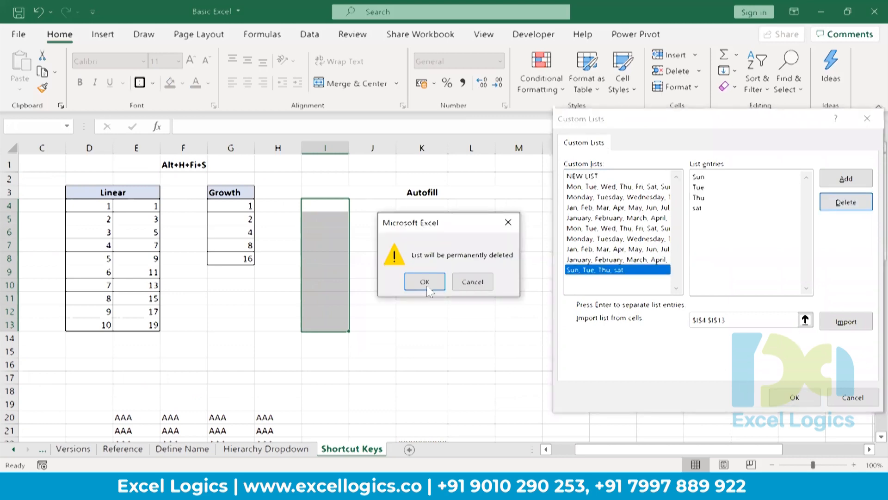
click(427, 288)
click(790, 399)
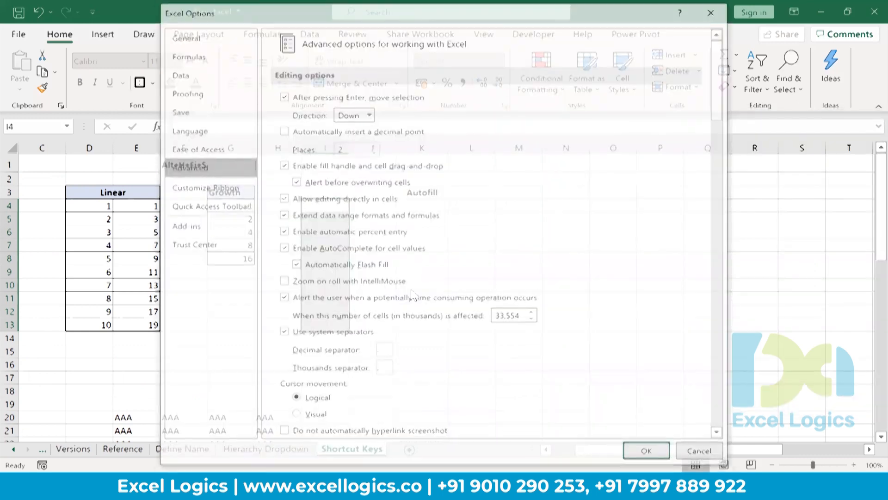
click(646, 450)
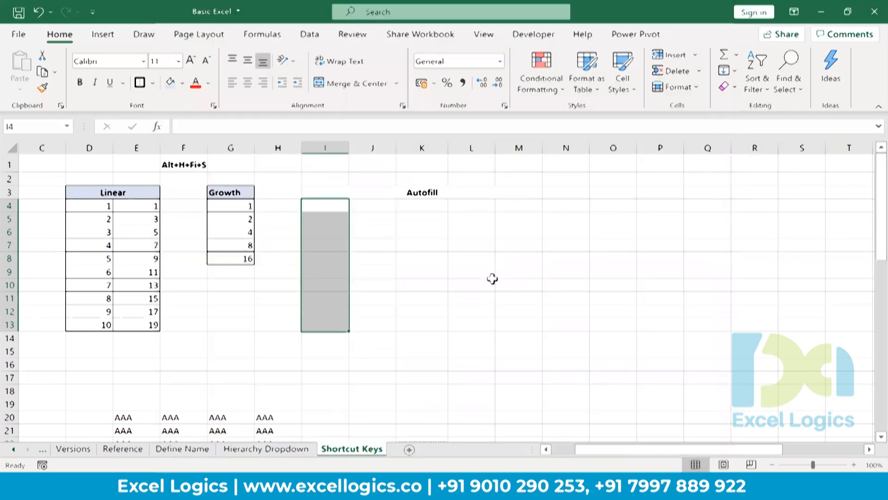
Step: Enter Sun in cell I4 under the Autofill heading
click(339, 203)
text(Sun)
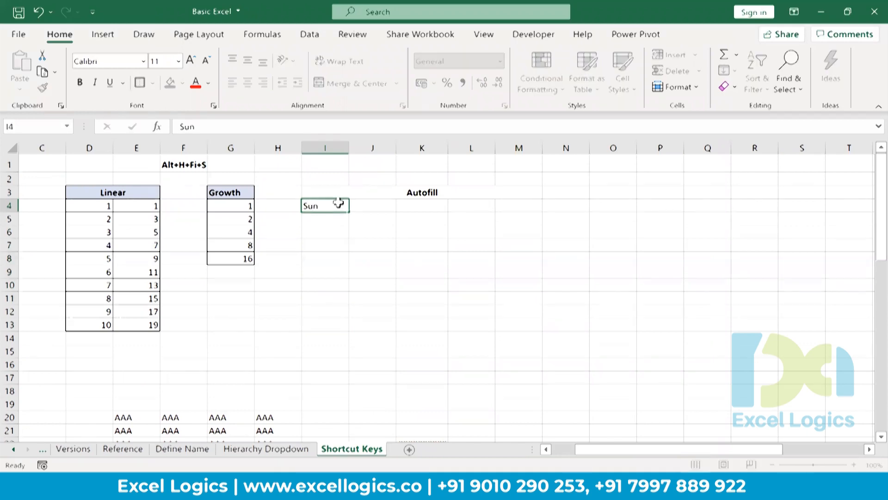
key(Return)
Step: Fill I4:I13 down the column from Sun with an AutoFill-type series
key(Up)
key(shift+Down)
key(shift+Down)
key(shift+Down)
key(shift+Down)
key(shift+Down)
key(shift+Down)
key(shift+Down)
key(shift+Down)
key(shift+Down)
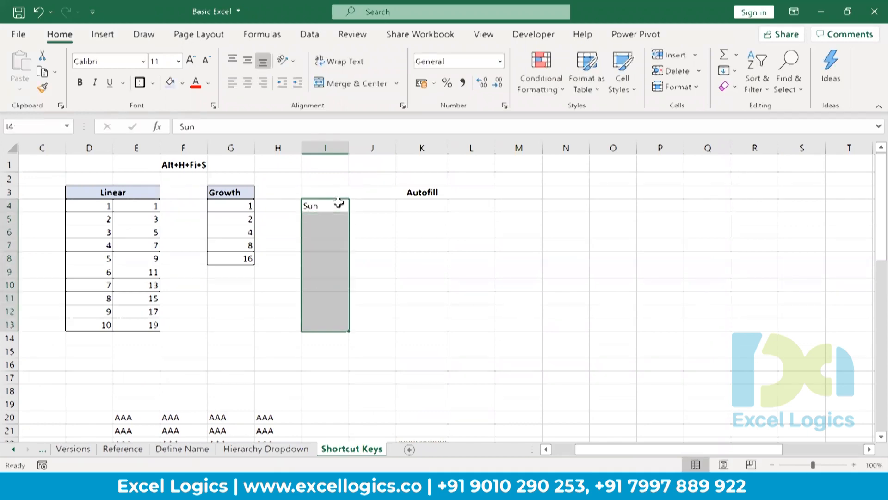
key(alt+h)
key(f)
key(i)
key(s)
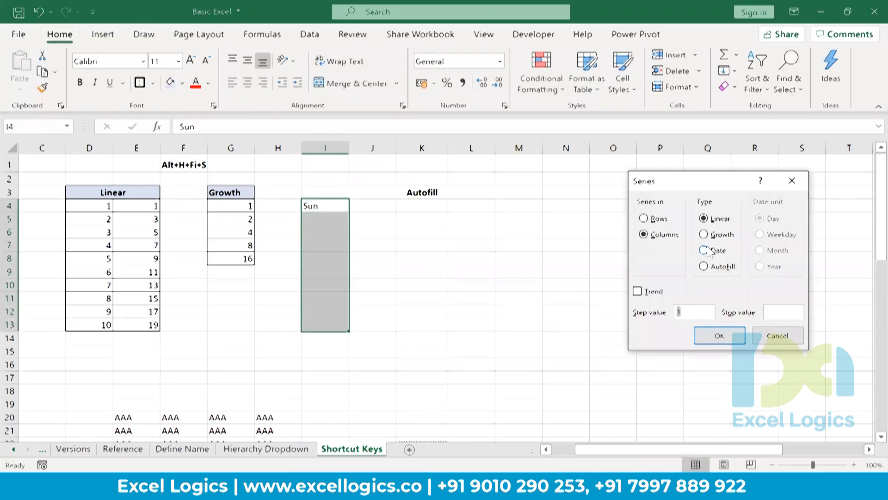
click(707, 271)
click(724, 336)
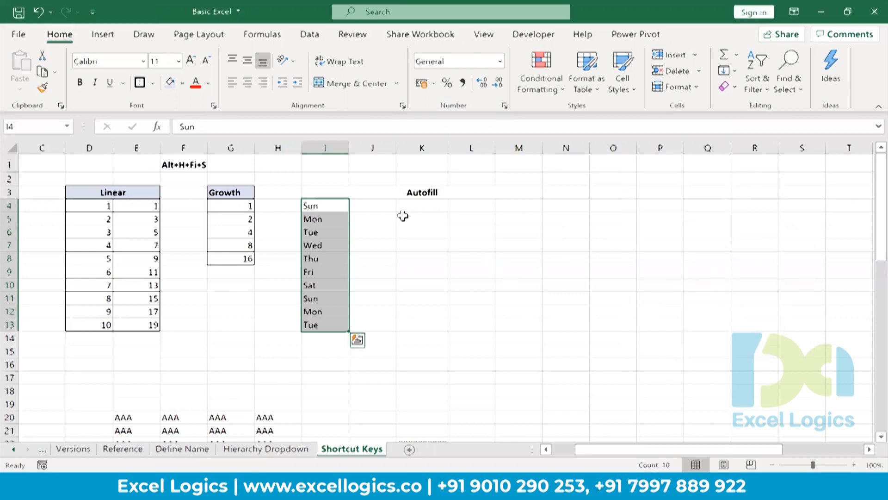
Step: Enter Jan in cell J4 as the start of a month series
click(385, 207)
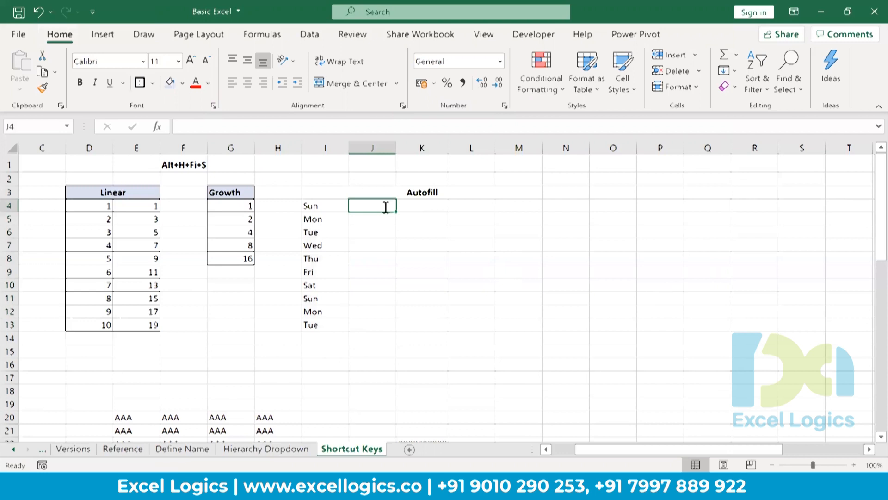
text(JAn)
key(Return)
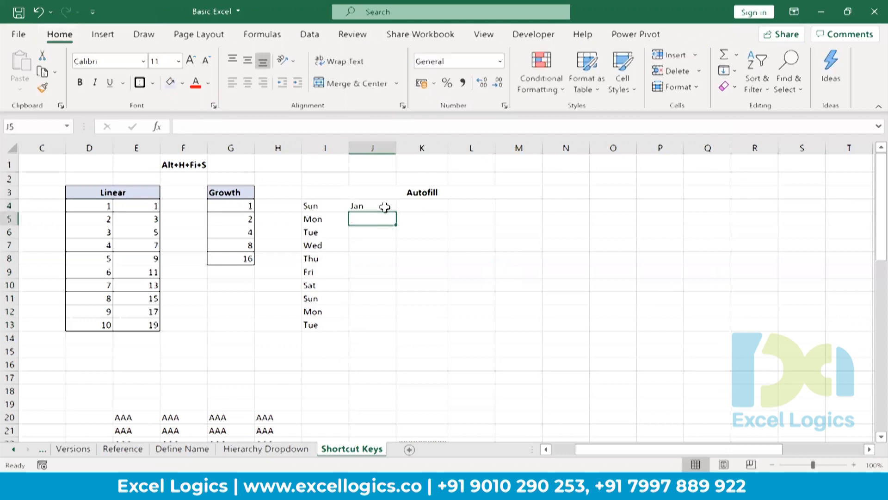
Step: Fill J4:J13 down the column from Jan with an AutoFill-type series
key(Up)
key(shift+Down)
key(shift+Down)
key(shift+Down)
key(shift+Down)
key(shift+Down)
key(shift+Down)
key(shift+Down)
key(shift+Down)
key(shift+Down)
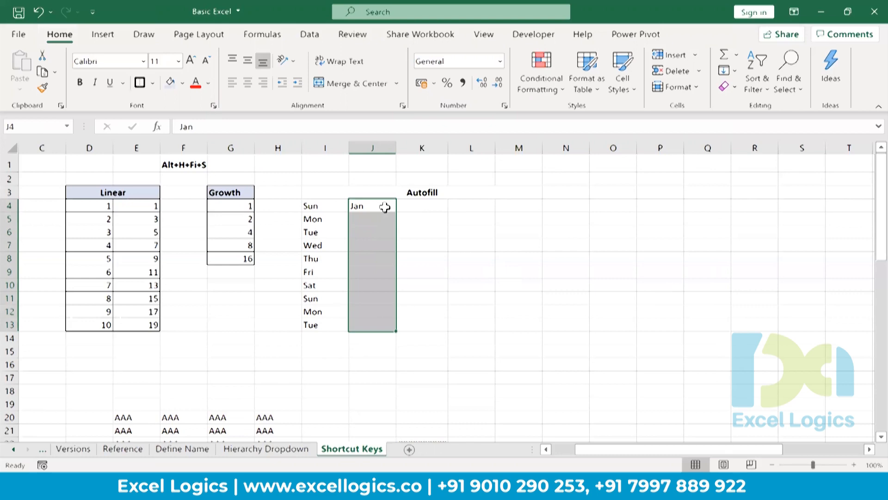
key(alt+h)
key(f)
key(i)
key(s)
click(703, 266)
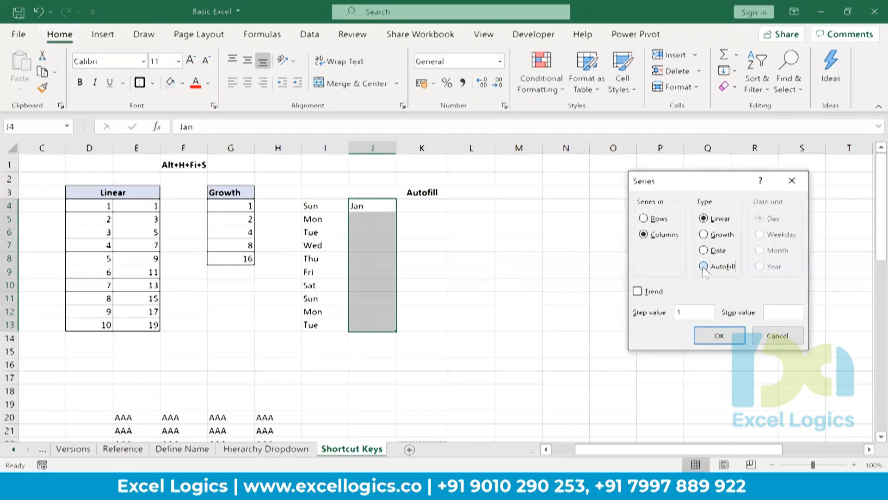
click(713, 331)
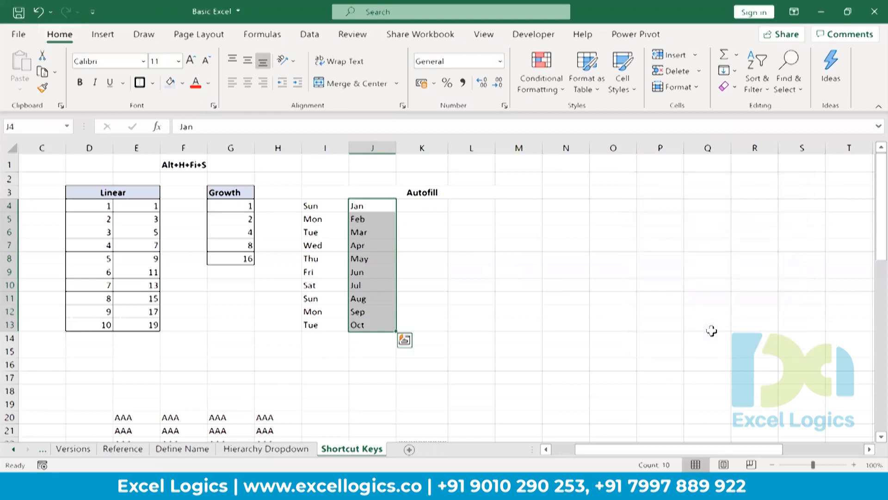
Step: Enter the letter a in cell K4 as a trial start value
click(432, 209)
text(a)
key(Return)
Step: Try to fill K4:K13 down the column from a with an AutoFill-type series, then clear the range
click(431, 208)
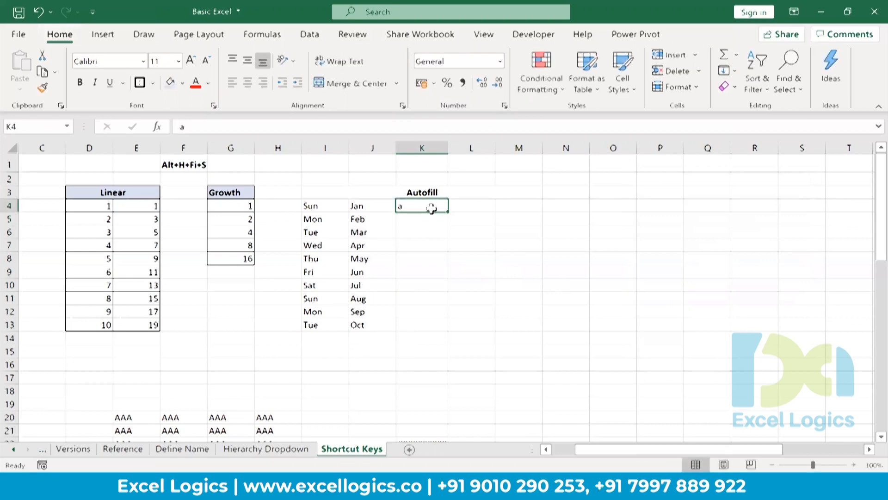
key(shift+Down)
key(shift+Down)
key(shift+Down)
key(shift+Down)
key(shift+Down)
key(shift+Down)
key(shift+Down)
key(shift+Down)
key(shift+Down)
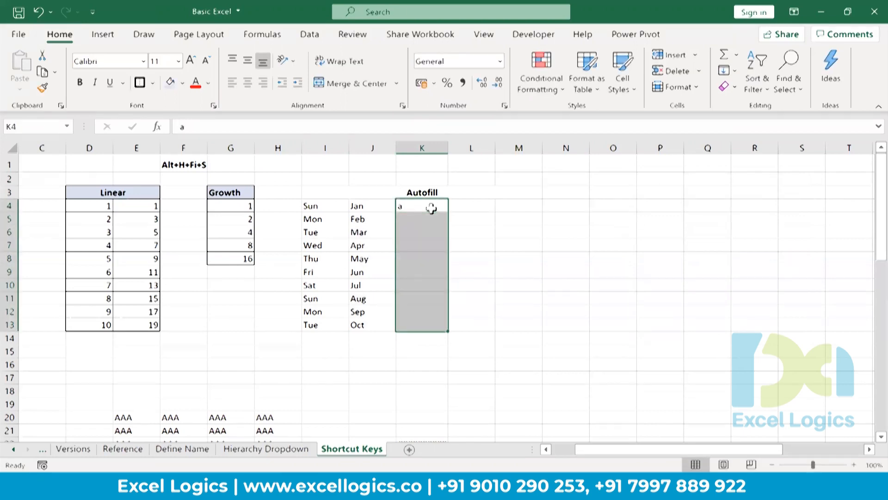
key(alt+h)
key(f)
key(i)
key(s)
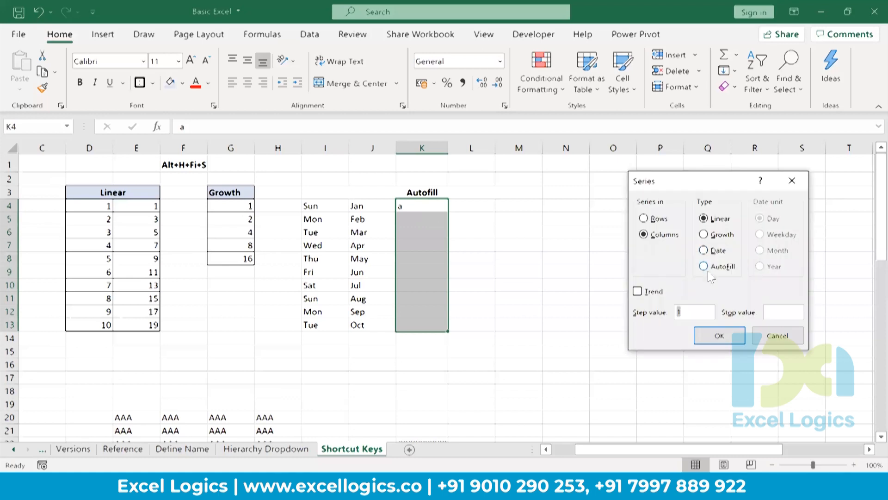
click(704, 266)
click(725, 342)
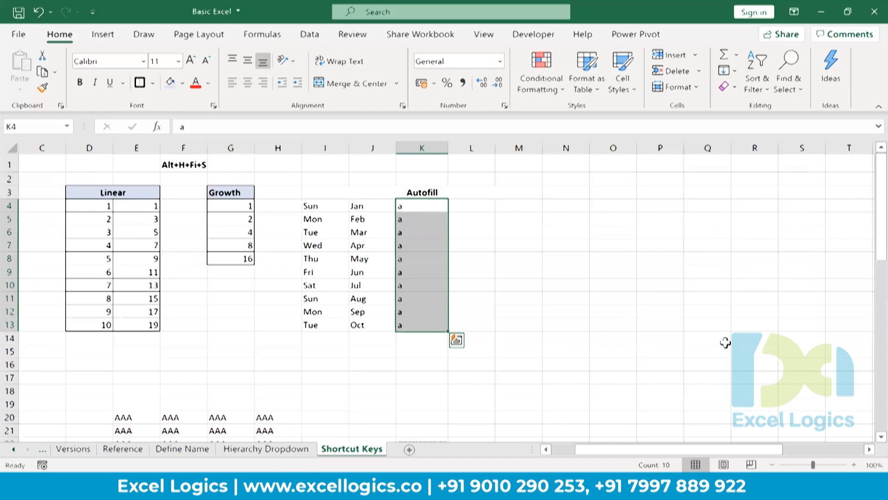
key(Delete)
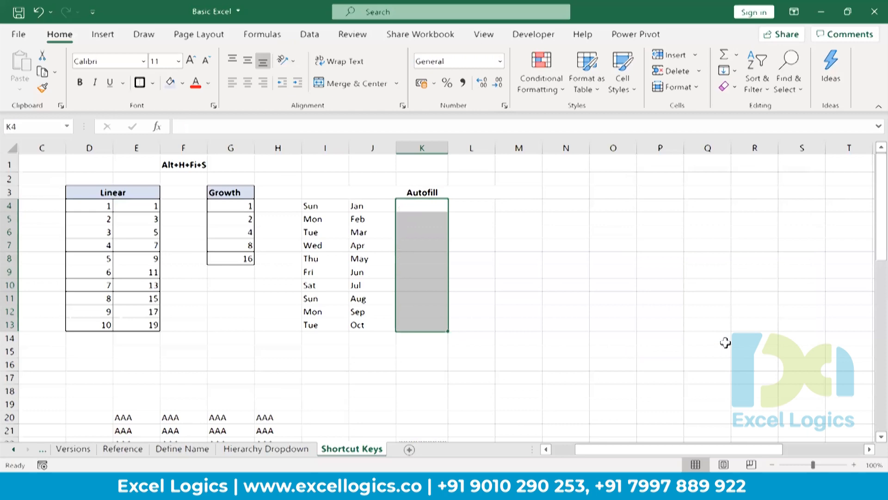
click(595, 280)
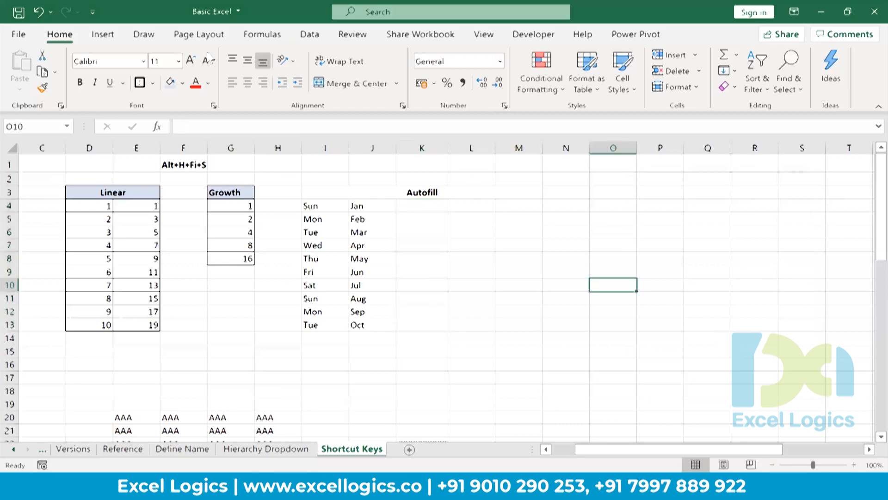
Step: Add a custom list with the entries Sun, Tue, Thu, Sat in the advanced options and accept the changes
click(29, 40)
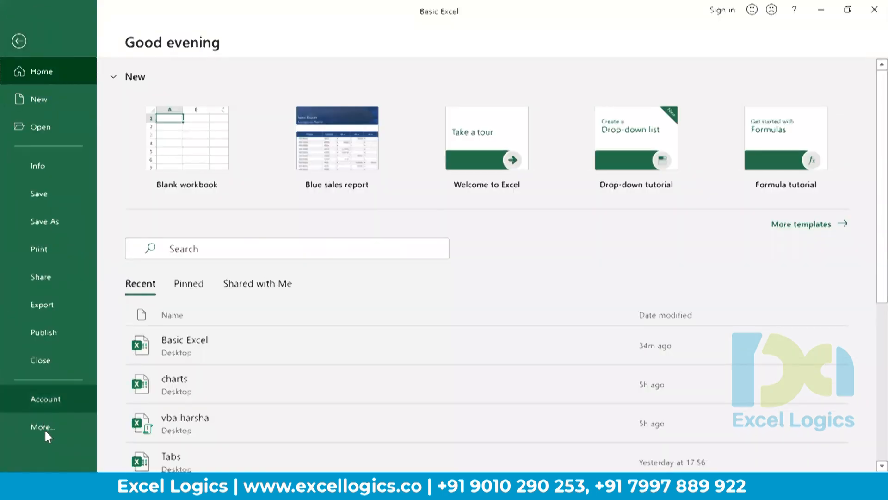
click(45, 429)
click(147, 465)
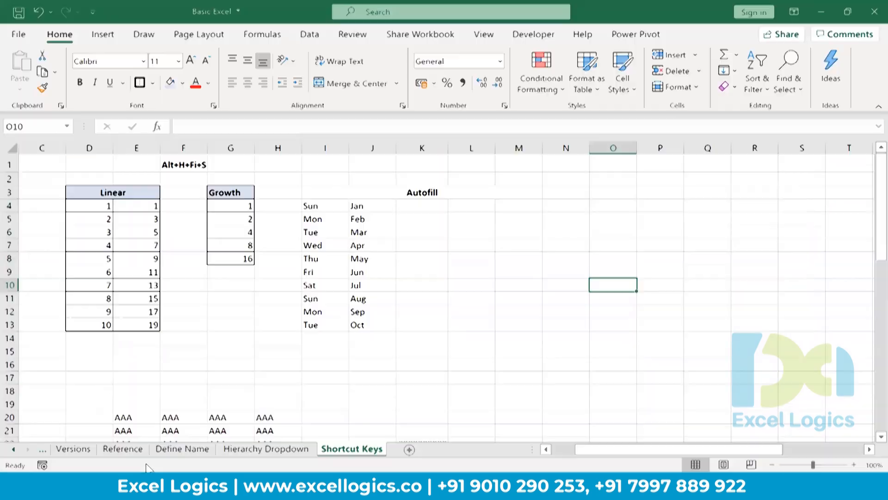
click(201, 170)
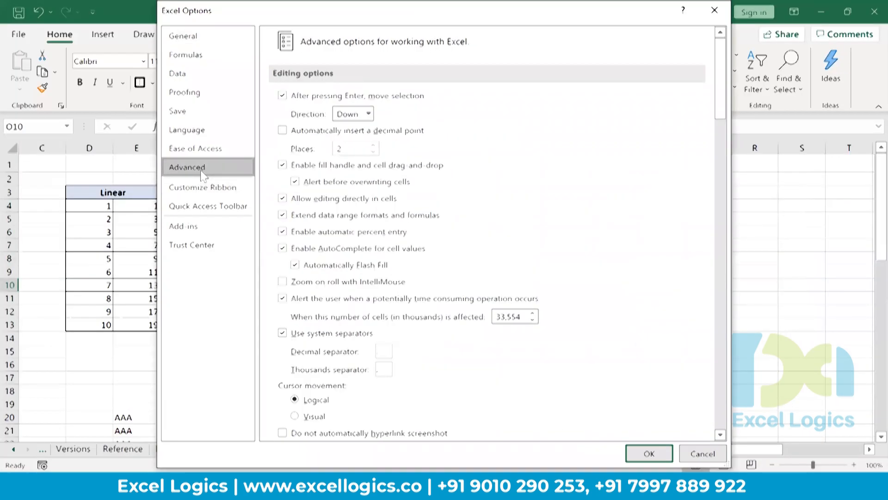
scroll(714, 269, down, 1)
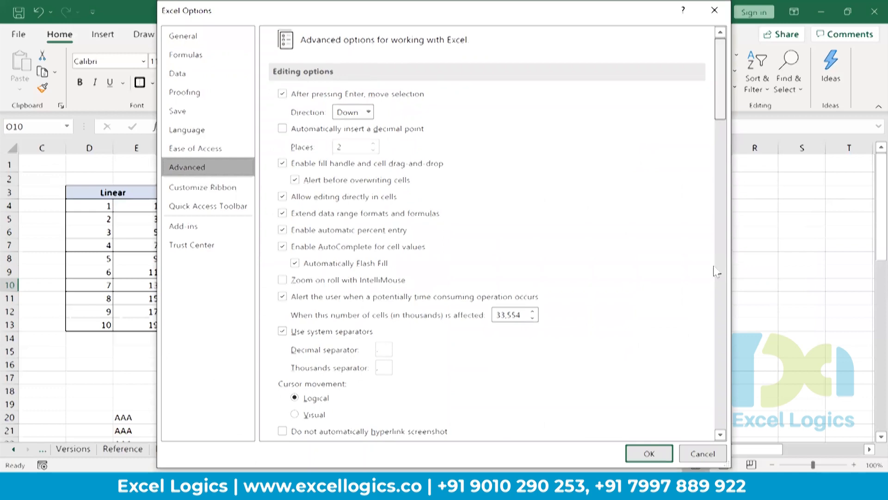
scroll(714, 272, down, 15)
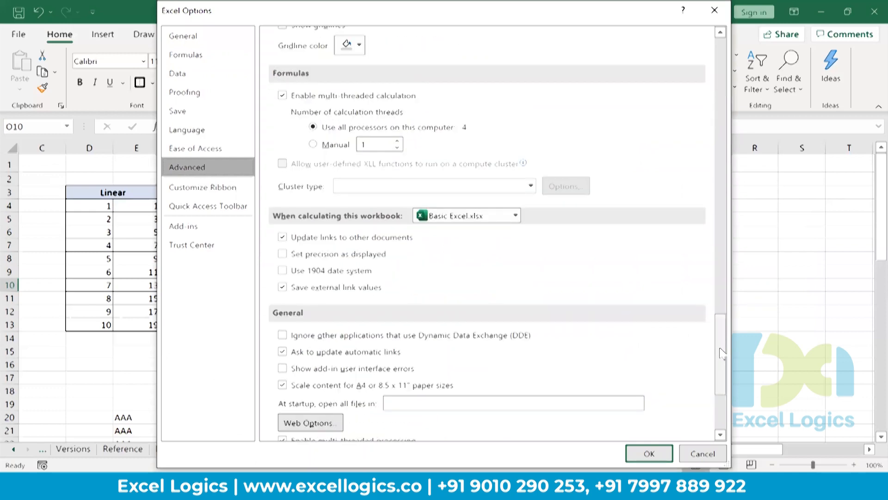
scroll(720, 347, down, 5)
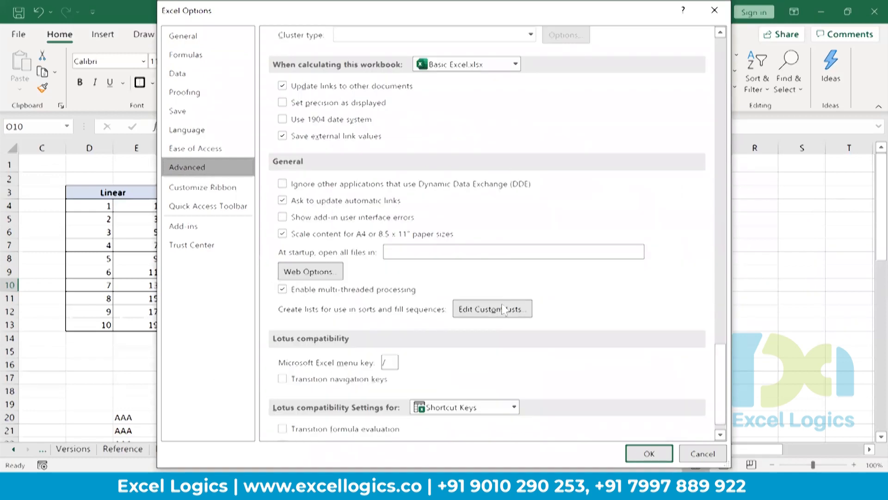
click(506, 308)
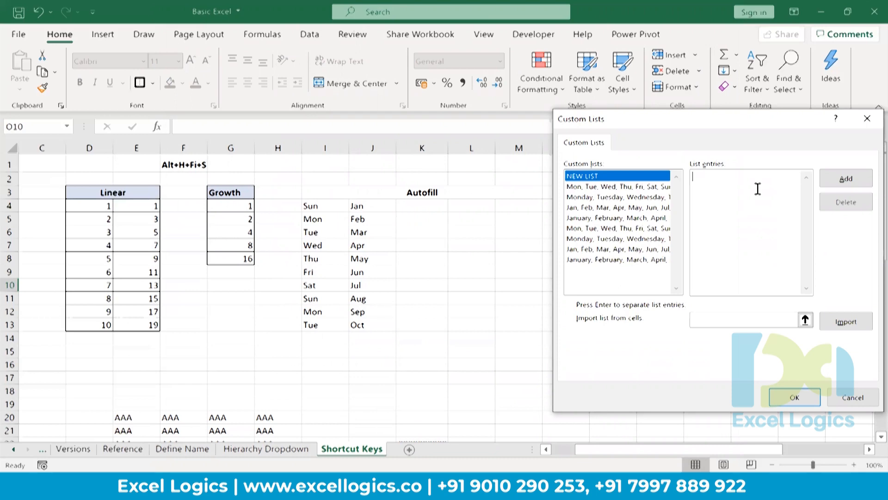
text(Sun,Tue,Thu,Sat)
click(839, 184)
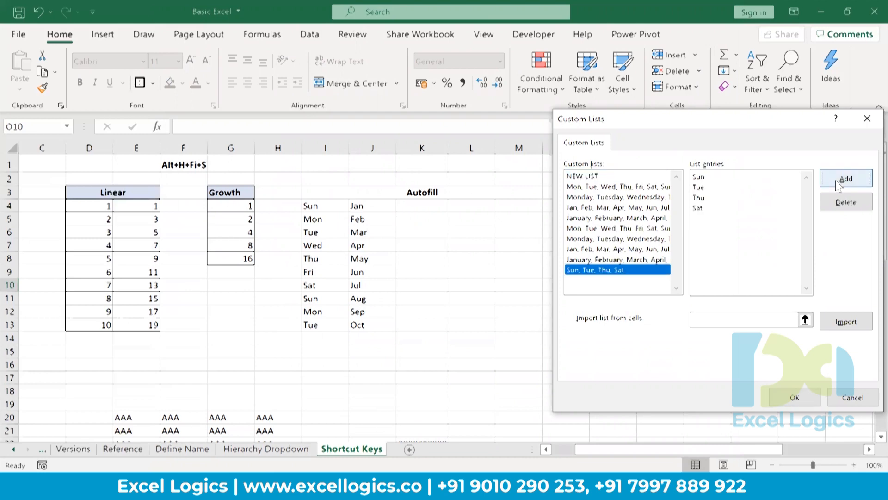
click(795, 397)
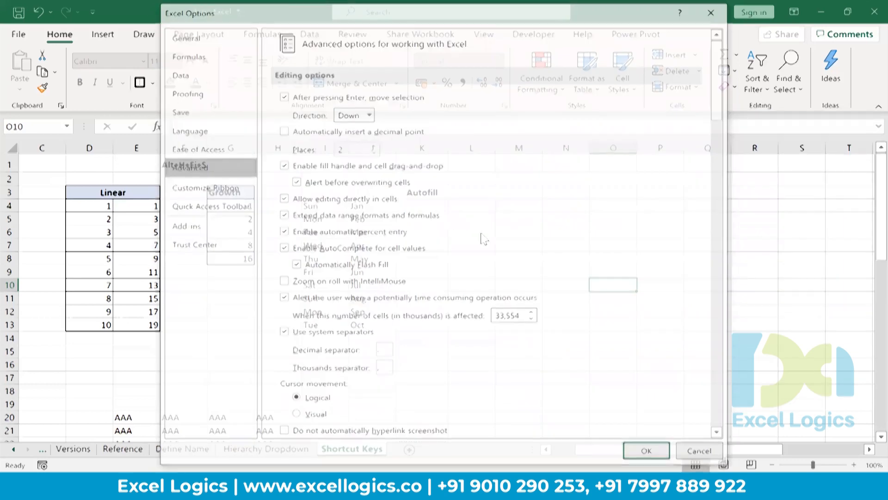
click(646, 450)
Step: Enter sun in cell K4 as the start of the custom-list series
click(423, 209)
text(sun)
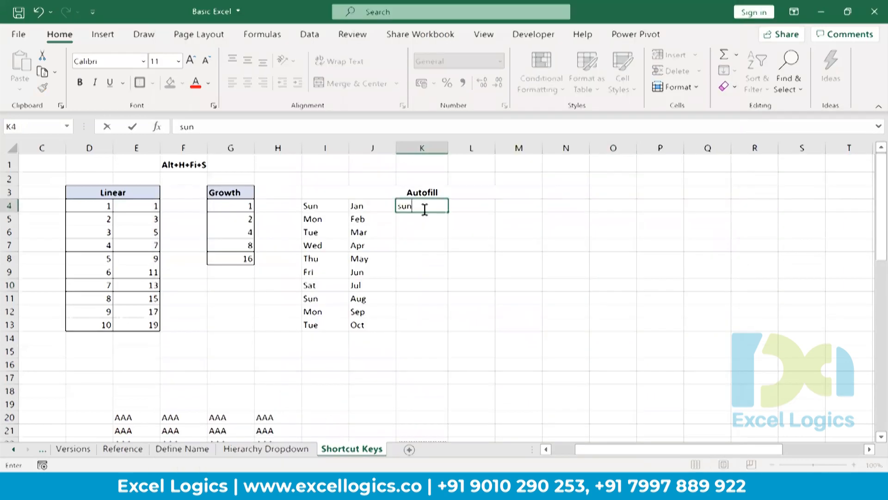
key(Return)
Step: Fill K4:K13 down the column from sun with an AutoFill-type series based on the custom list
click(423, 210)
key(shift+Down)
key(shift+Down)
key(shift+Down)
key(shift+Down)
key(shift+Down)
key(shift+Down)
key(shift+Down)
key(shift+Down)
key(shift+Down)
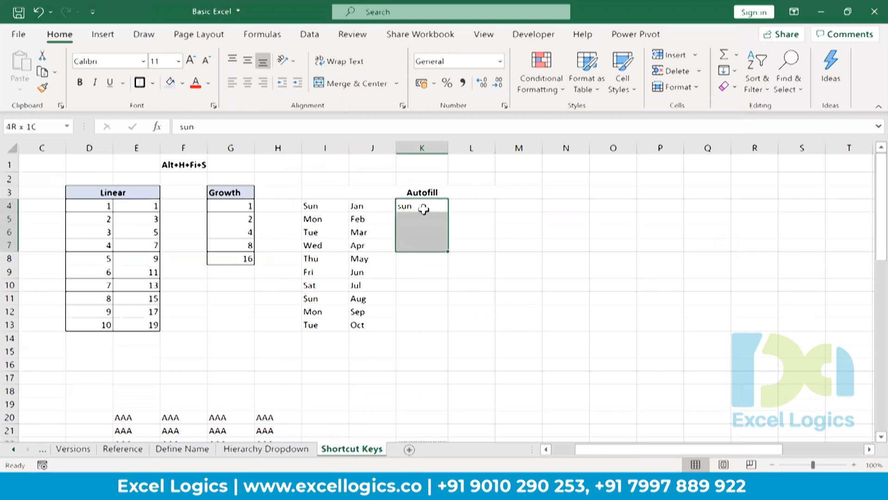
key(alt+h)
key(f)
key(i)
key(s)
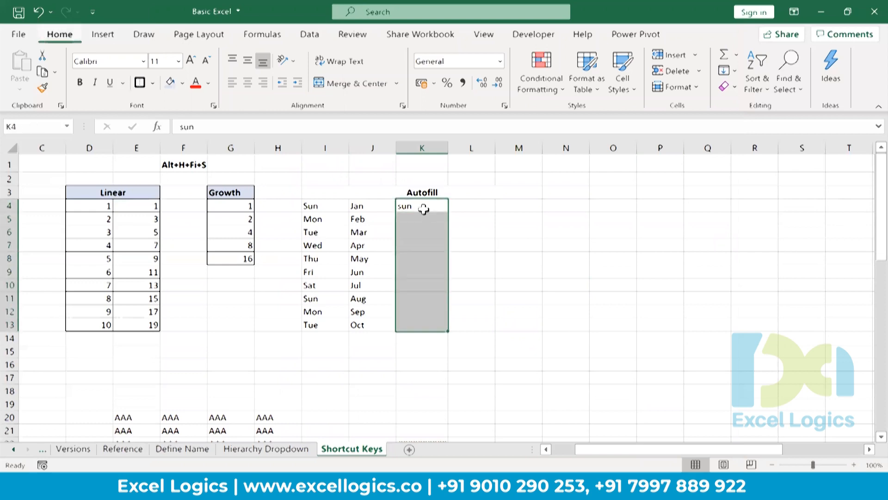
click(703, 268)
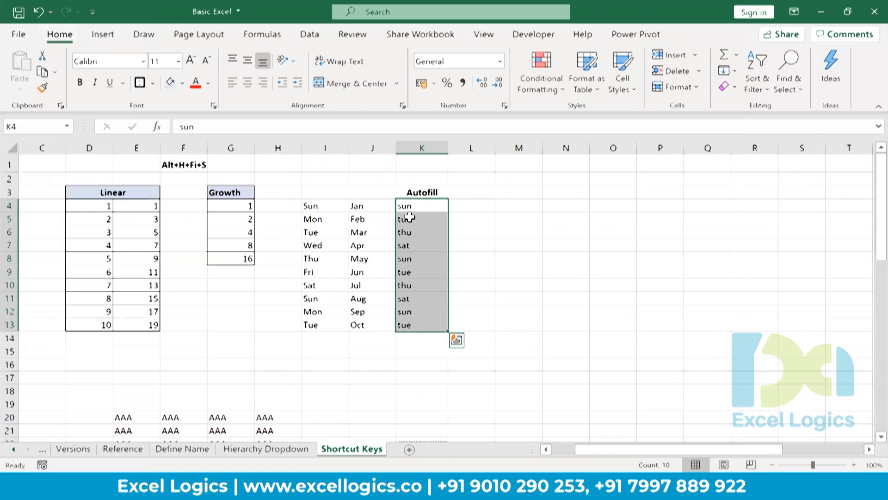
Step: Enter Sun in cell L4 and Mon in cell L5 as the start of another day series
click(465, 210)
text(Sun)
key(Return)
text(Mon)
key(Return)
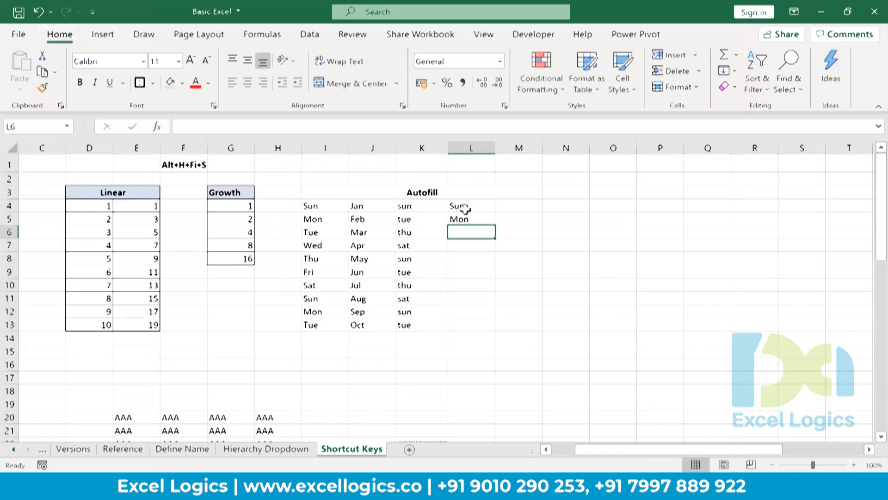
Step: Fill L4:L13 down the column from Sun and Mon with an AutoFill-type series
key(Up)
key(Up)
key(shift+Down)
key(shift+Down)
key(shift+Down)
key(shift+Down)
key(shift+Down)
key(shift+Down)
key(shift+Down)
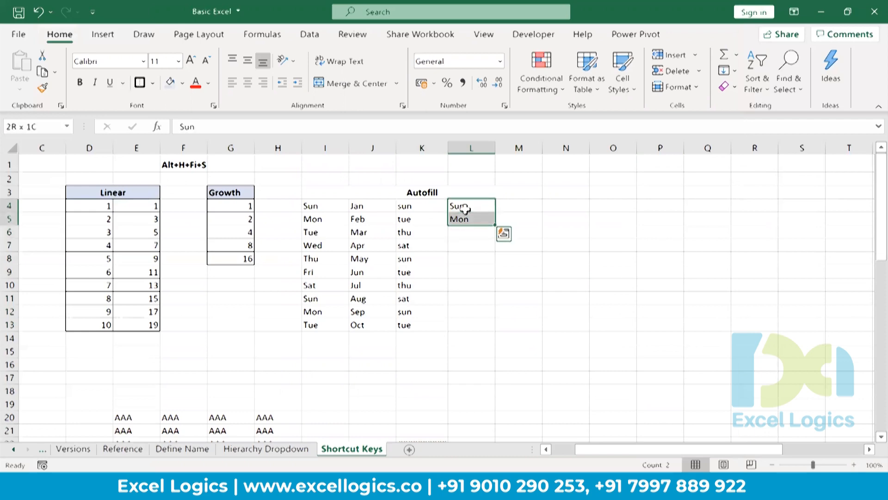
key(shift+Down)
key(shift+Down)
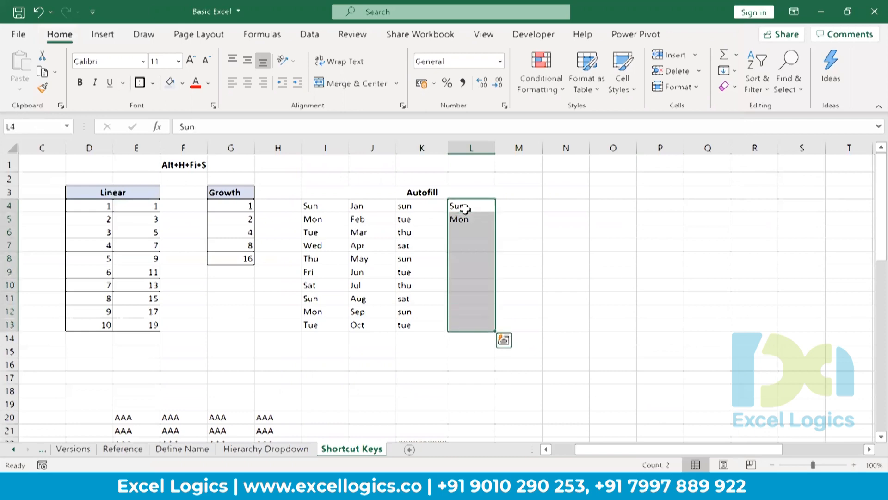
key(alt)
key(f)
key(i)
key(s)
click(713, 266)
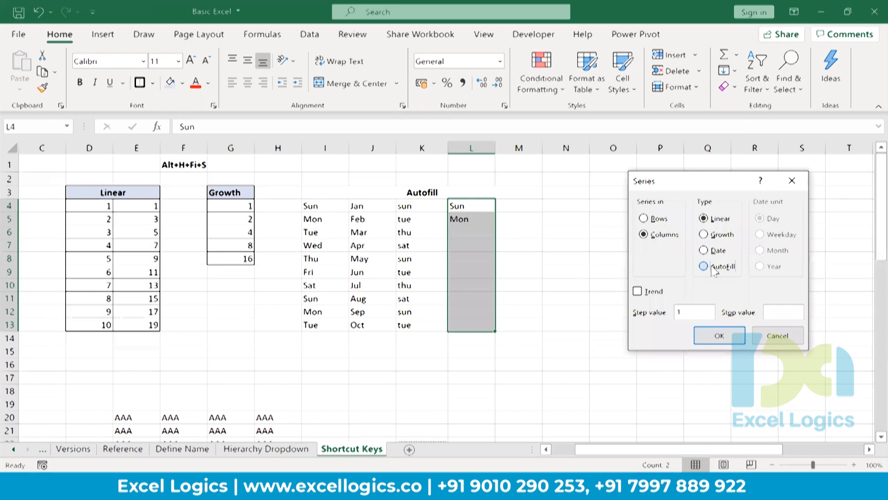
click(715, 346)
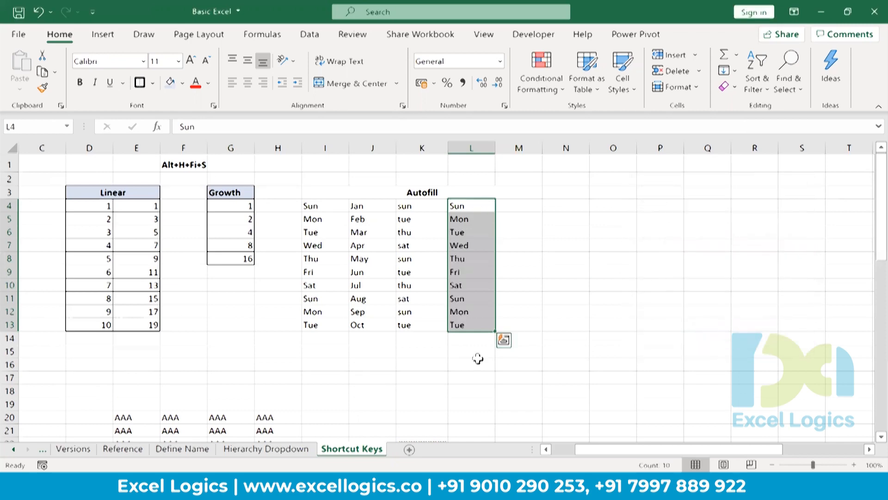
Step: Enter name1 in cell M4 as the start of a numbered text series
click(518, 203)
text(name1)
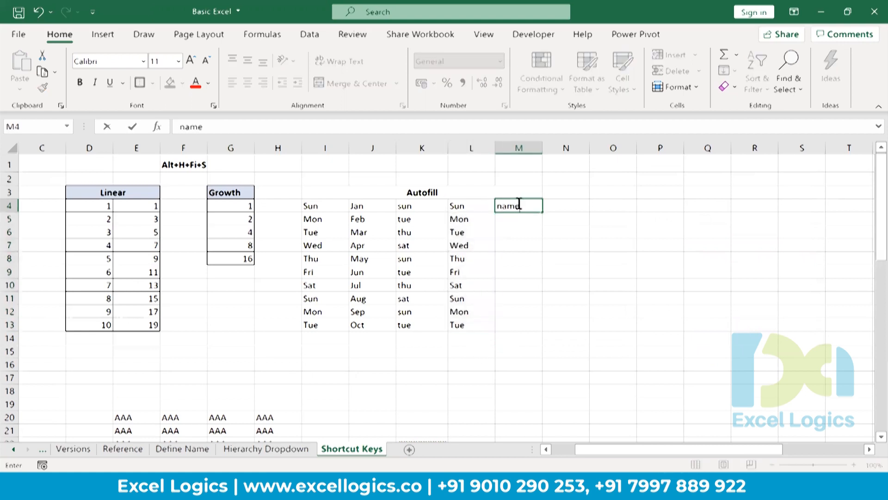
key(Return)
Step: Fill M4:M13 down the column from name1 with an AutoFill-type series
key(Up)
key(shift+Down)
key(shift+Down)
key(shift+Down)
key(shift+Down)
key(shift+Down)
key(shift+Down)
key(shift+Down)
key(shift+Down)
key(shift+Down)
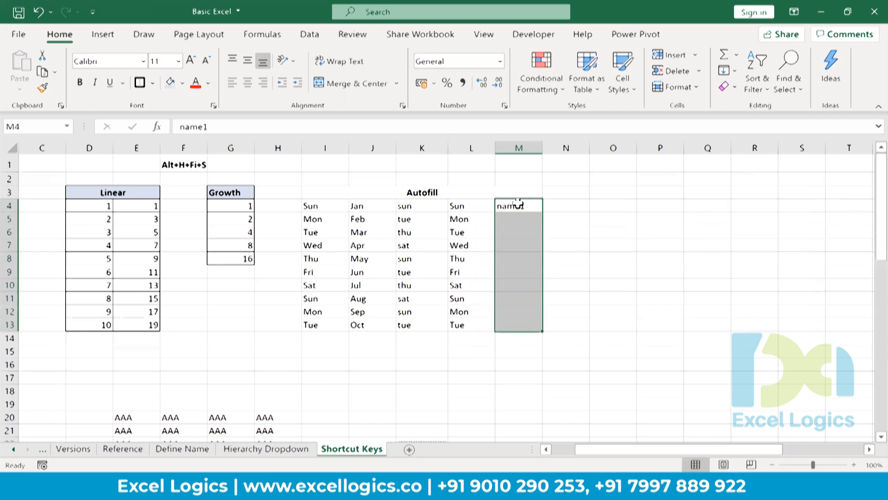
key(alt+h)
key(f)
key(i)
key(s)
click(714, 272)
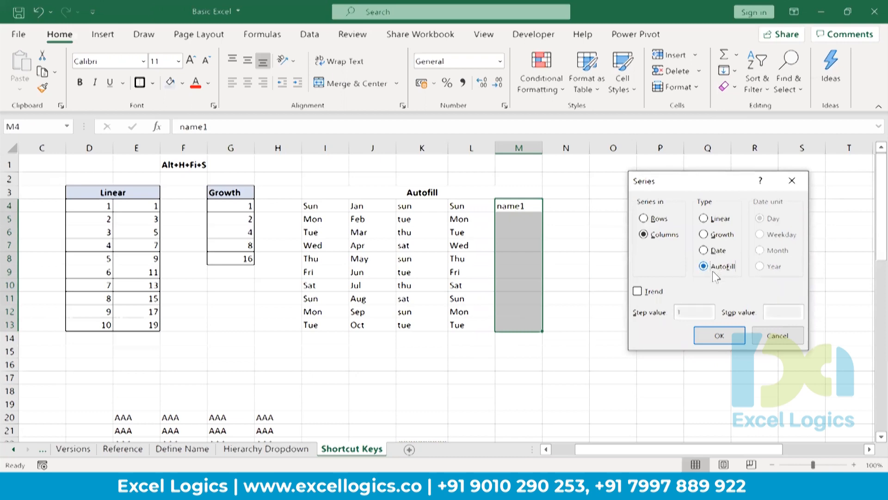
click(718, 334)
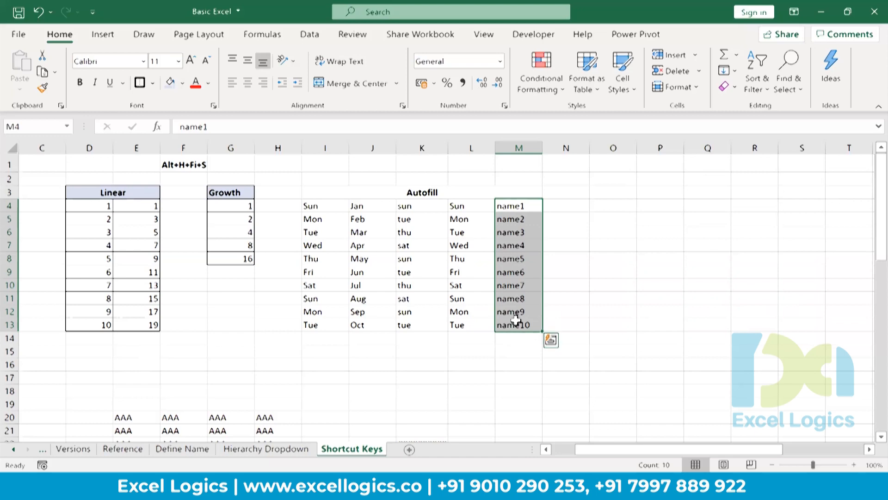
Step: Permanently delete the custom list Sun, Tue, Thu, Sat through the custom lists in the advanced options
click(443, 220)
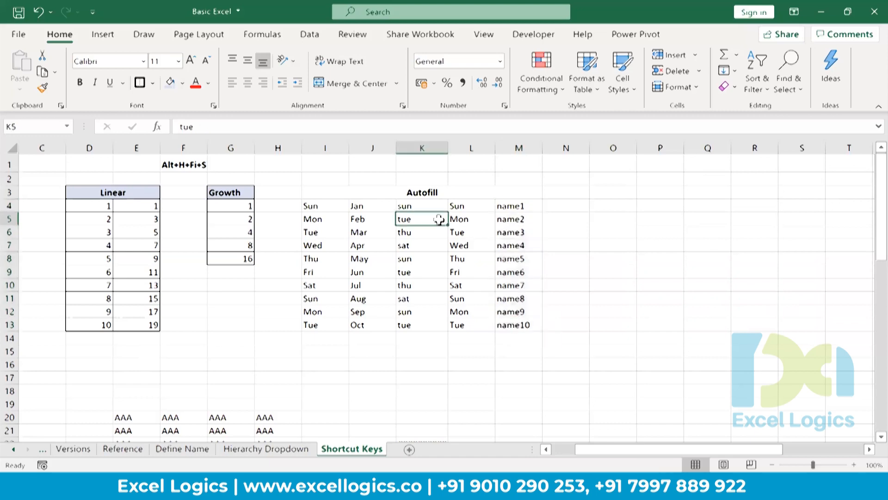
click(14, 40)
click(51, 432)
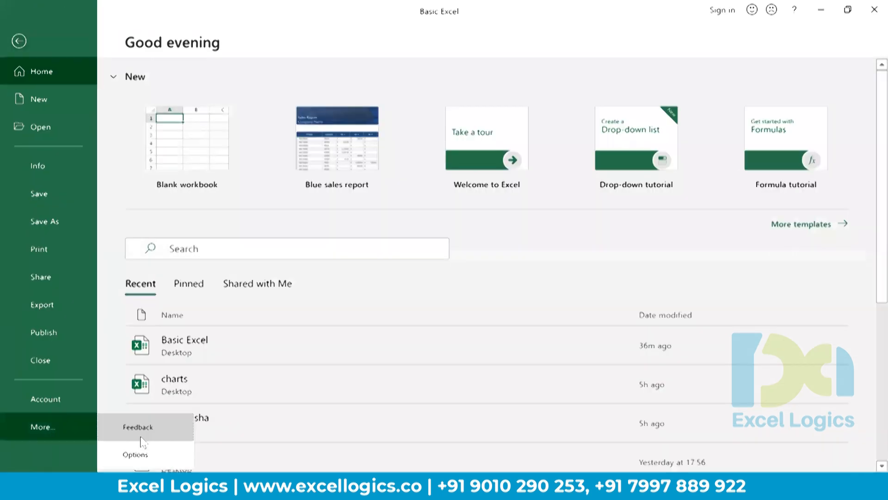
click(148, 455)
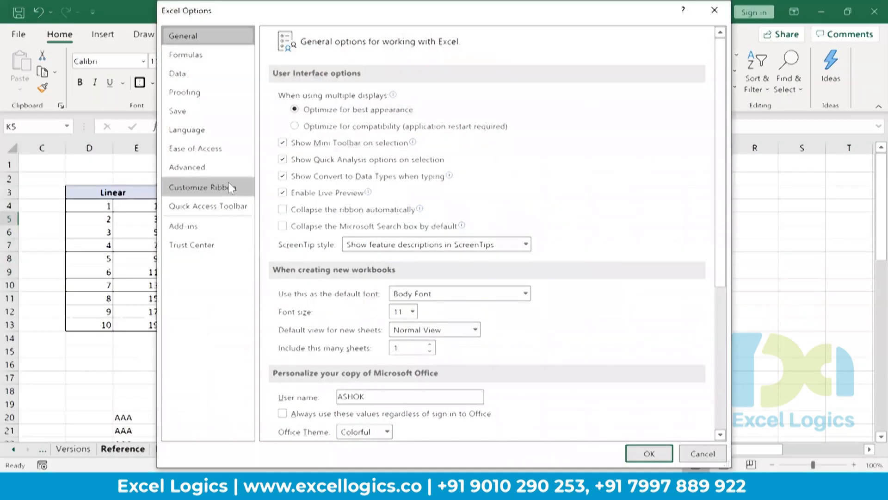
click(219, 173)
drag(720, 112, 725, 391)
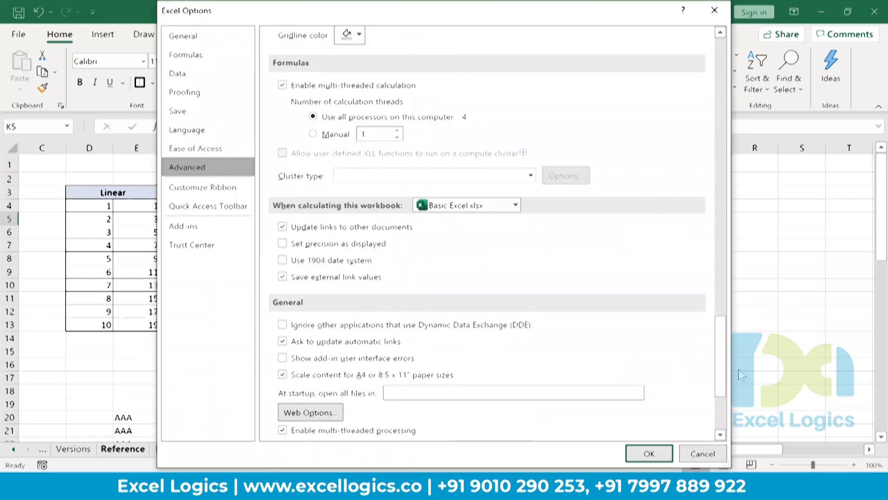
drag(720, 356, 720, 385)
click(470, 305)
click(587, 272)
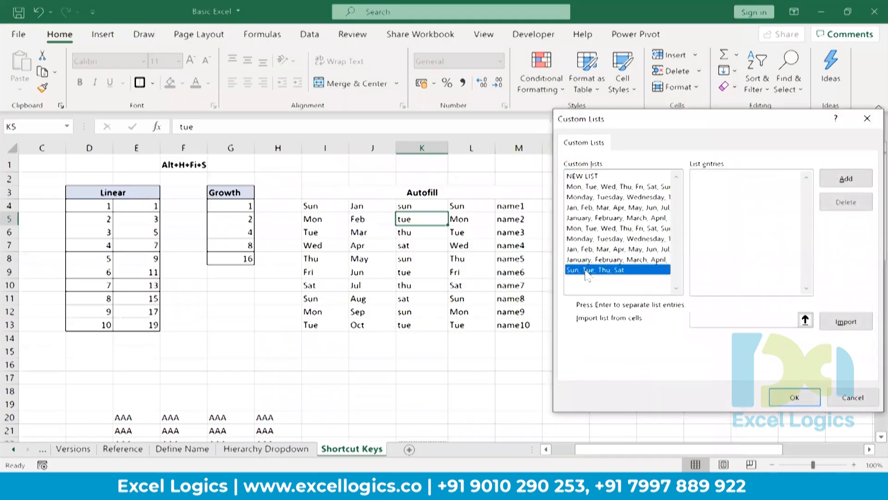
click(846, 203)
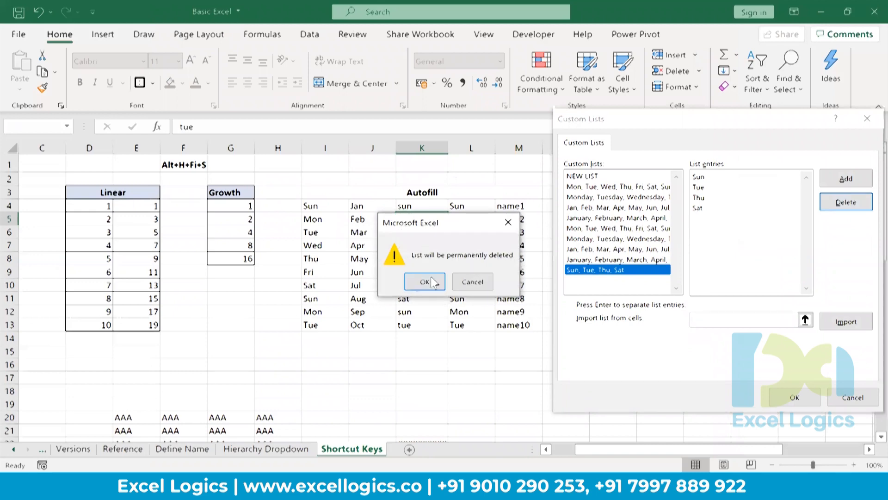
click(418, 289)
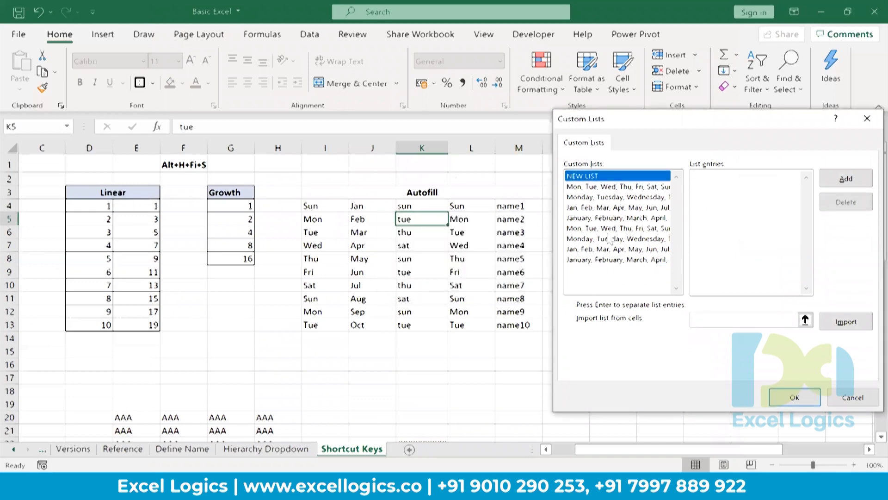
Step: Check whether the built-in day and month custom lists can be deleted, and close the custom lists and options
click(600, 218)
click(600, 239)
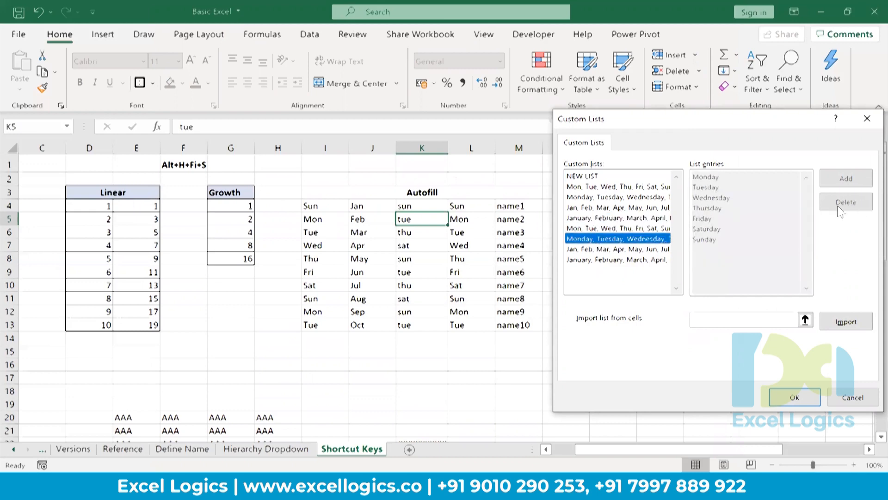
click(637, 197)
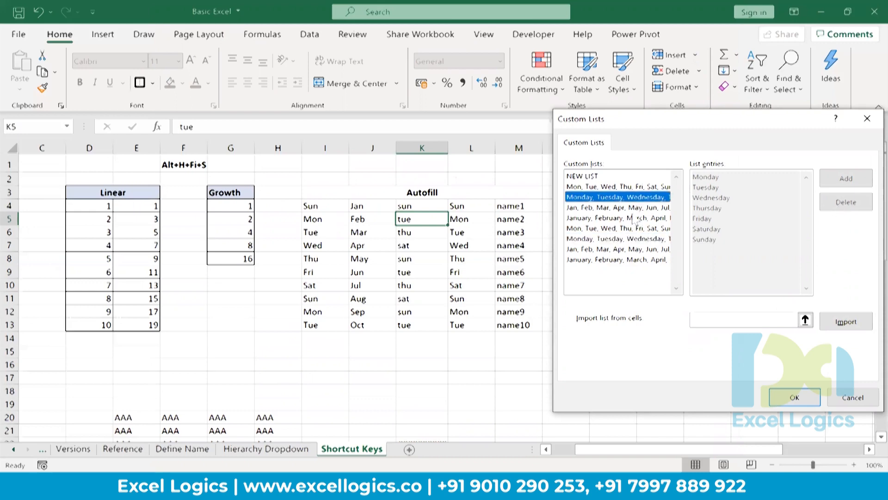
click(634, 218)
click(634, 249)
click(633, 259)
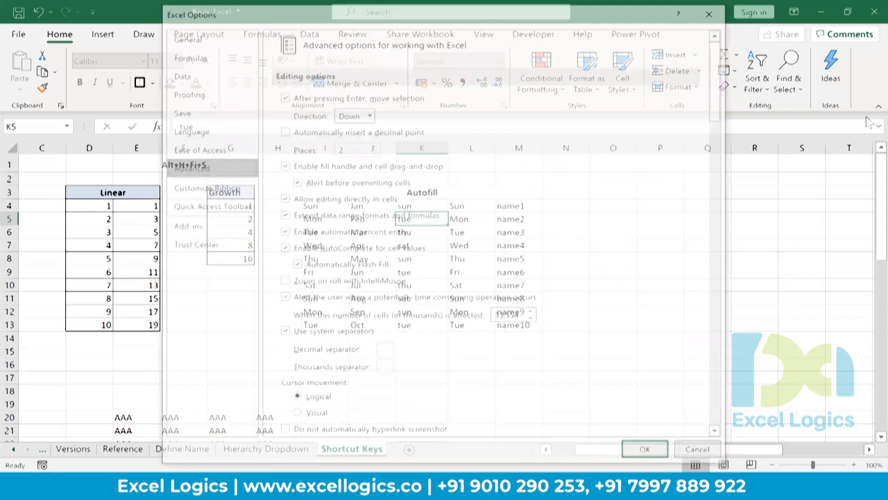
click(868, 119)
click(656, 448)
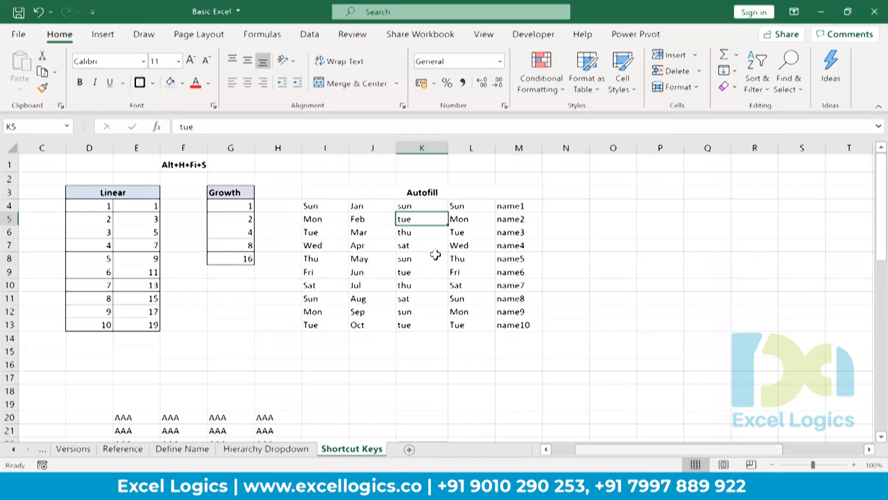
Step: Apply all borders to the Autofill table I3:M13 and fill its header with the light blue of the other headers
drag(338, 194, 508, 321)
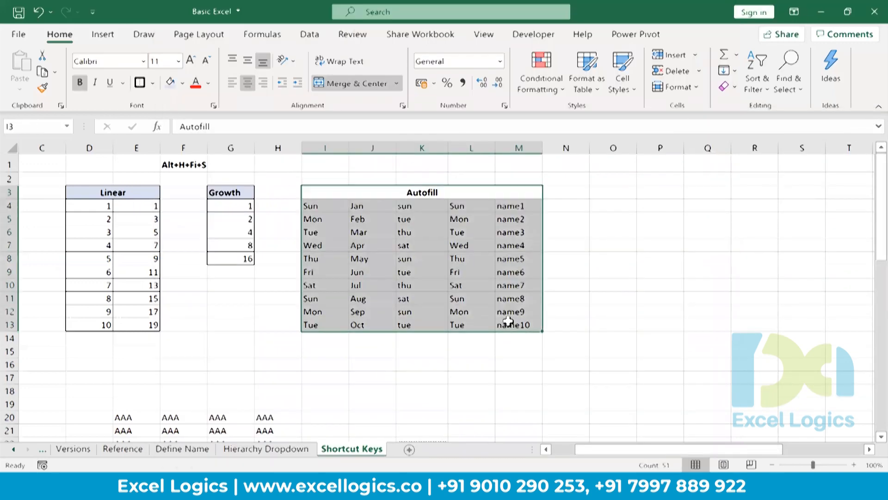
key(alt+h+b+a)
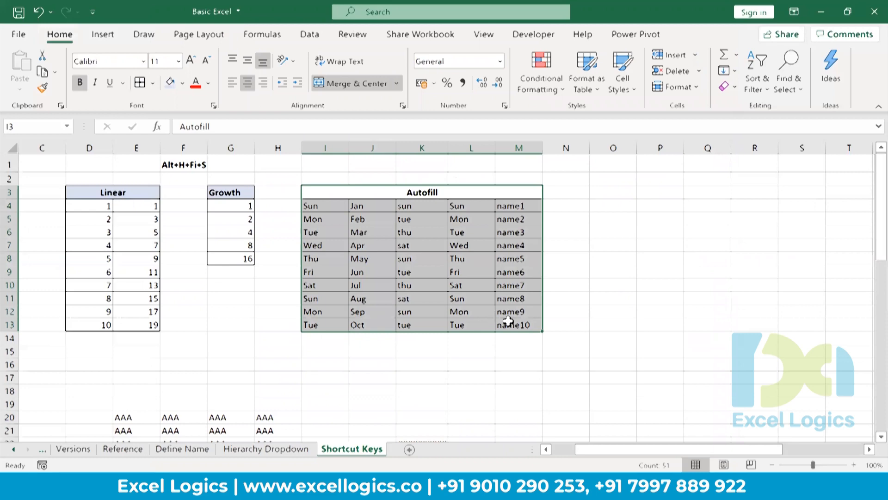
click(470, 192)
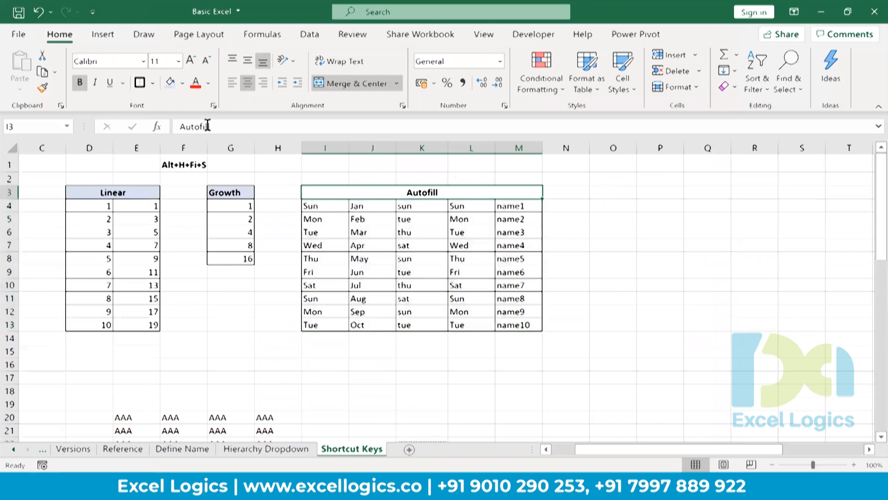
click(170, 81)
click(578, 307)
click(676, 243)
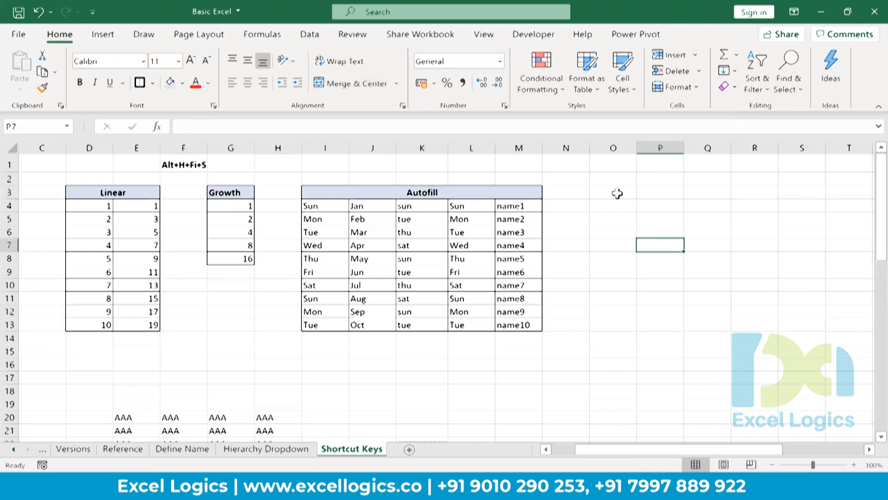
Step: Merge and center O3:S3 and enter the heading Dates
drag(617, 194, 813, 190)
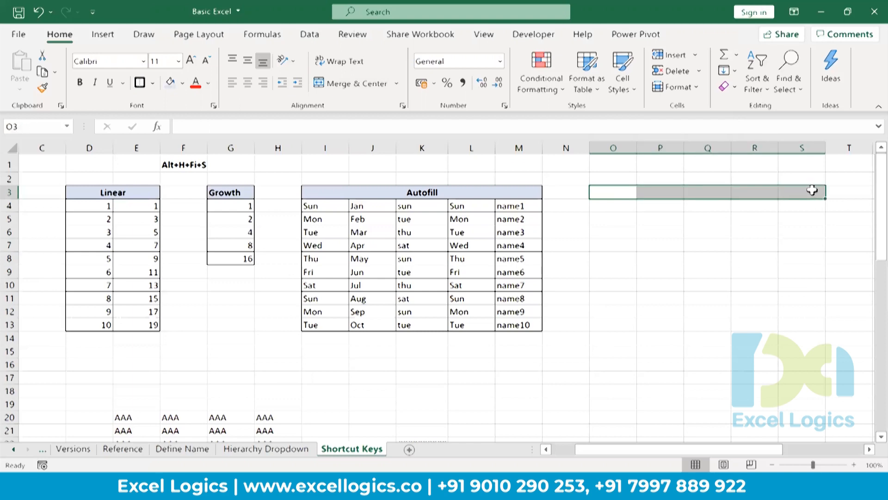
key(alt+h)
key(m)
key(c)
text(Dates)
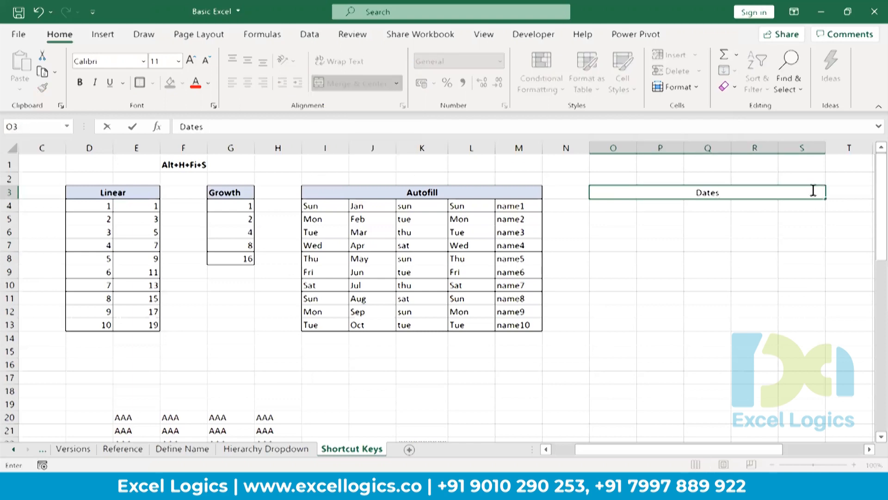
key(Return)
Step: Format the Dates heading in bold with the light blue fill of the other headers
click(813, 190)
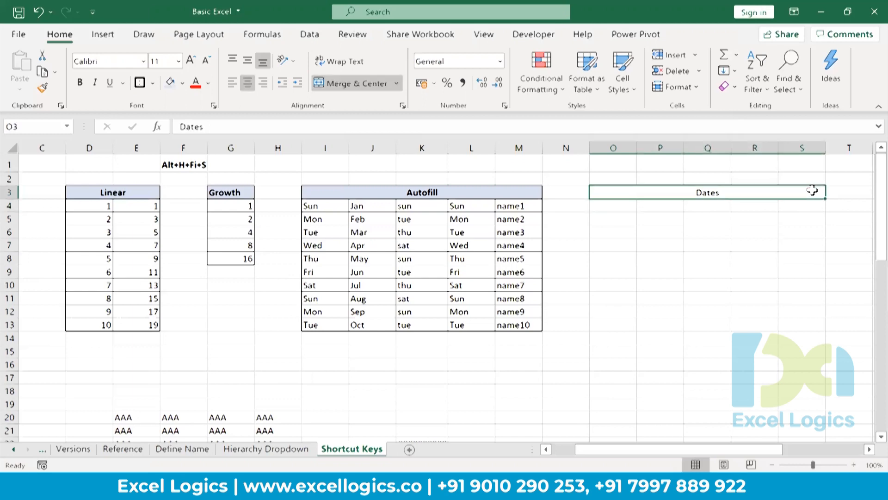
key(alt)
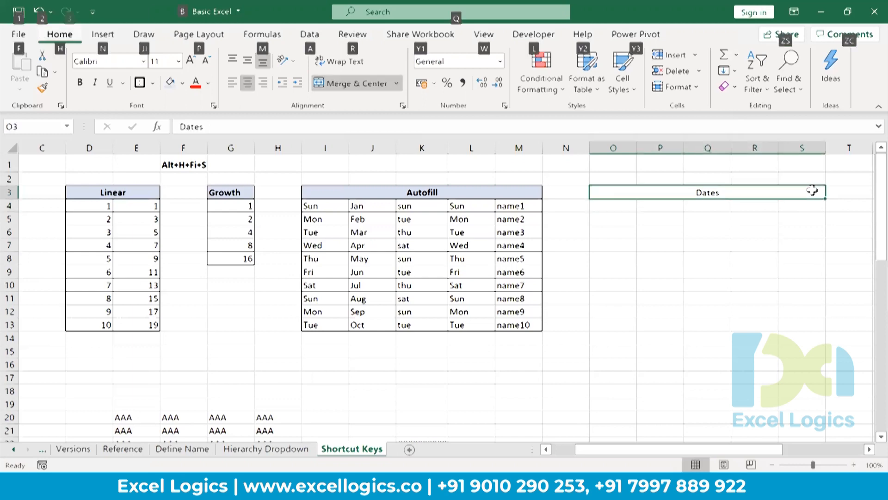
key(Escape)
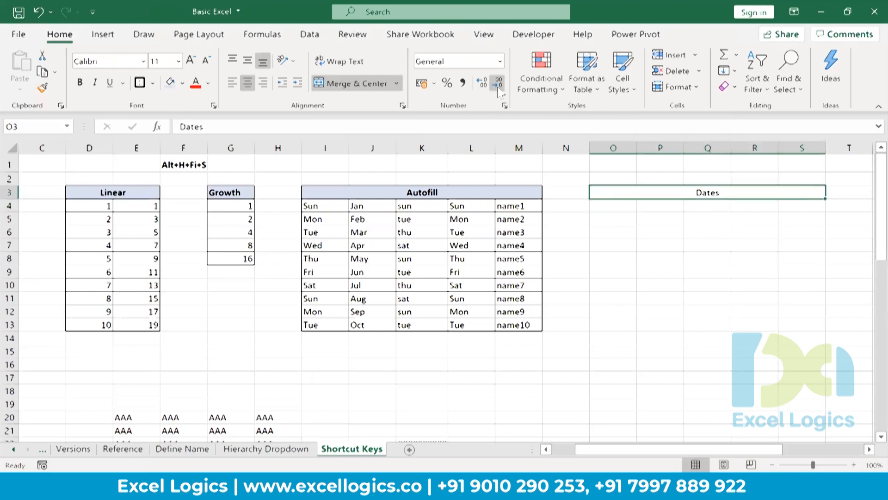
click(170, 85)
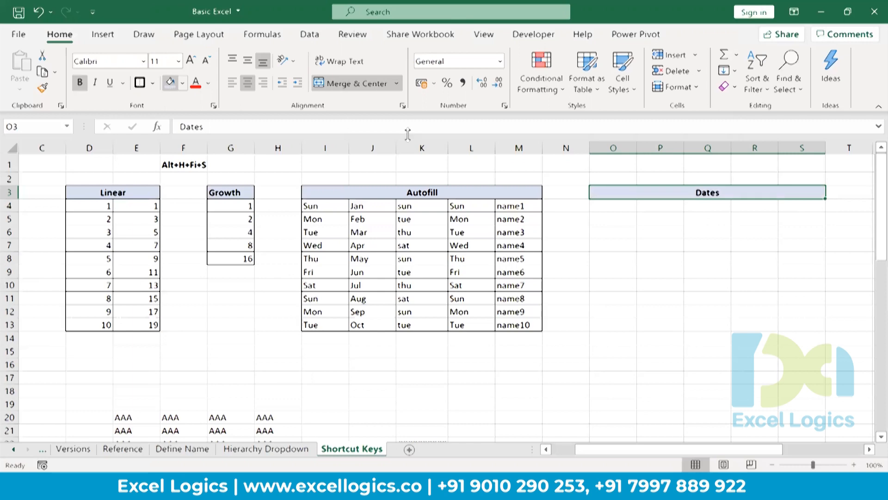
Step: Enter the current date, 19-08-2020, in cell O4 as the start of the date series
click(605, 207)
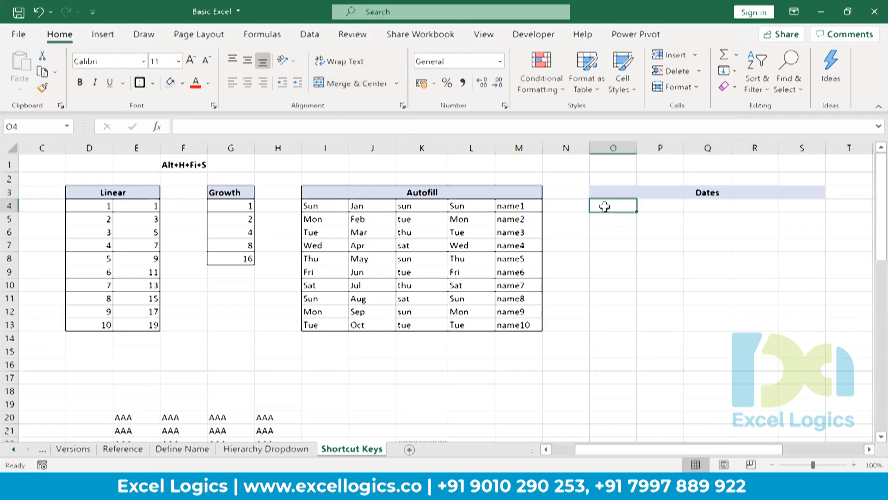
key(ctrl+semicolon)
key(Return)
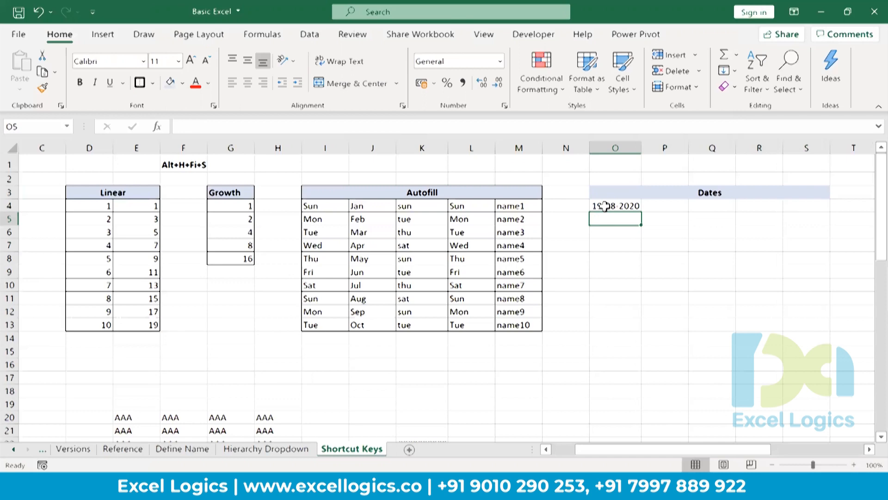
Step: Fill O4:O13 with a column date series from the start date, using the Day unit and a step value of 1
key(Up)
key(shift+Down)
key(shift+Down)
key(shift+Down)
key(shift+Down)
key(shift+Down)
key(shift+Down)
key(shift+Down)
key(shift+Down)
key(shift+Down)
key(shift+Up)
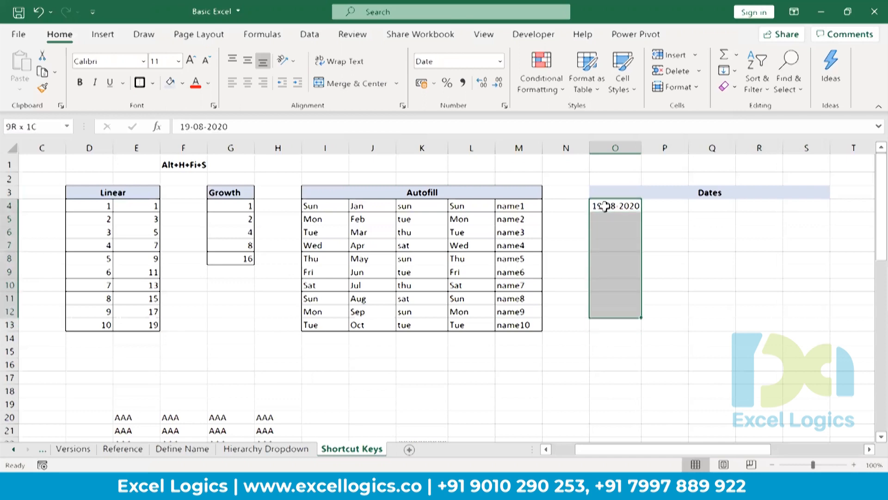
key(shift+Down)
key(alt+h)
key(f)
key(i)
key(s)
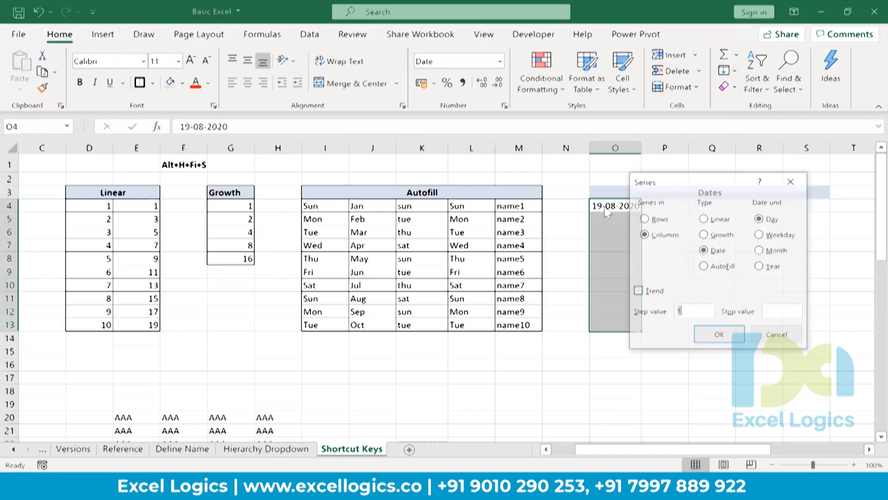
click(712, 254)
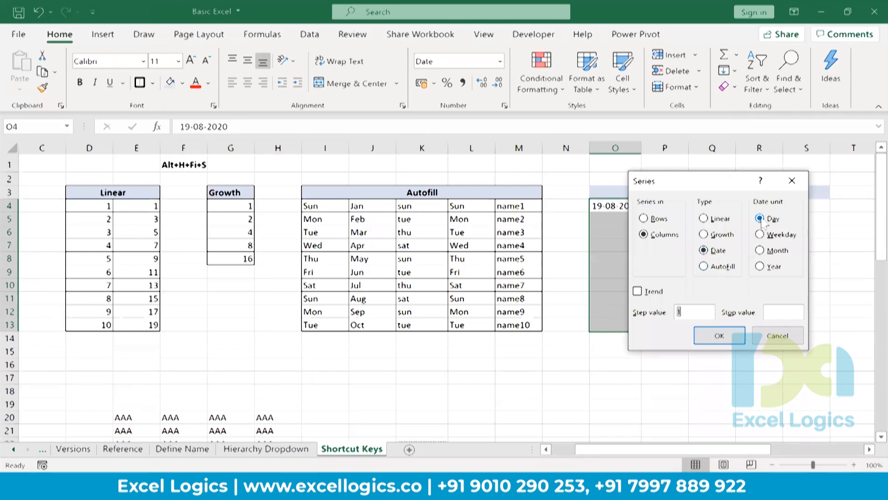
click(695, 308)
drag(684, 191, 731, 188)
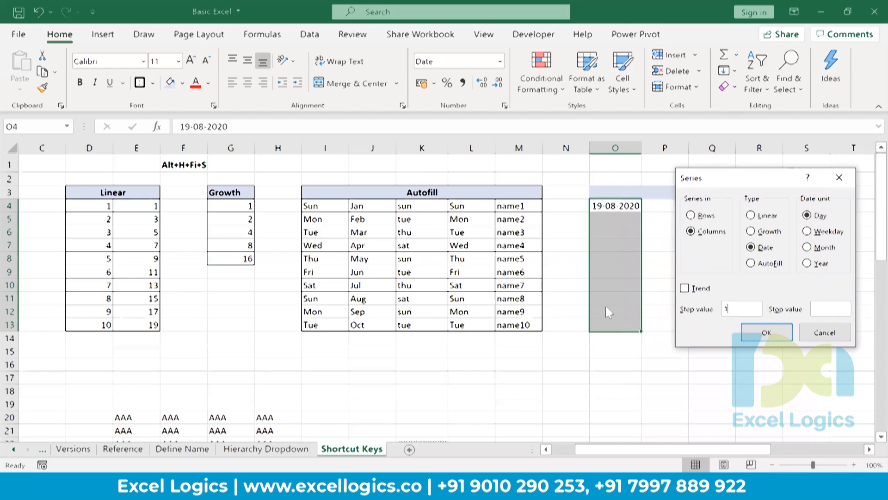
click(767, 332)
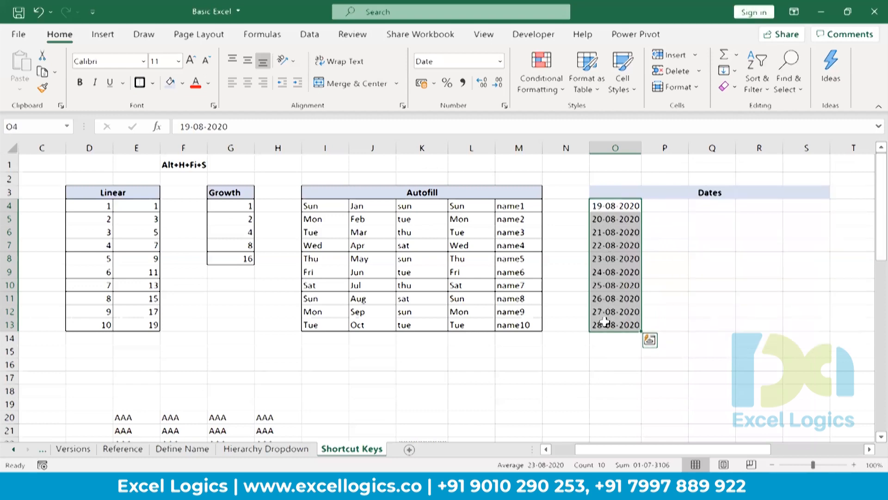
Step: Enter the current date, 19-08-2020, in cell P4
click(670, 209)
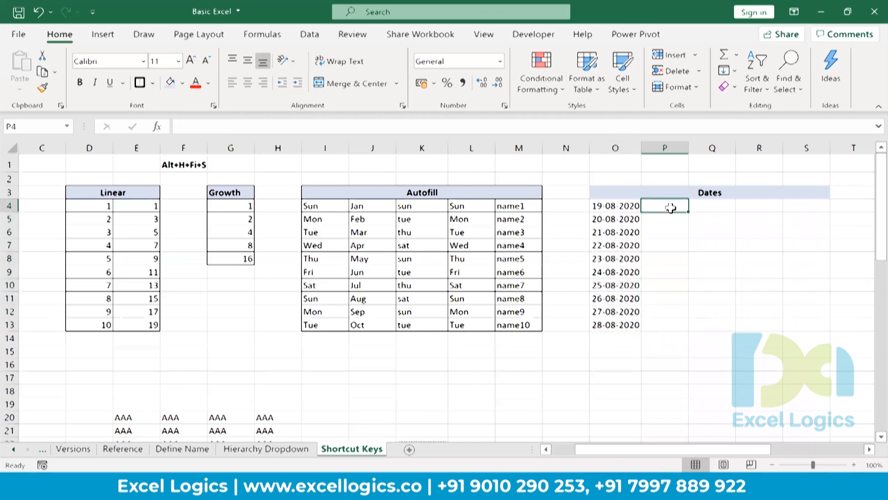
text(;)
key(Return)
key(Up)
key(ctrl+semicolon)
key(Return)
Step: Fill P4:P13 with a column date series using the Weekday unit and a step value of 1
key(Up)
key(shift+Down)
key(shift+Down)
key(shift+Down)
key(shift+Down)
key(shift+Down)
key(shift+Down)
key(shift+Down)
key(shift+Down)
key(shift+Down)
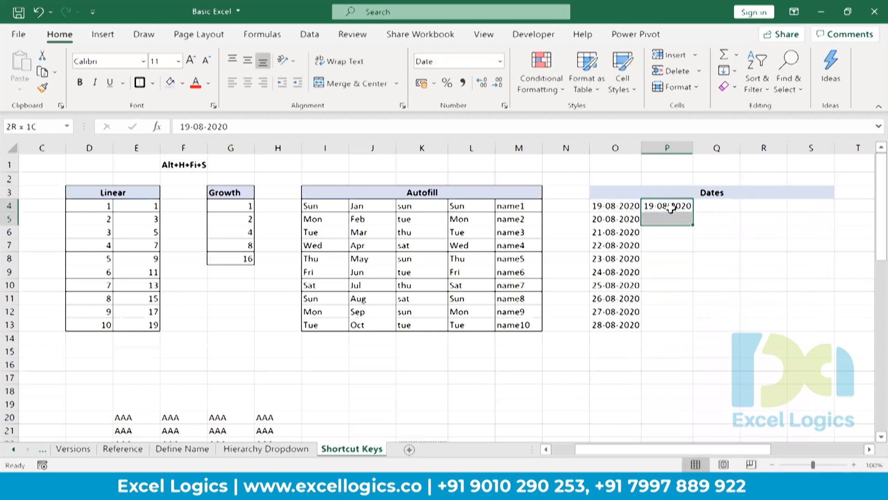
key(alt+h)
key(f)
key(i)
key(s)
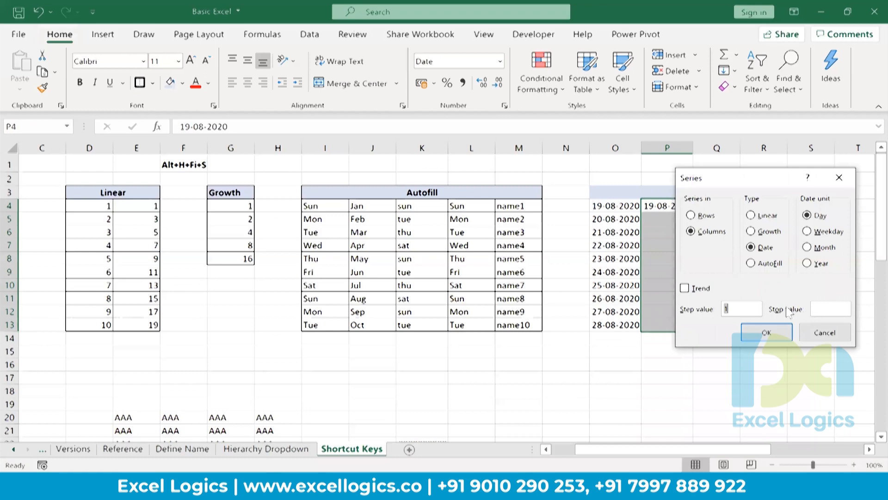
click(806, 231)
drag(777, 180, 453, 218)
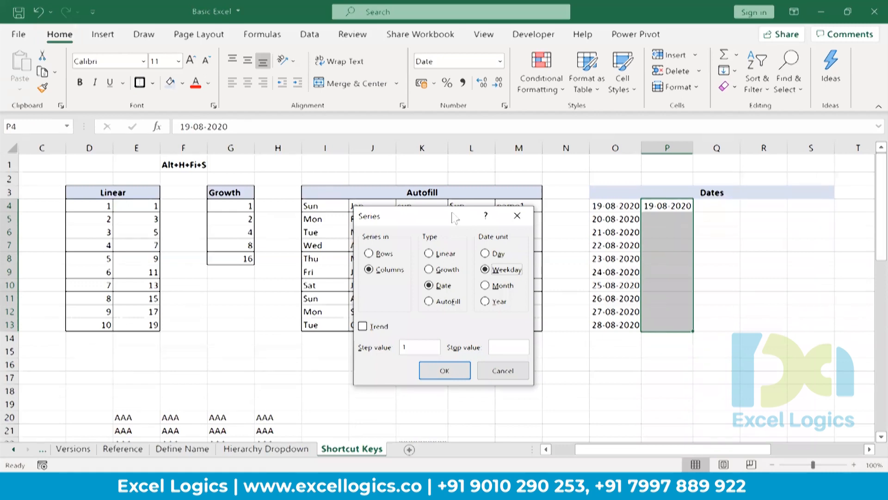
click(444, 370)
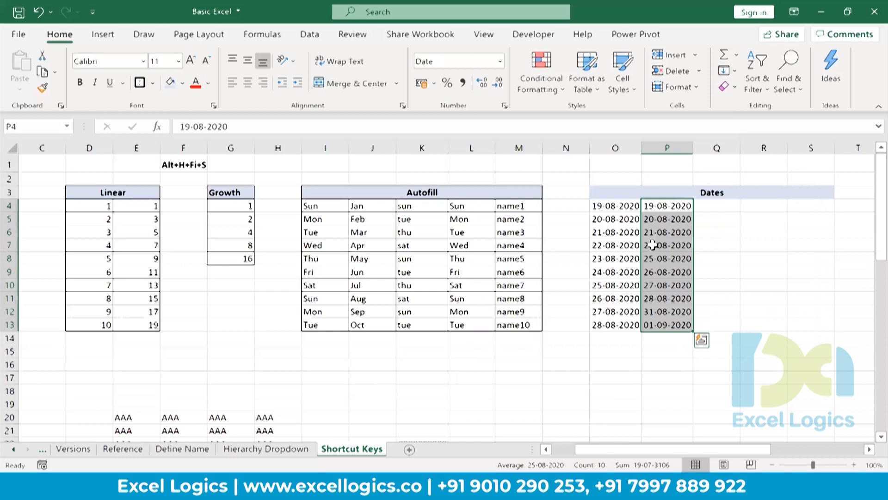
Step: Enter the current date, 19-08-2020, in cell Q4
click(719, 205)
key(ctrl+;)
key(Return)
Step: Fill Q4:Q13 with a column date series using the Month unit and a step value of 1
key(Up)
key(shift+Down)
key(shift+Down)
key(shift+Down)
key(shift+Down)
key(shift+Down)
key(shift+Down)
key(shift+Down)
key(shift+Down)
key(shift+Down)
key(alt)
key(alt)
key(h)
key(f)
key(i)
key(s)
click(485, 286)
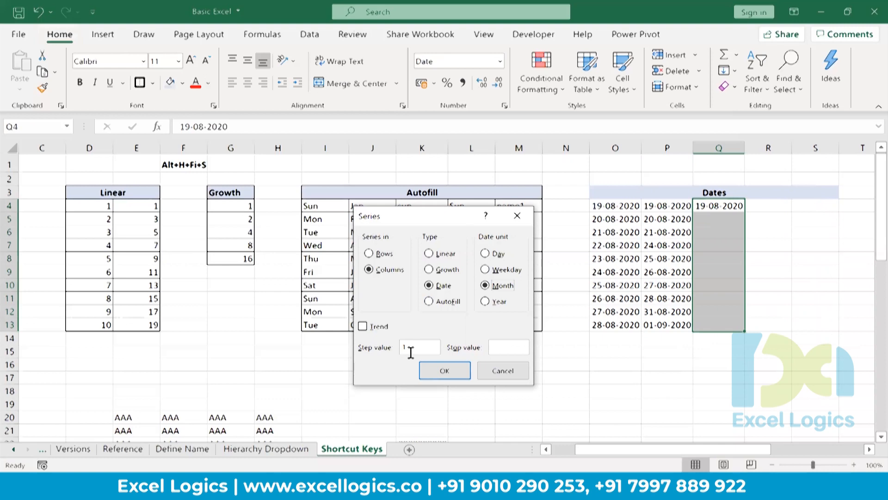
click(467, 377)
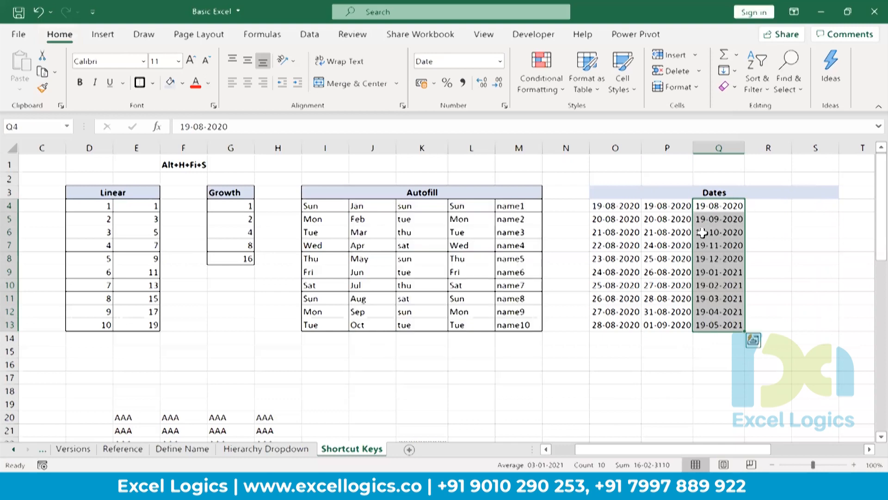
Step: Enter the current date, 19-08-2020, in cell R4
click(771, 204)
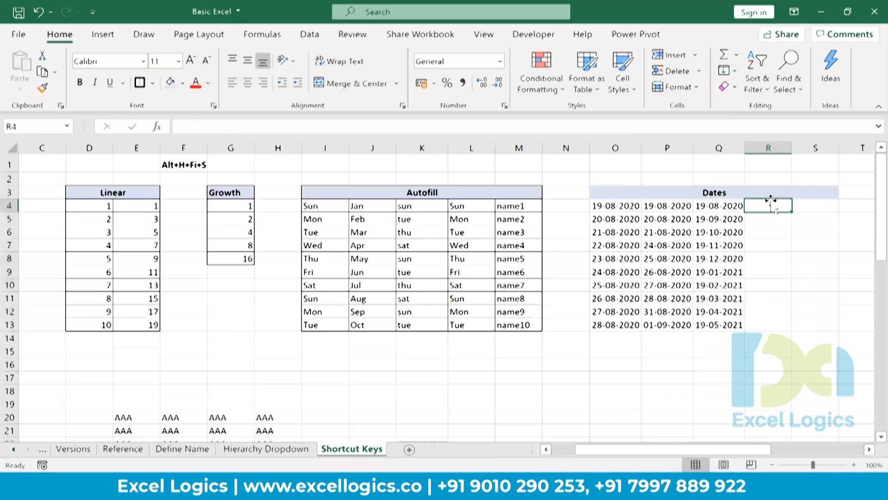
key(ctrl+semicolon)
key(Return)
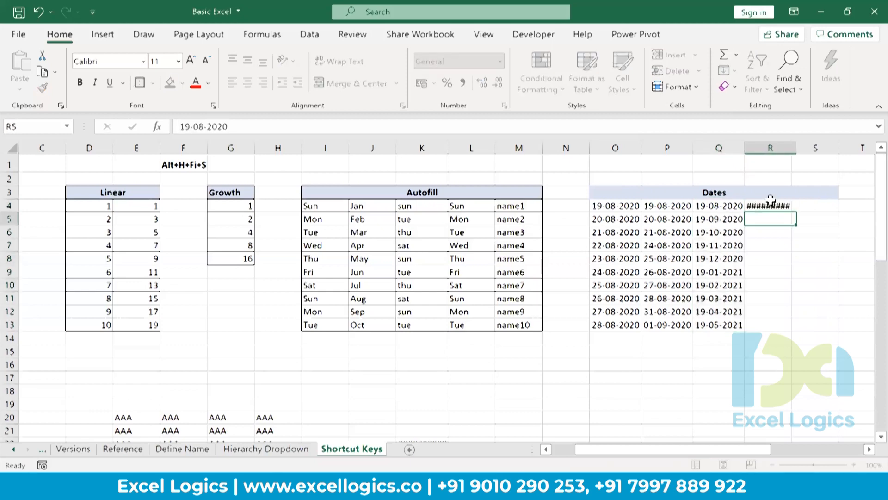
Step: Fill a Year-unit date series down the column from R4 with step value 1 and stop value 19-08-2027
click(771, 204)
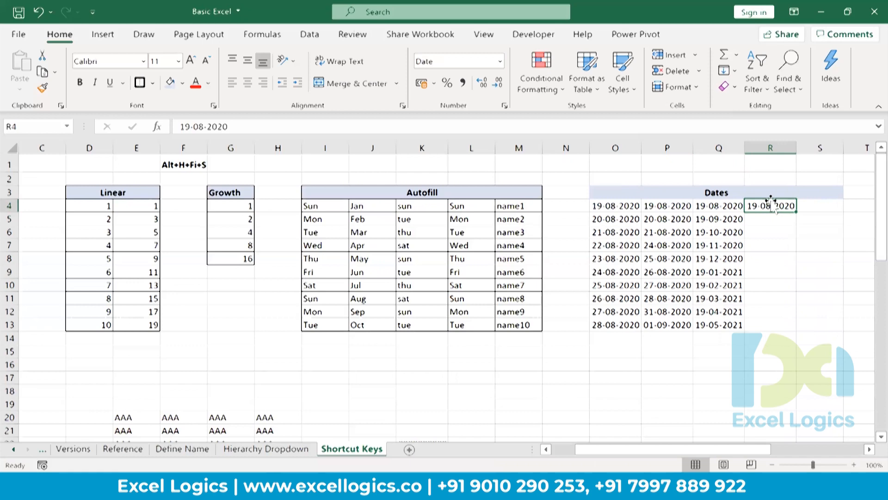
key(alt+h)
key(f)
key(i)
key(s)
click(486, 303)
click(370, 271)
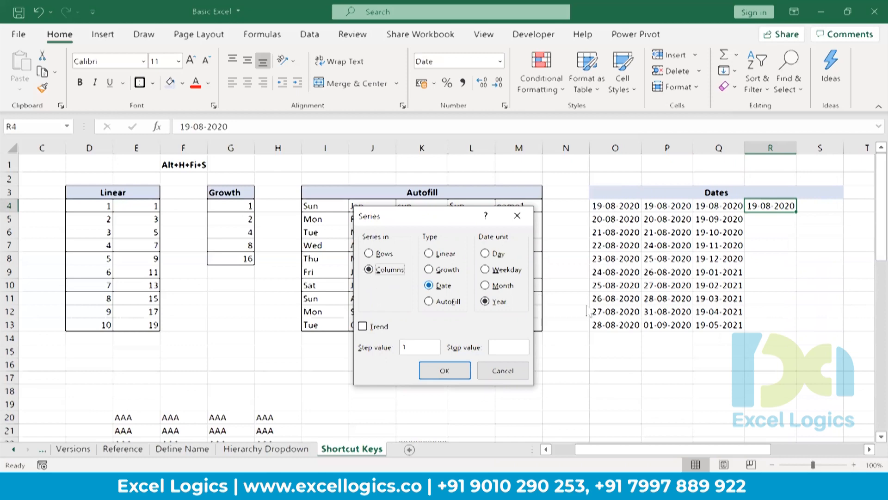
click(501, 349)
text(19-08-2027)
click(452, 366)
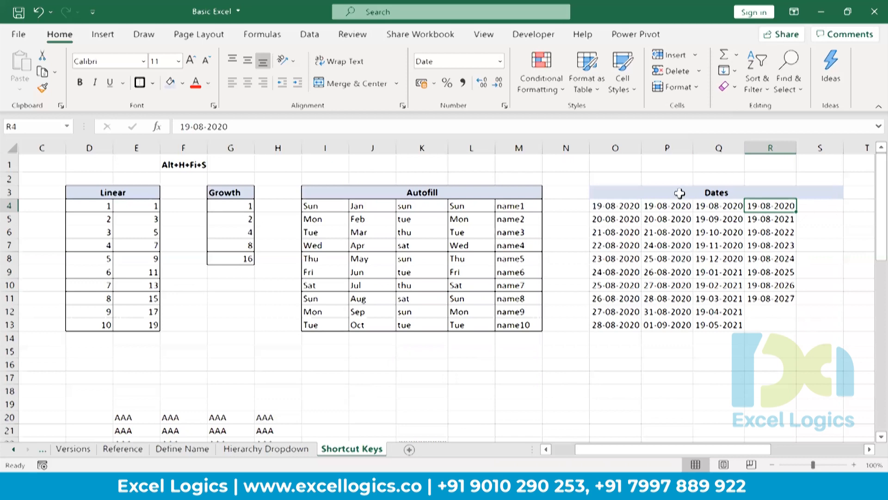
Step: Unmerge the Dates heading and merge and center it again across O3:R3 only
click(662, 192)
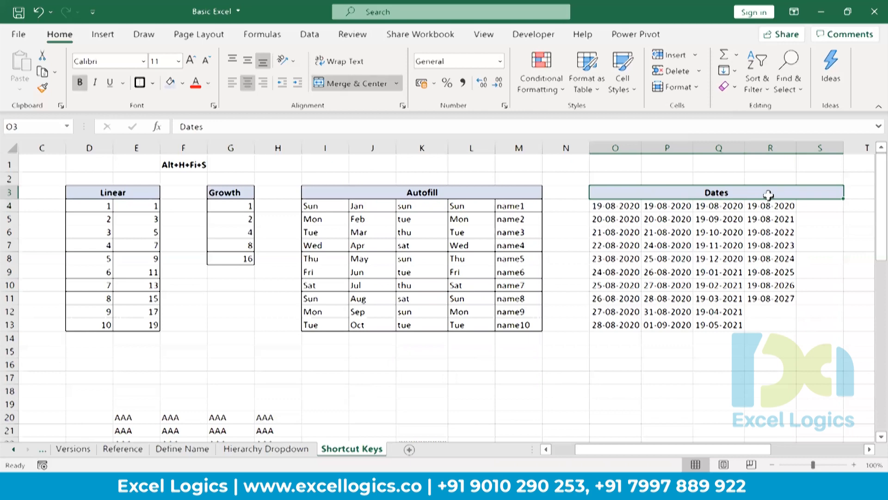
key(alt+h)
key(m)
key(c)
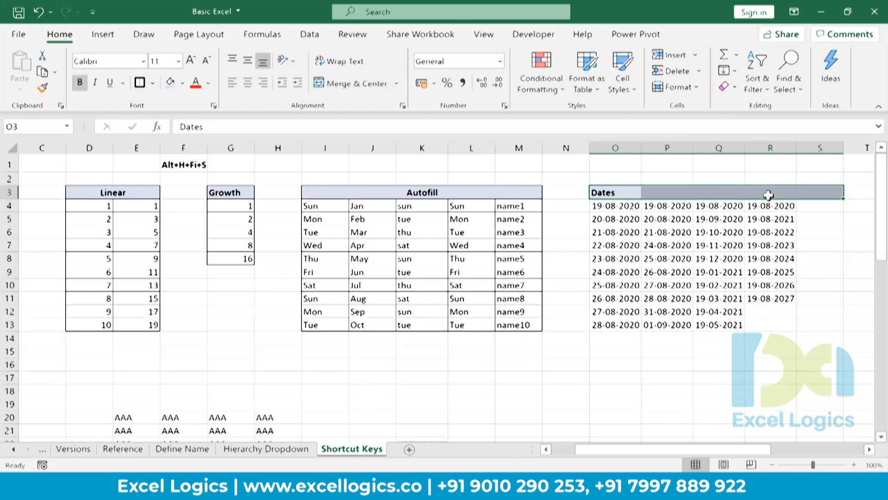
shift+click(768, 195)
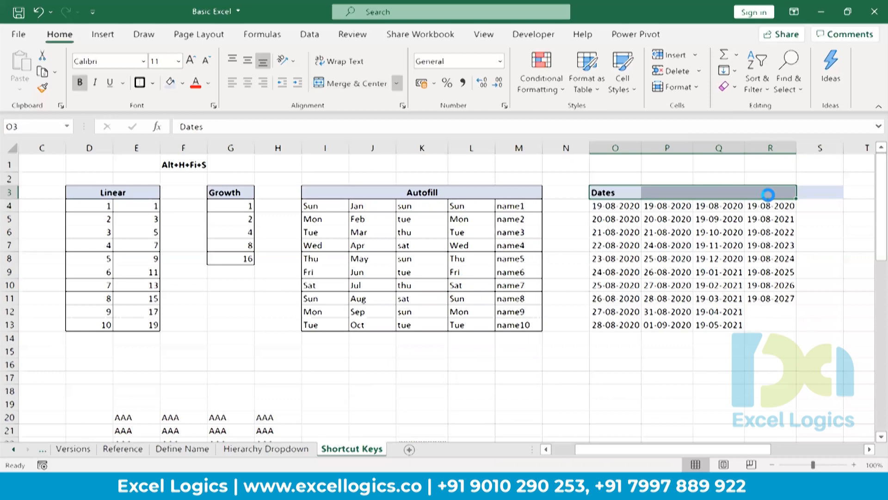
key(alt+h)
key(m)
key(c)
key(Right)
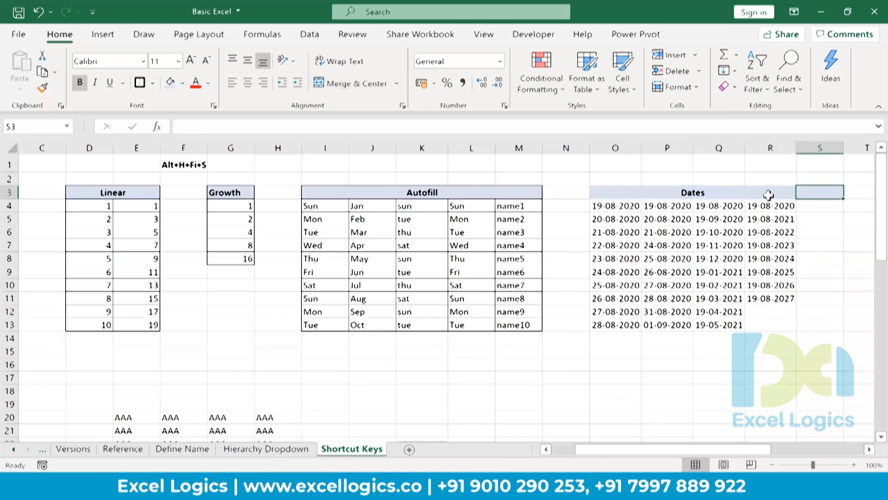
Step: Apply all borders to the Dates table O3:R13
drag(631, 193, 718, 320)
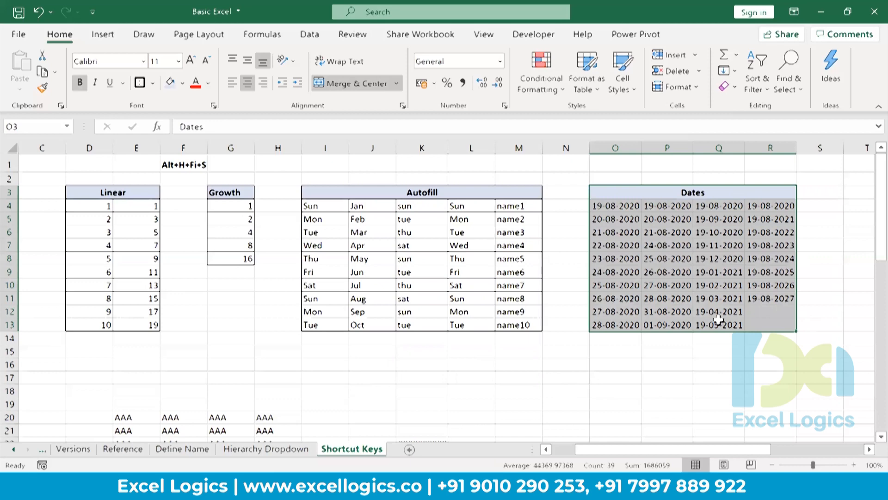
key(alt+h)
key(b)
key(a)
key(alt+h)
key(b)
key(t)
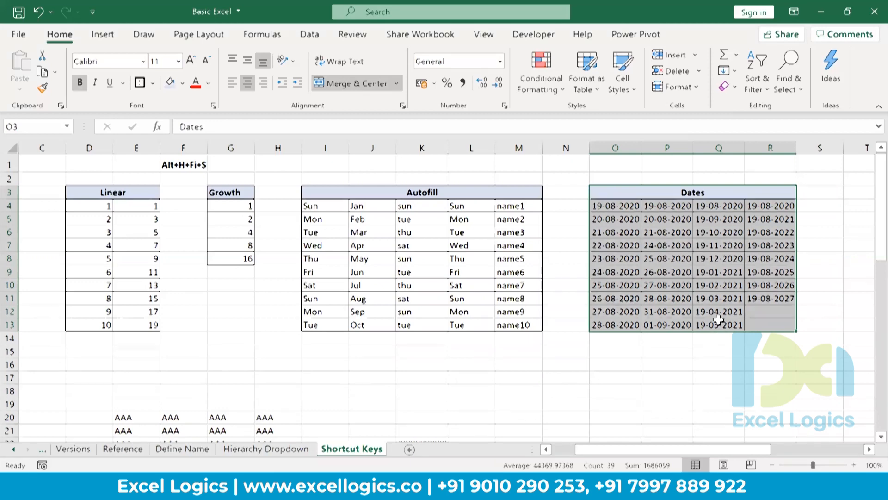
click(604, 382)
click(444, 389)
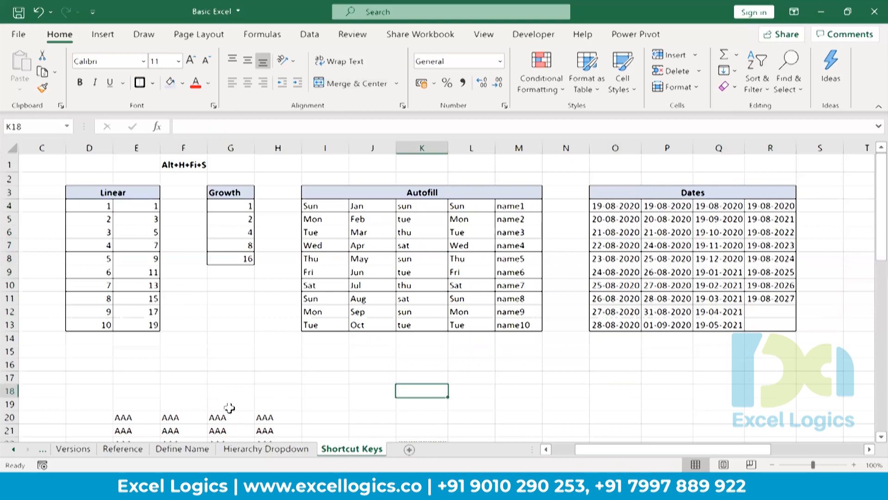
Step: Return to the shortcut list in column A at row 18 and save the workbook
key(ctrl+Left)
key(ctrl+Left)
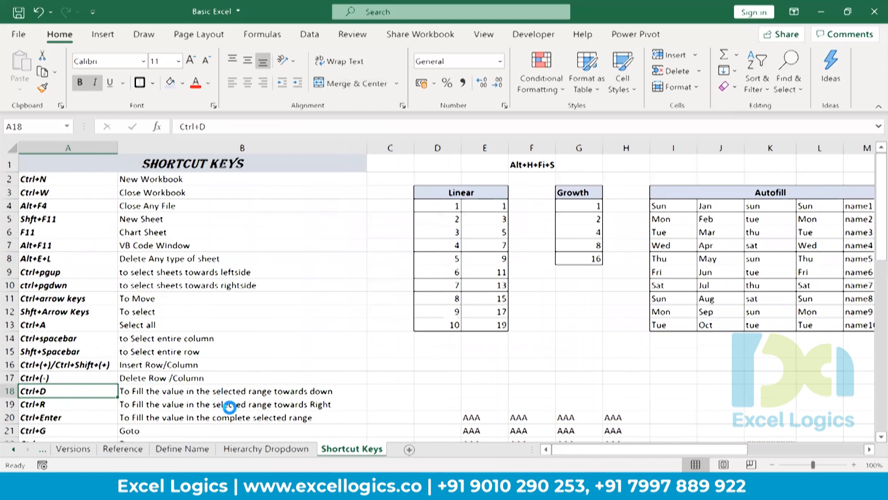
key(ctrl+s)
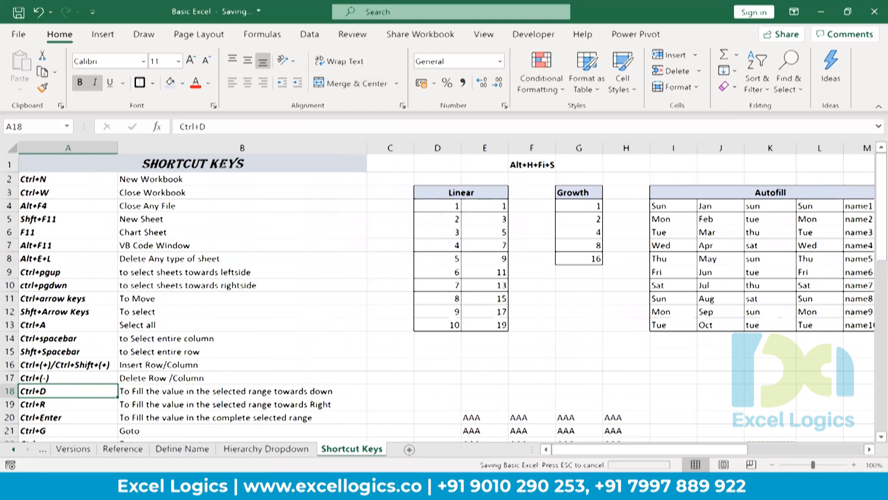